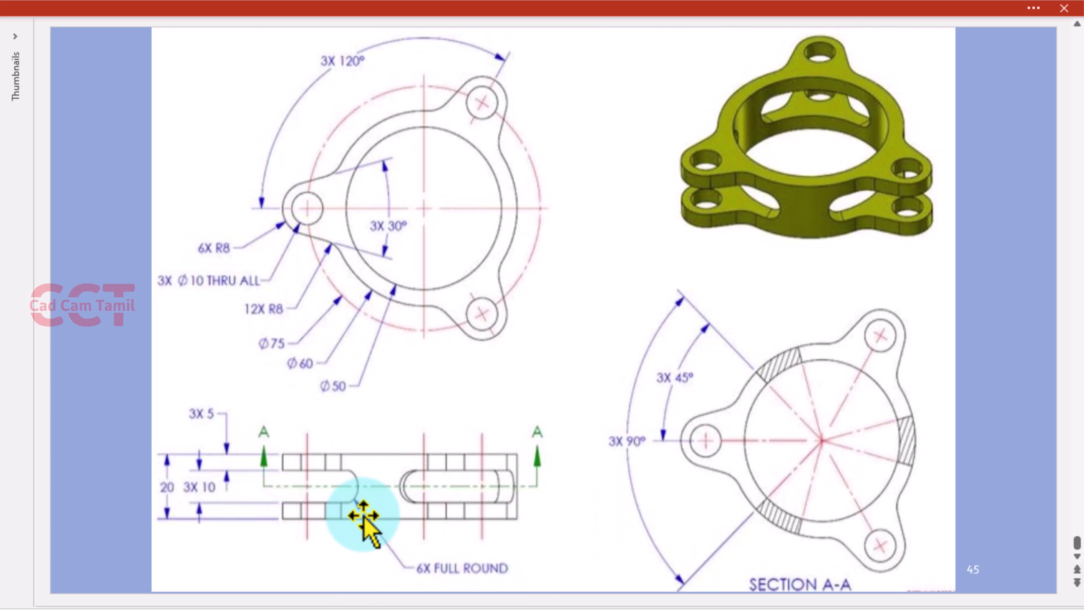
# Review the ring's drawing dimensions, then orbit the Creo model to view its flanges edge-on.
pyautogui.press('F10')
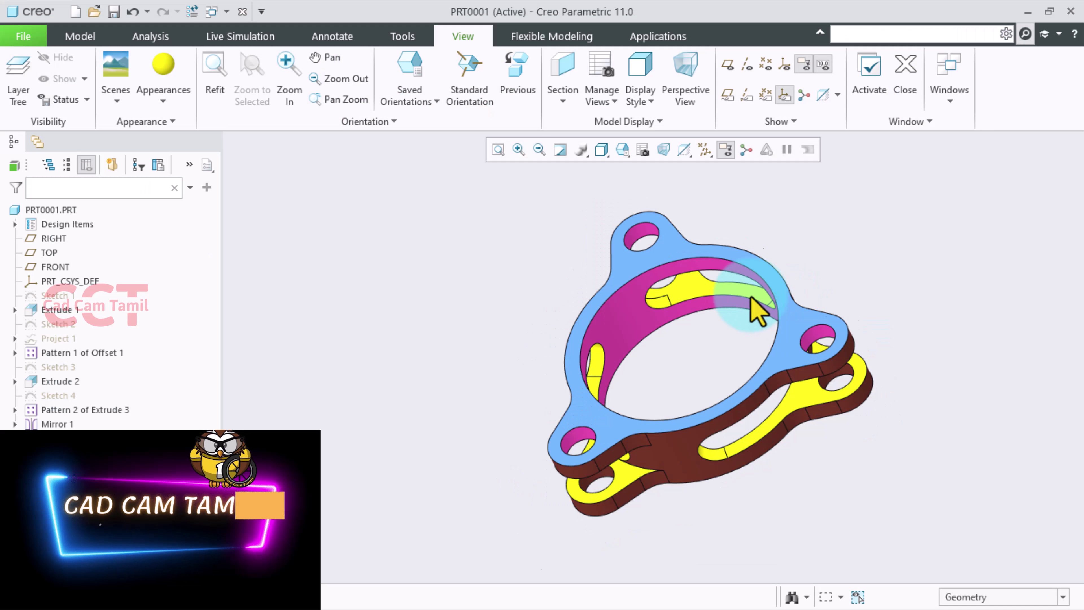
pyautogui.moveTo(757, 310)
pyautogui.mouseDown(button='middle')
pyautogui.moveTo(726, 347)
pyautogui.moveTo(697, 329)
pyautogui.moveTo(719, 346)
pyautogui.moveTo(726, 339)
pyautogui.moveTo(733, 365)
pyautogui.moveTo(799, 356)
pyautogui.mouseUp(button='middle')
# Zoom in and out and orbit the lugged ring to an oblique view.
pyautogui.scroll(3, 733, 337)
pyautogui.scroll(3, 891, 359)
pyautogui.scroll(3, 915, 302)
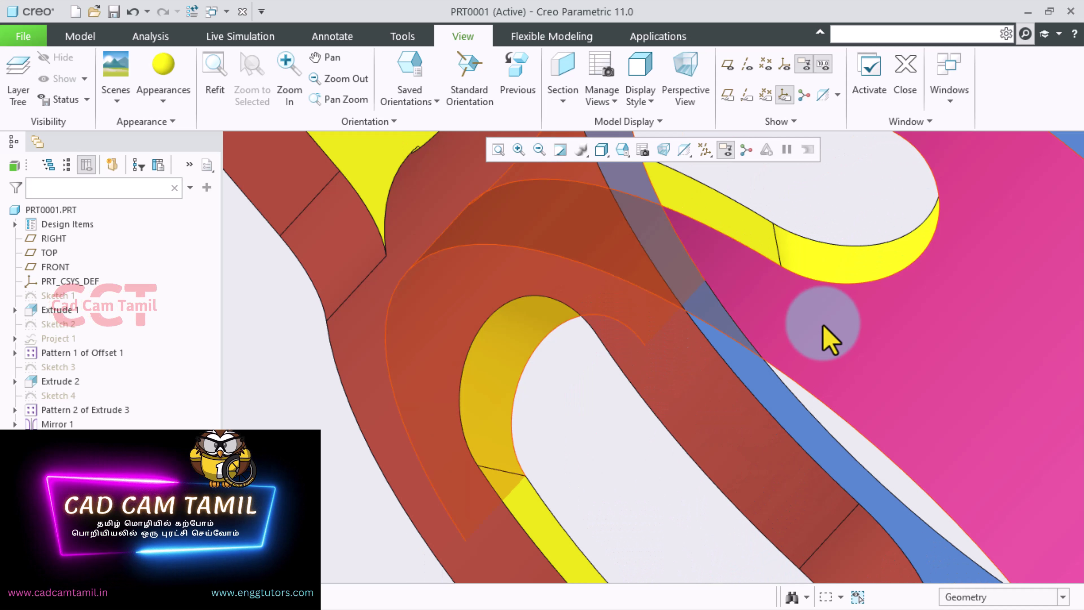
pyautogui.scroll(-3, 836, 335)
pyautogui.scroll(-2, 803, 354)
pyautogui.scroll(-3, 824, 329)
pyautogui.scroll(-2, 828, 329)
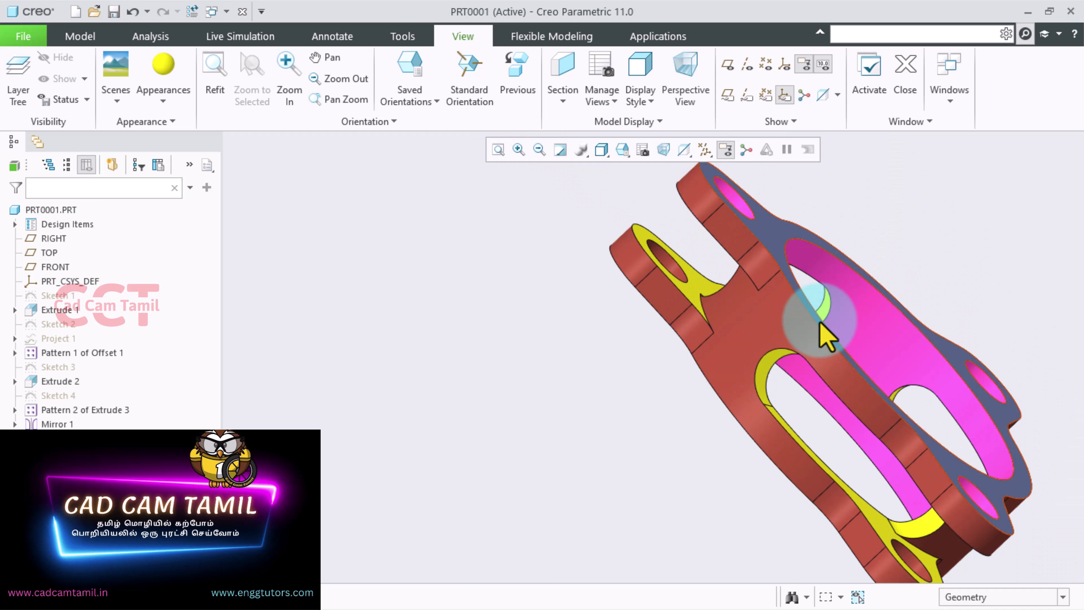
pyautogui.moveTo(826, 337)
pyautogui.mouseDown(button='middle')
pyautogui.moveTo(806, 307)
pyautogui.moveTo(811, 315)
pyautogui.mouseUp(button='middle')
pyautogui.scroll(3, 928, 383)
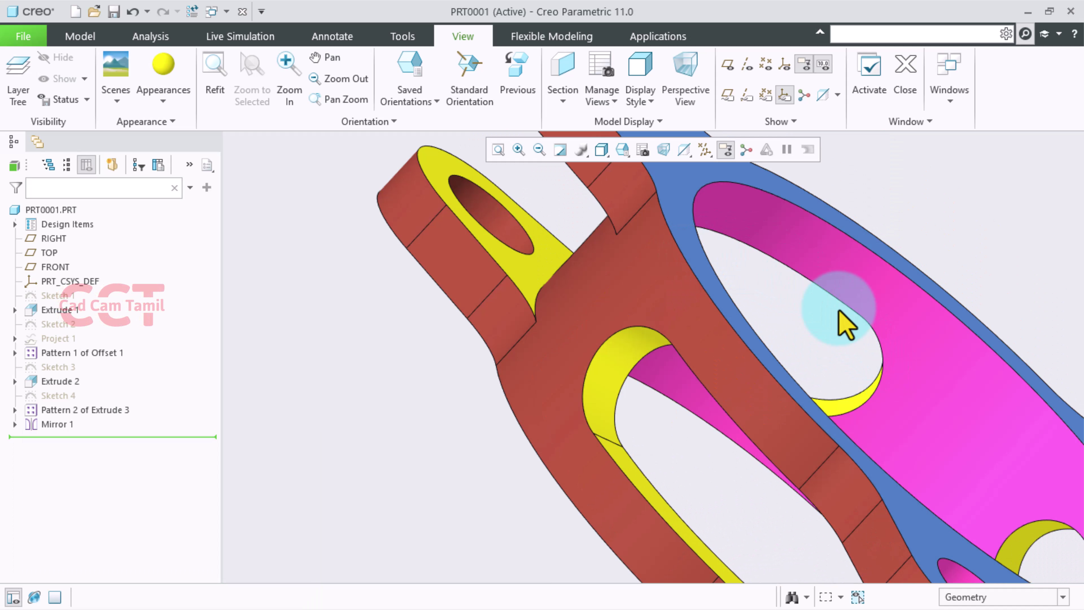
pyautogui.scroll(-4, 843, 333)
# Inspect the ring from below, then turn datum plane display back on.
pyautogui.moveTo(842, 339)
pyautogui.mouseDown(button='middle')
pyautogui.moveTo(822, 332)
pyautogui.moveTo(847, 339)
pyautogui.moveTo(843, 372)
pyautogui.mouseUp(button='middle')
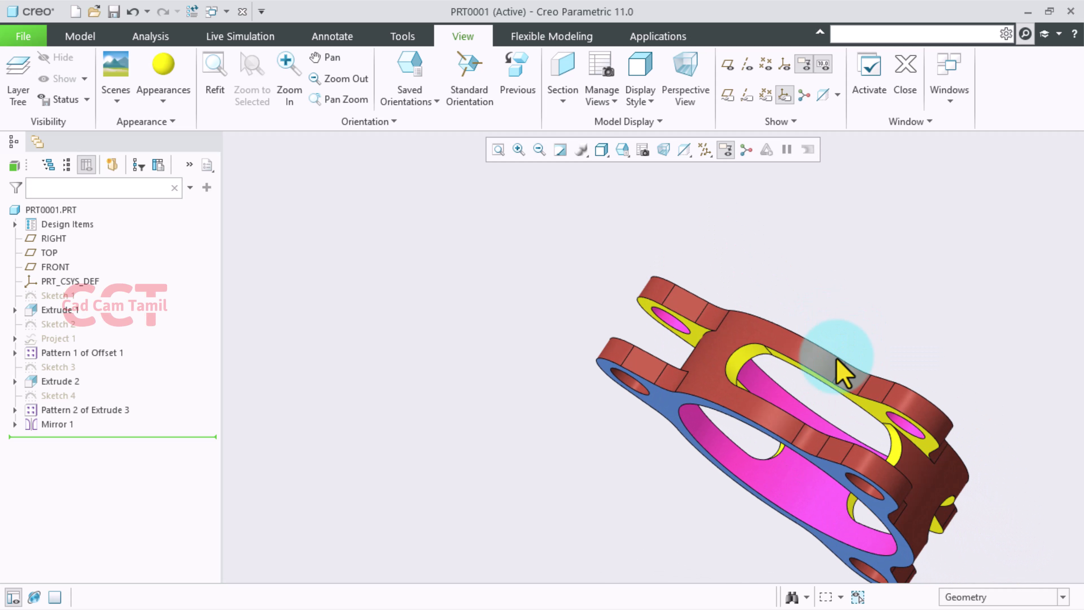
pyautogui.scroll(3, 837, 361)
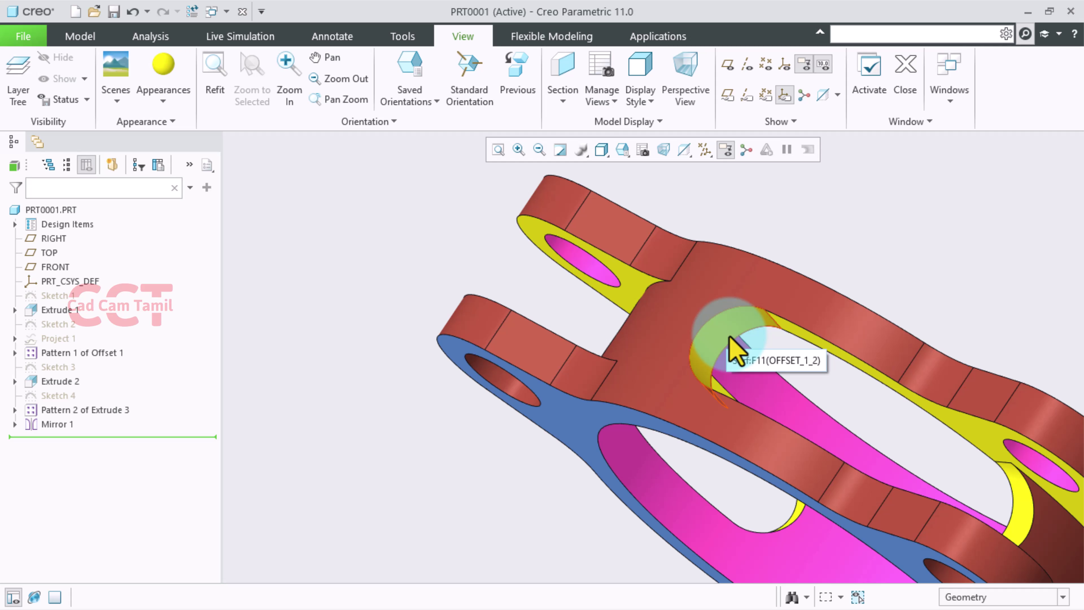
pyautogui.scroll(-4, 734, 346)
pyautogui.moveTo(702, 363)
pyautogui.mouseDown(button='middle')
pyautogui.moveTo(719, 375)
pyautogui.moveTo(672, 405)
pyautogui.mouseUp(button='middle')
pyautogui.scroll(-2, 672, 405)
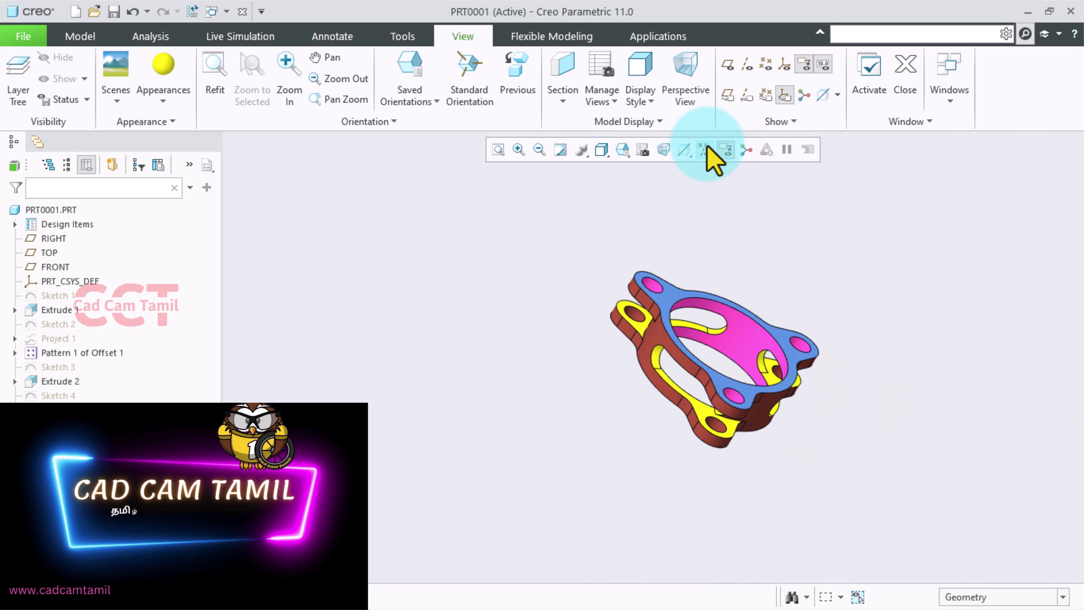
pyautogui.click(706, 149)
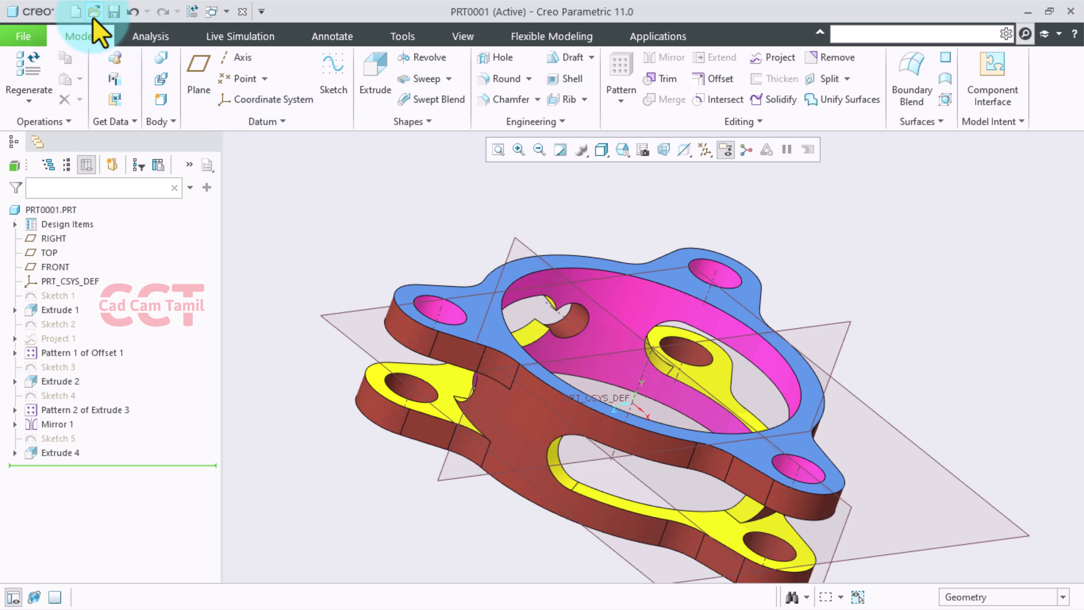
# Close the finished part's window and begin a new file named 58.
pyautogui.click(220, 9)
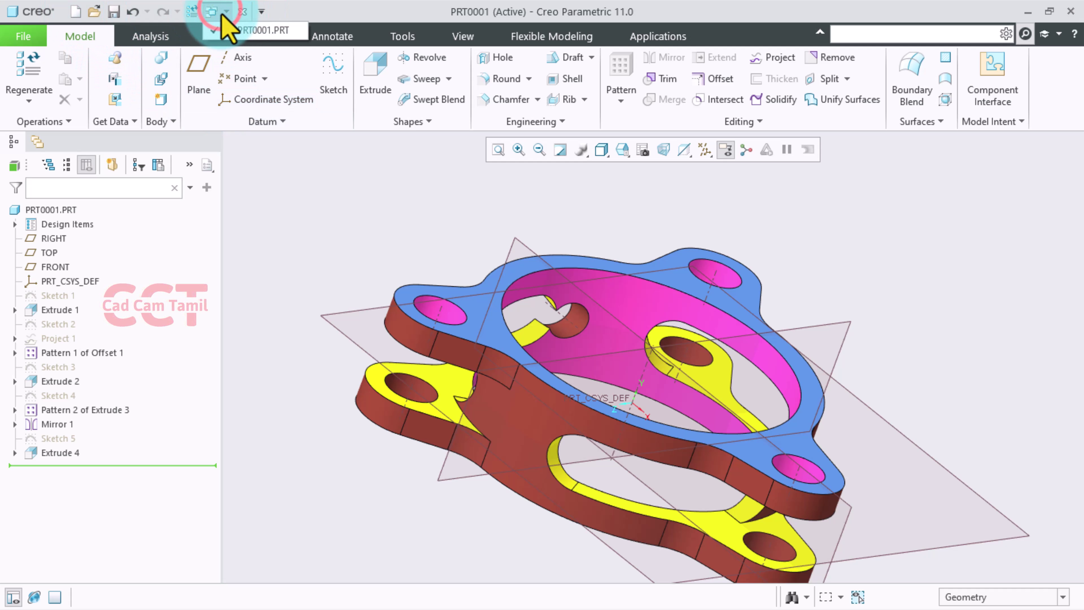
pyautogui.click(244, 12)
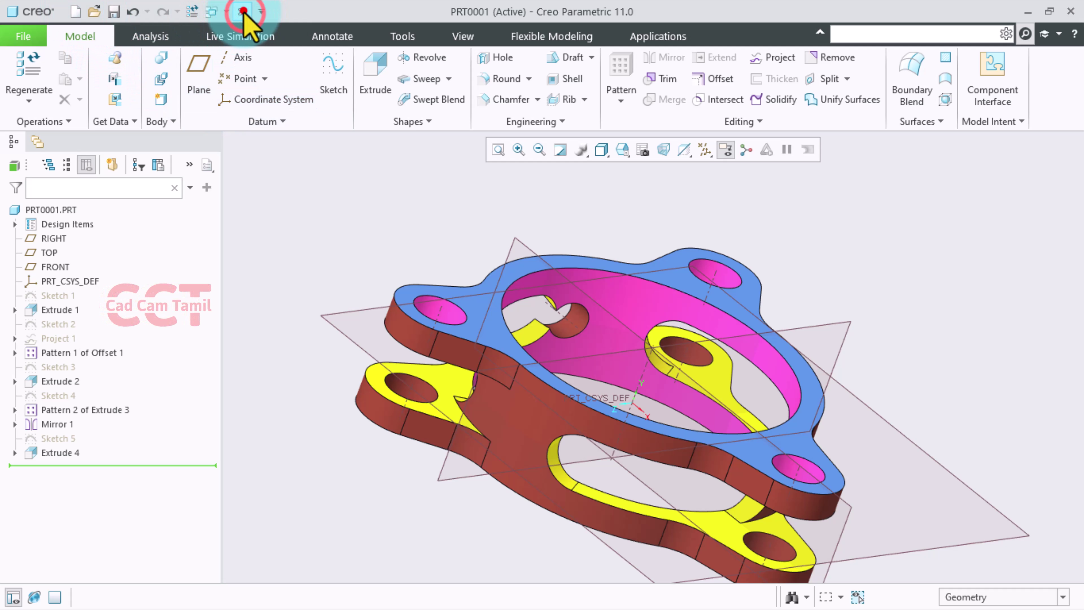
pyautogui.click(74, 12)
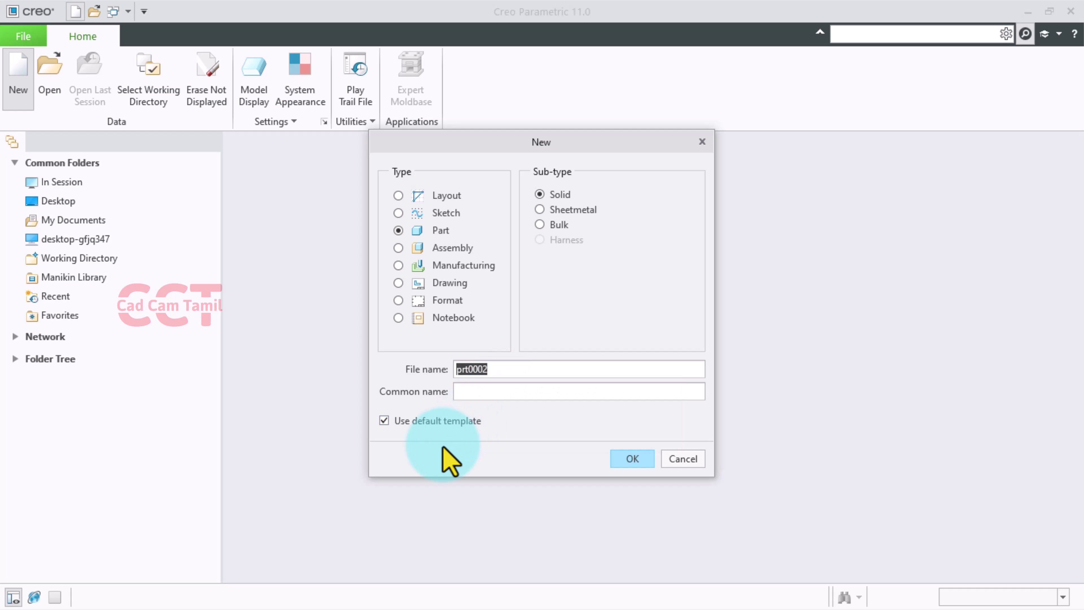
pyautogui.write('5')
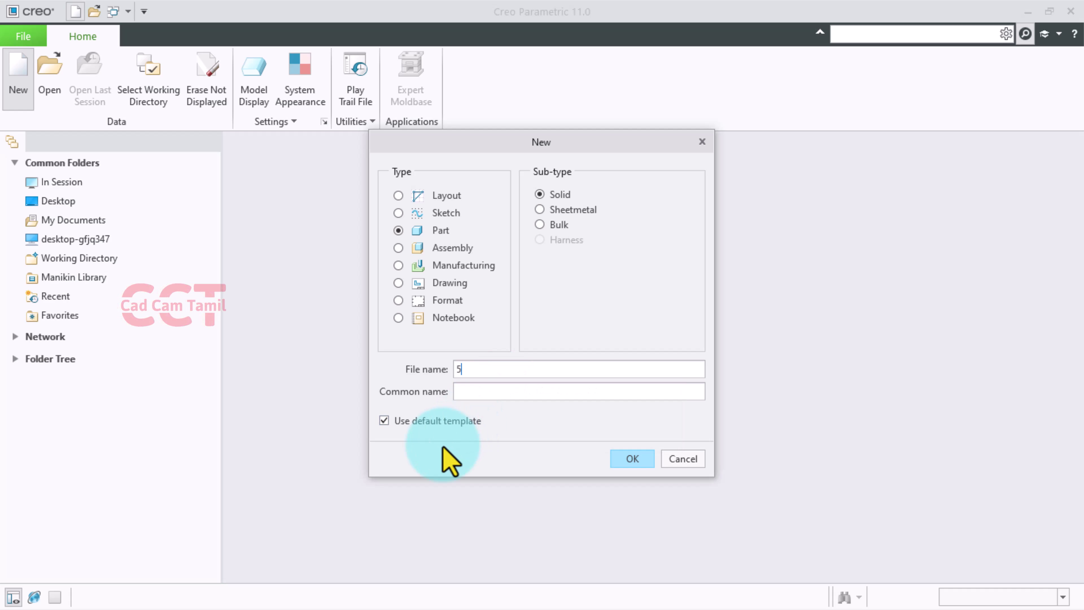
pyautogui.write('8')
# Skip the default template and create the solid part from mmns_part_solid_abs.
pyautogui.click(420, 421)
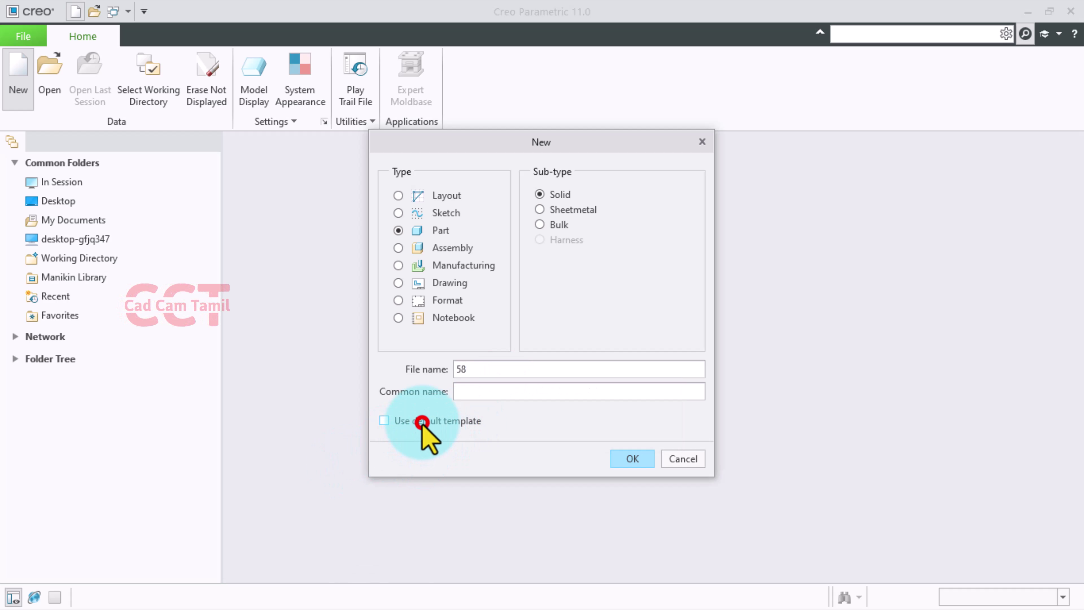
pyautogui.click(625, 459)
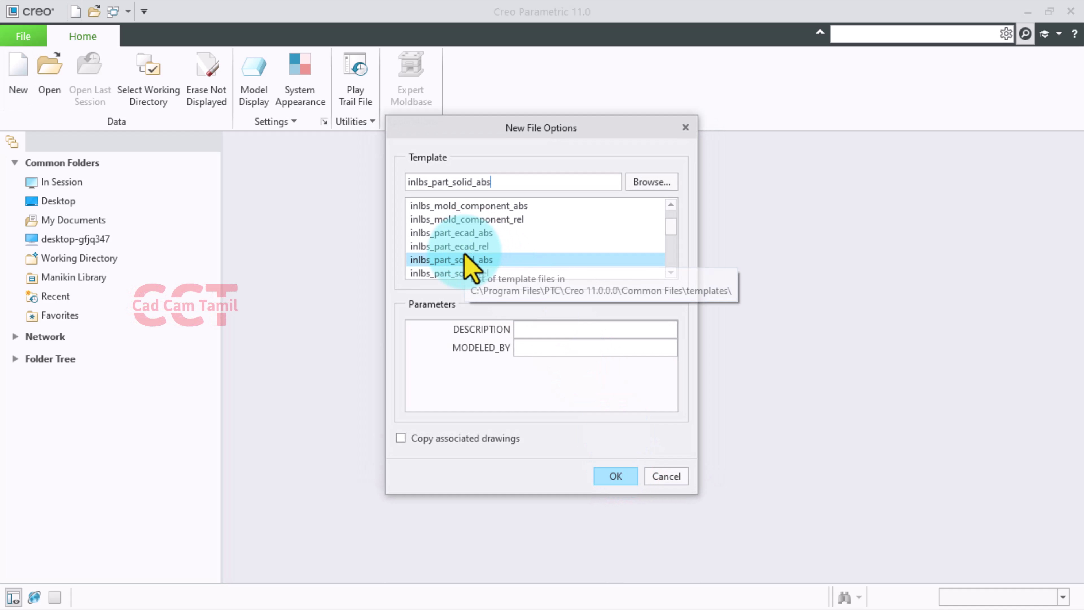
pyautogui.scroll(-1, 469, 267)
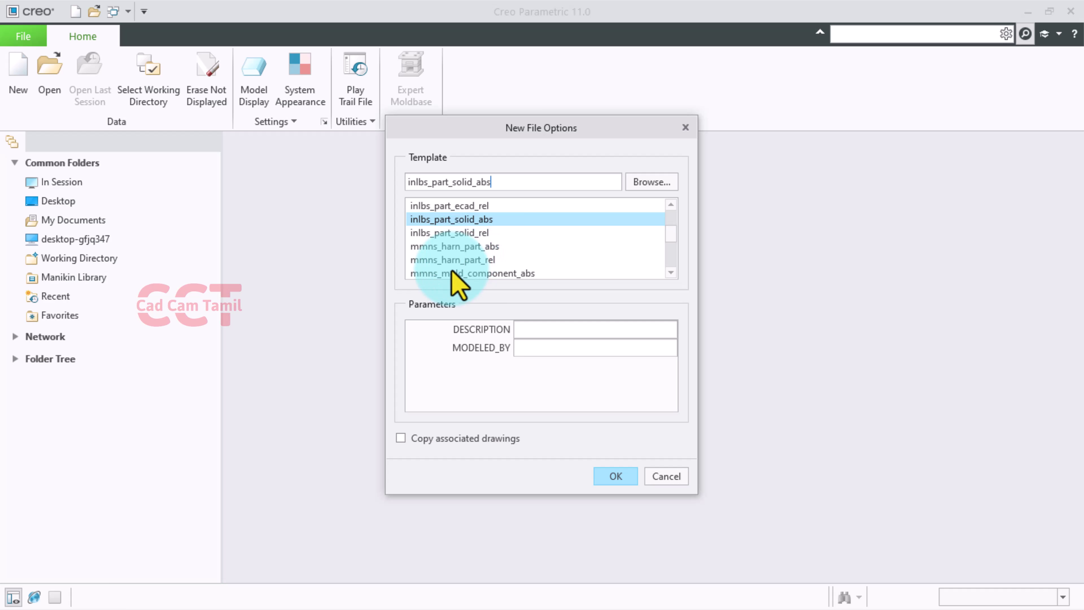
pyautogui.click(465, 260)
pyautogui.scroll(-1, 474, 269)
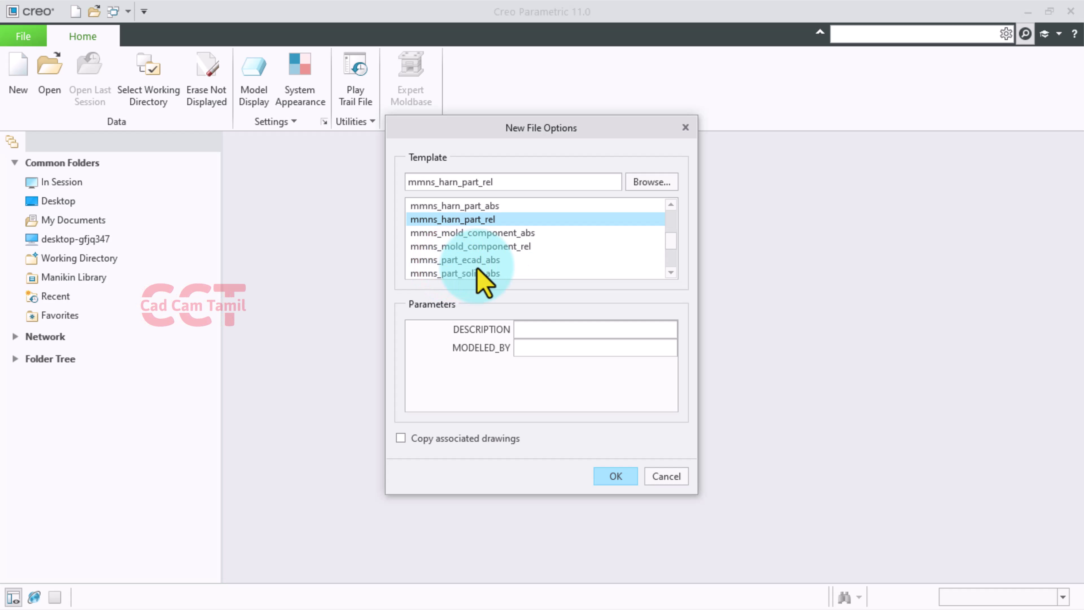
pyautogui.scroll(-1, 482, 278)
pyautogui.click(455, 234)
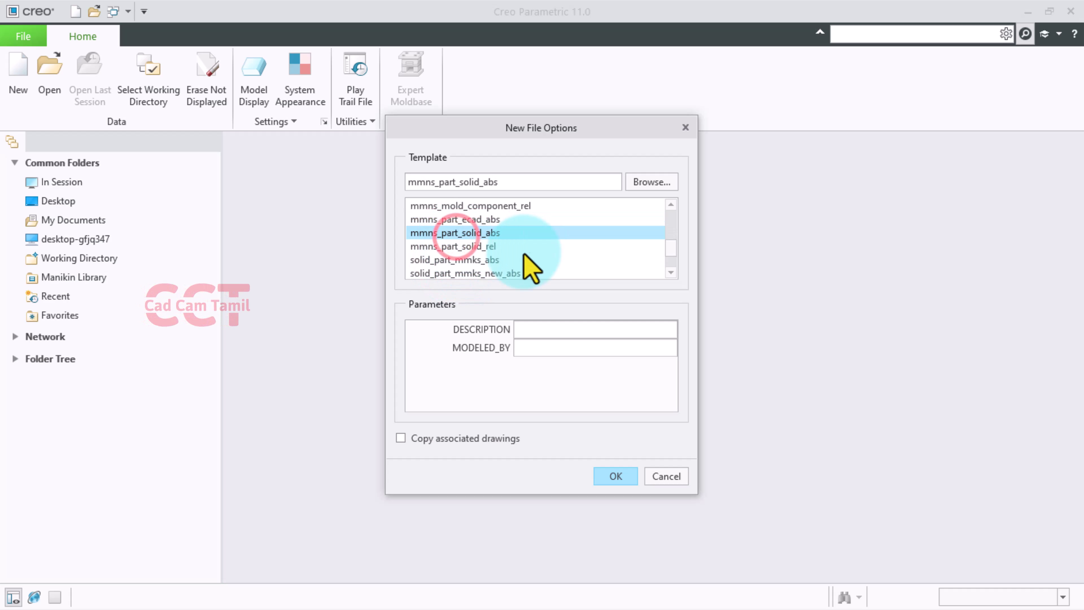
pyautogui.click(604, 475)
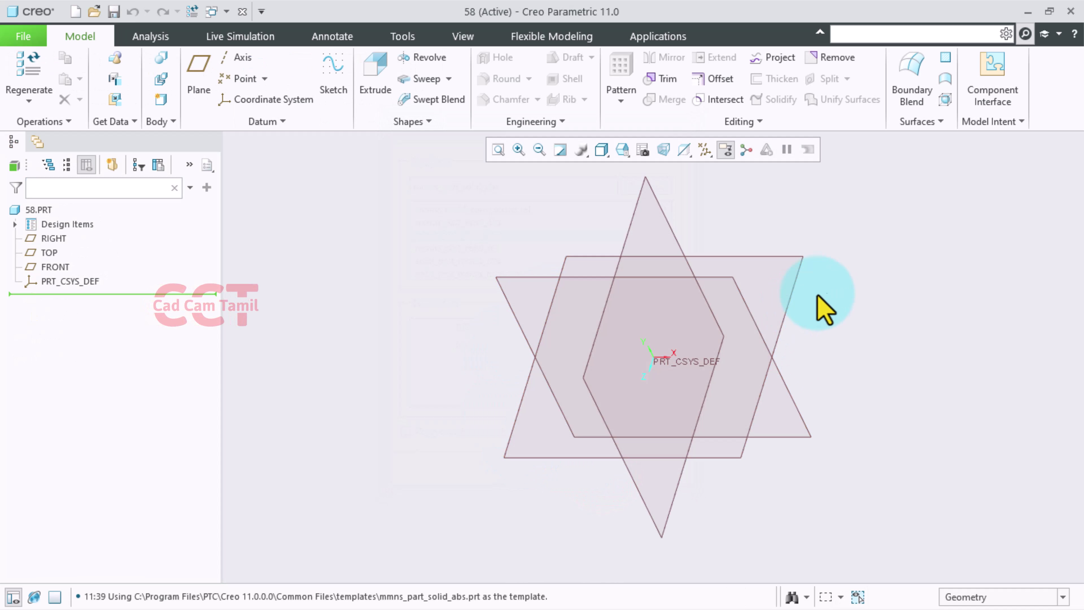
# Start a sketch on the TOP datum plane, viewed face-on.
pyautogui.scroll(1, 836, 295)
pyautogui.scroll(-2, 685, 455)
pyautogui.scroll(1, 721, 316)
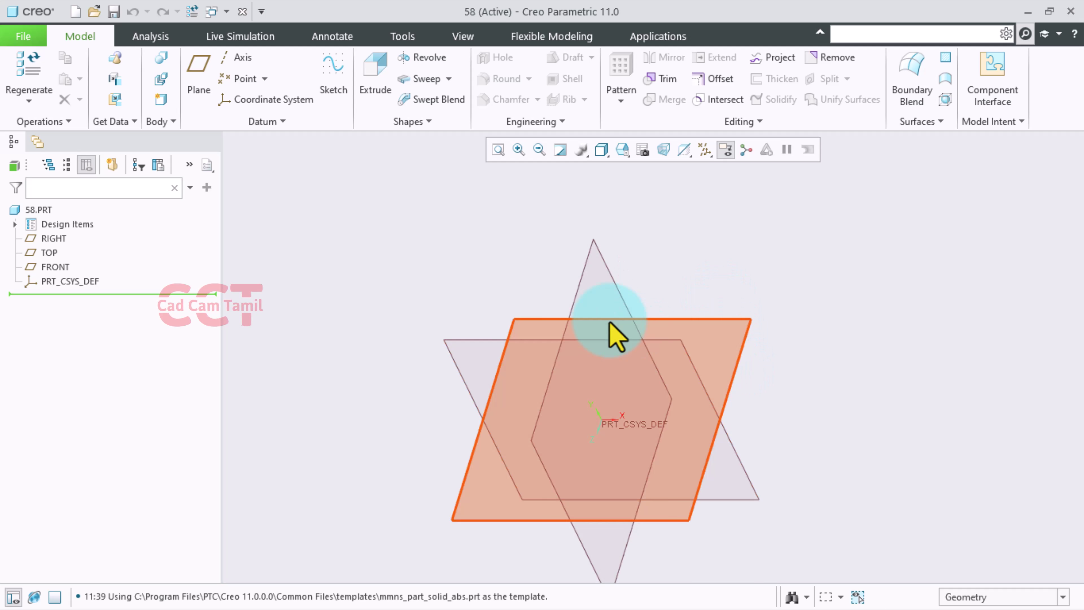
pyautogui.scroll(1, 786, 555)
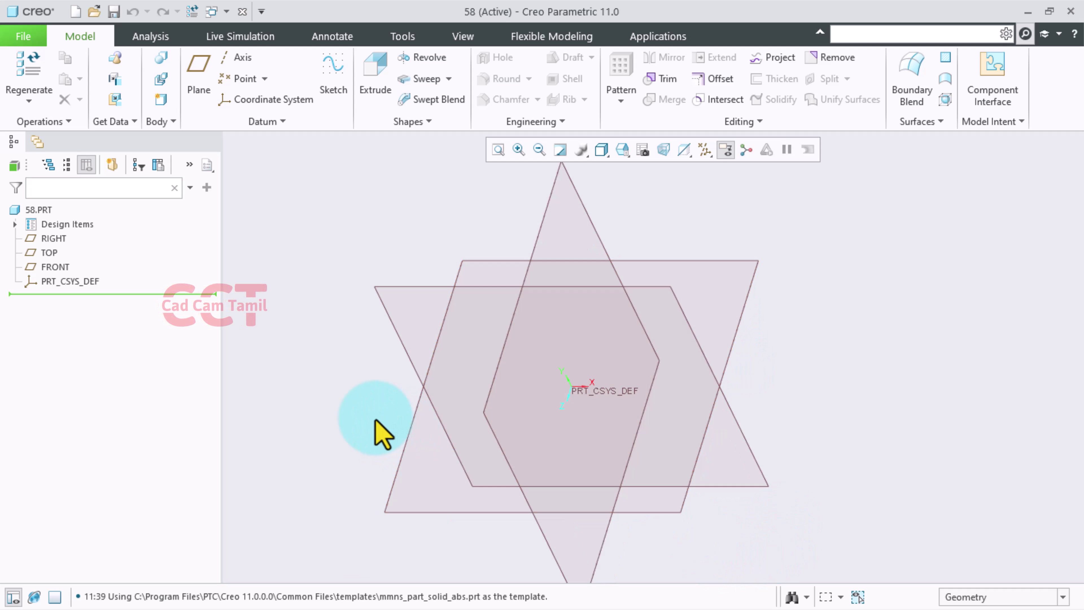
pyautogui.click(491, 262)
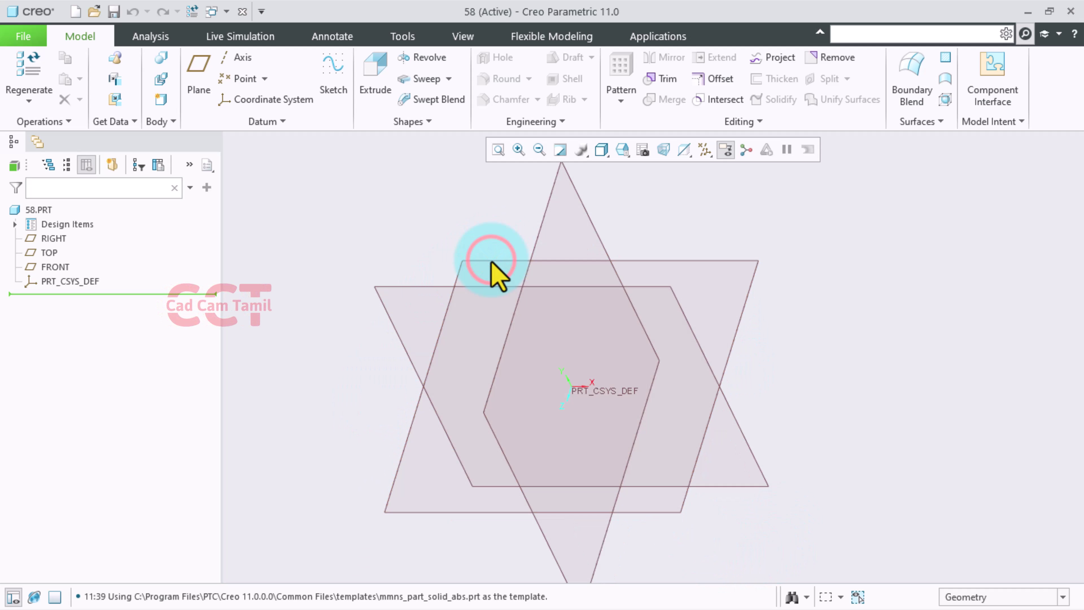
pyautogui.click(491, 261)
pyautogui.click(501, 214)
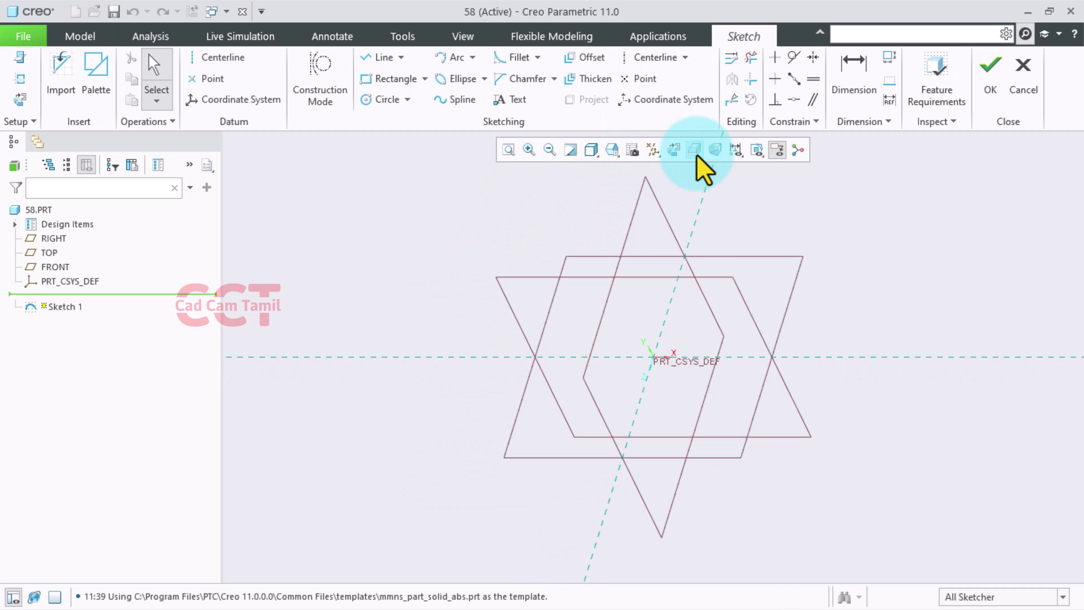
pyautogui.click(675, 149)
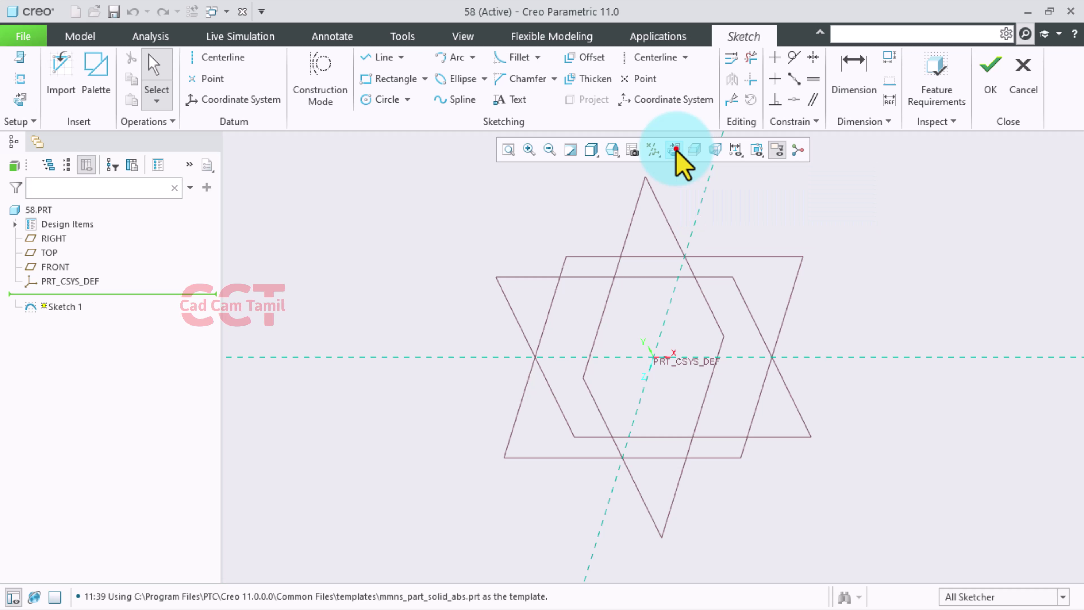
# Draw a Ø60 circle centred on the origin and finish the sketch.
pyautogui.click(366, 103)
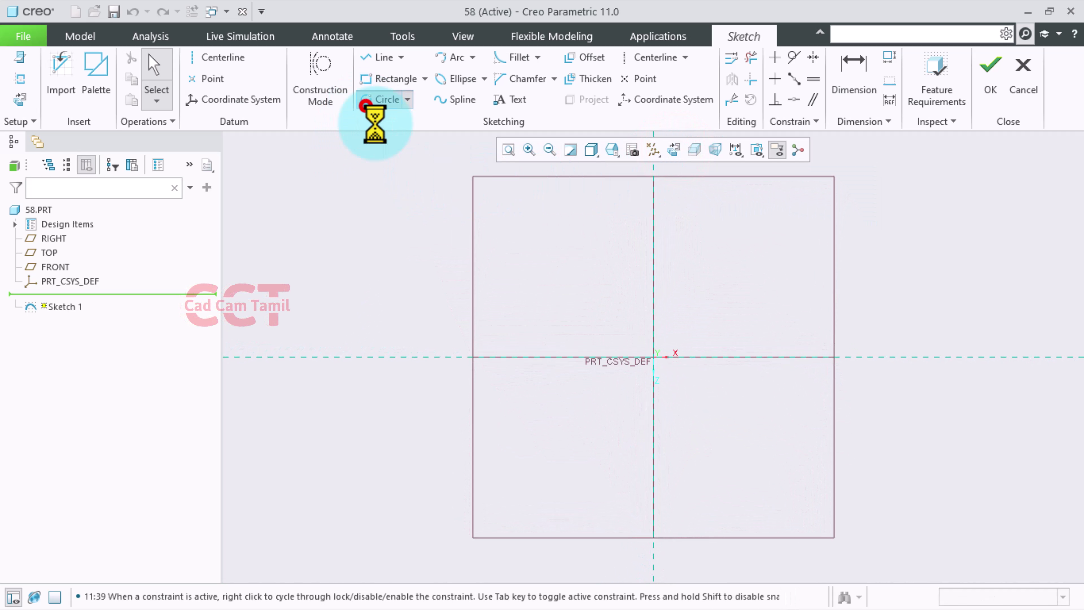
pyautogui.click(653, 357)
pyautogui.click(759, 295)
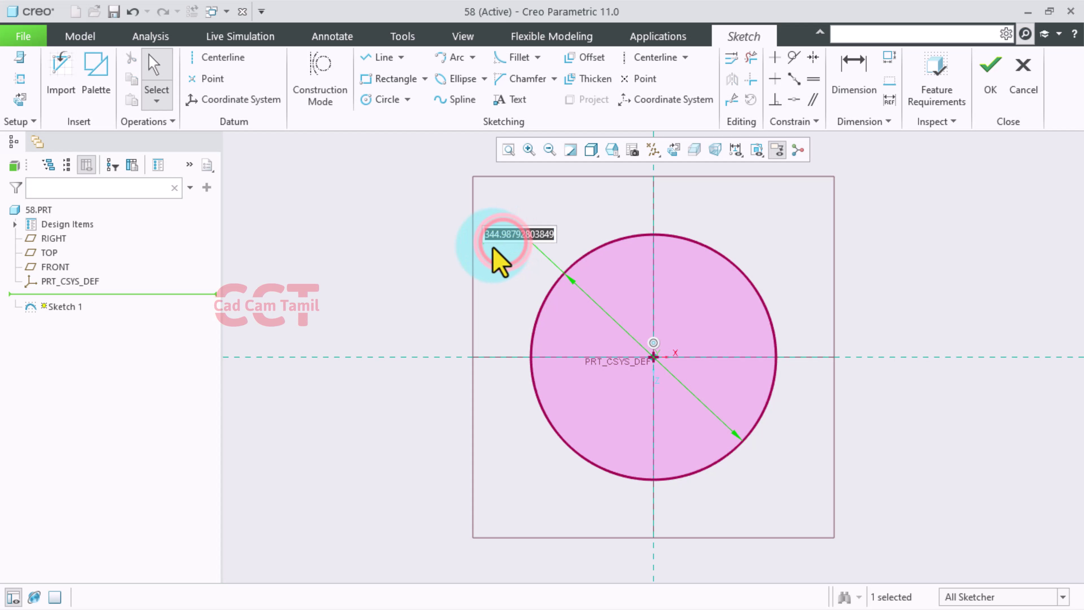
pyautogui.write('60')
pyautogui.press('Return')
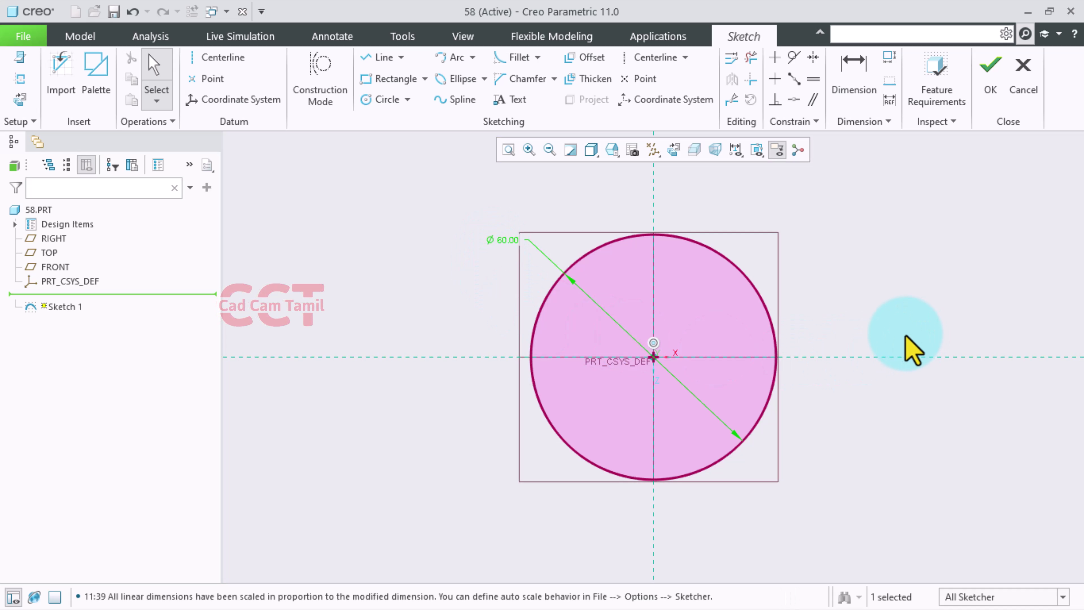
pyautogui.click(990, 74)
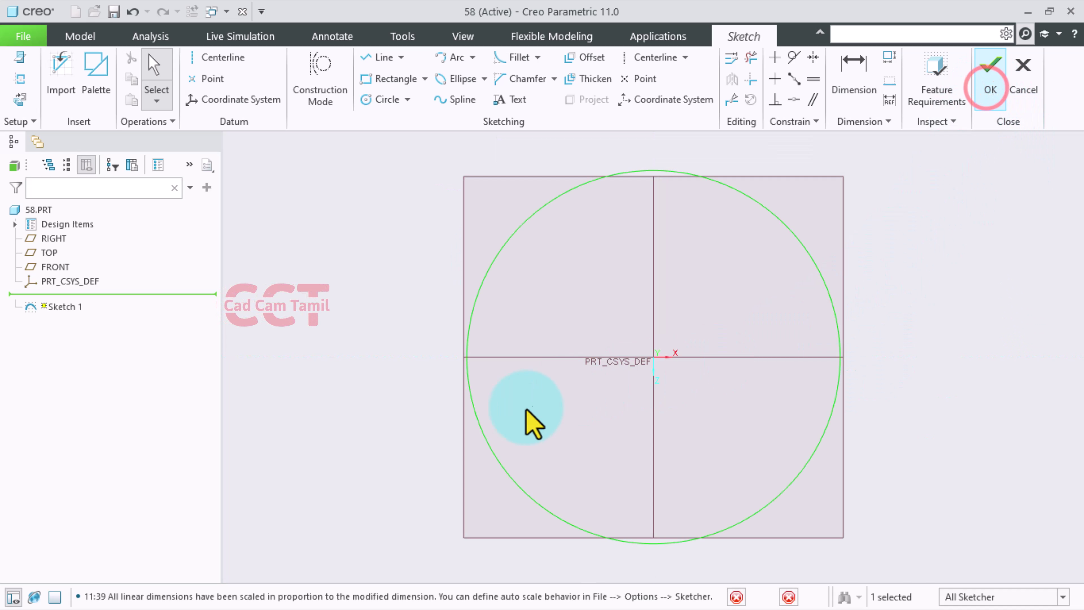
pyautogui.moveTo(529, 423)
pyautogui.mouseDown(button='middle')
pyautogui.moveTo(482, 387)
pyautogui.moveTo(482, 345)
pyautogui.mouseUp(button='middle')
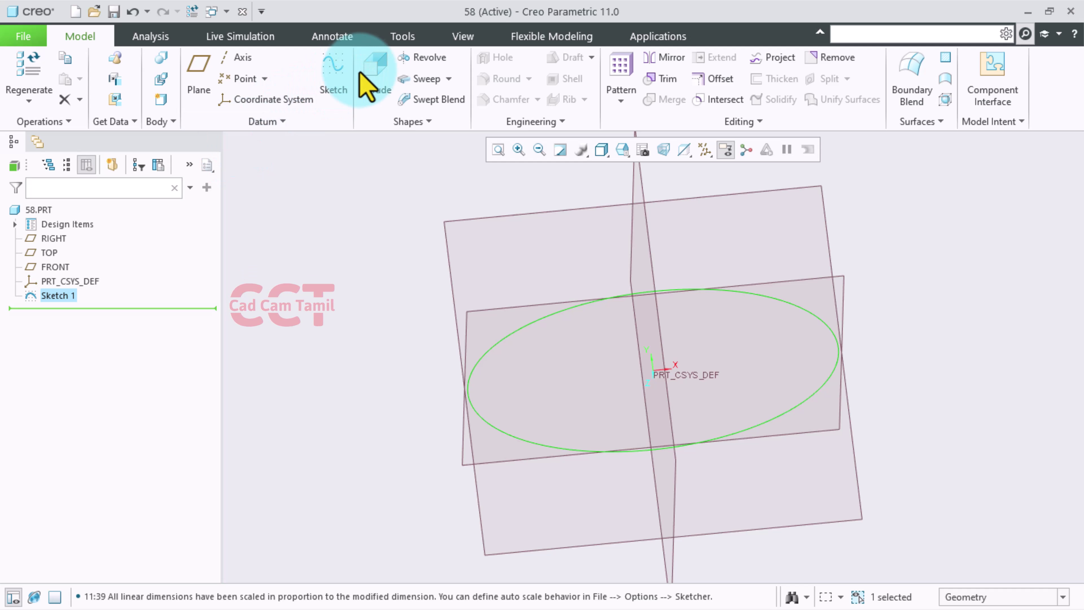
# Extrude the Ø60 circle symmetrically on both sides to a depth of 20.
pyautogui.click(368, 71)
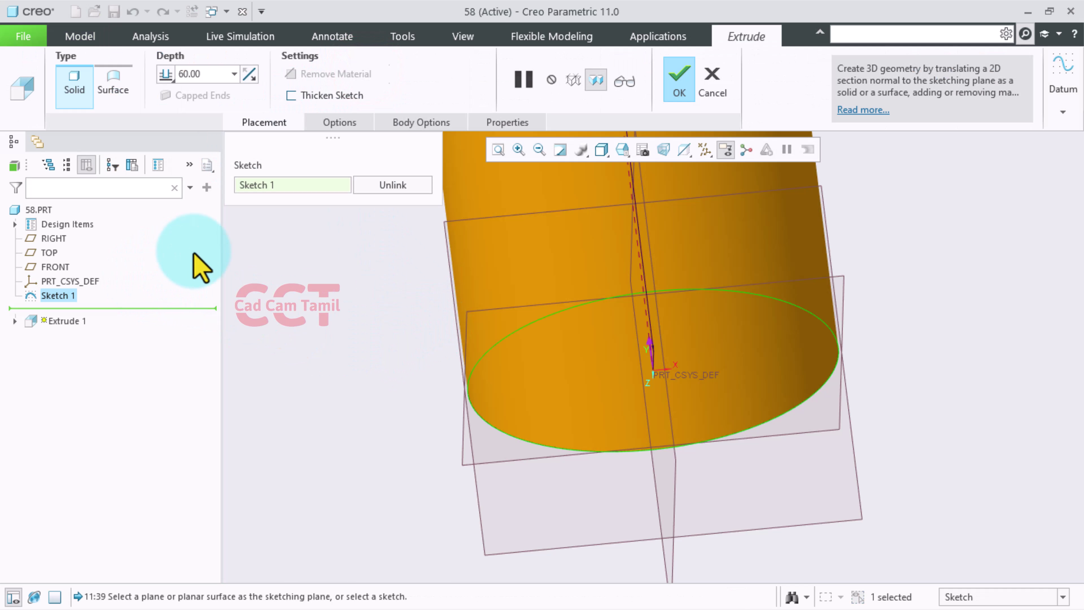
pyautogui.click(249, 74)
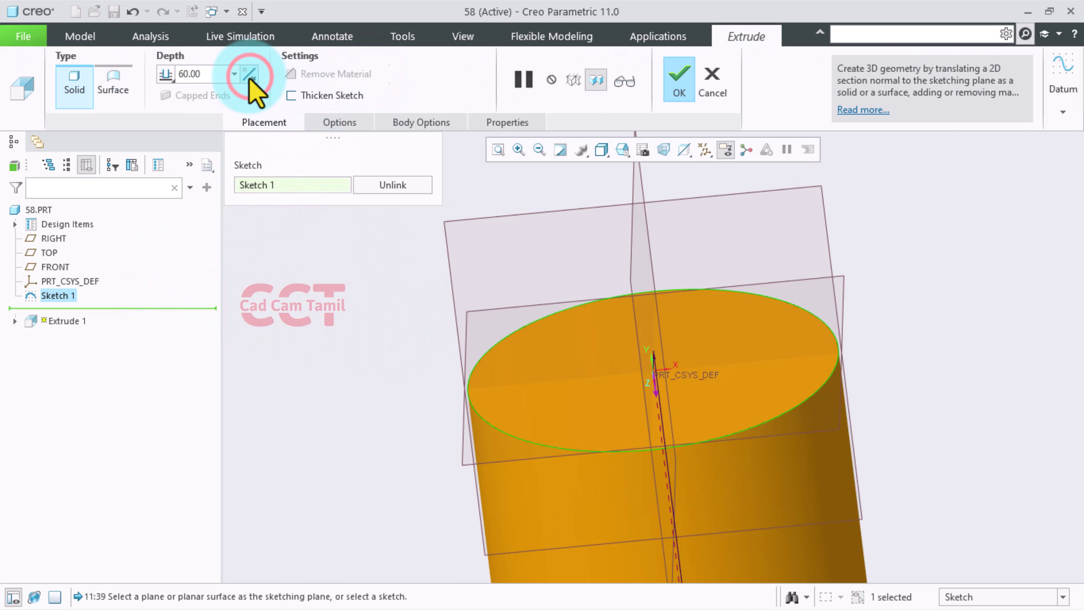
pyautogui.click(166, 74)
pyautogui.click(171, 109)
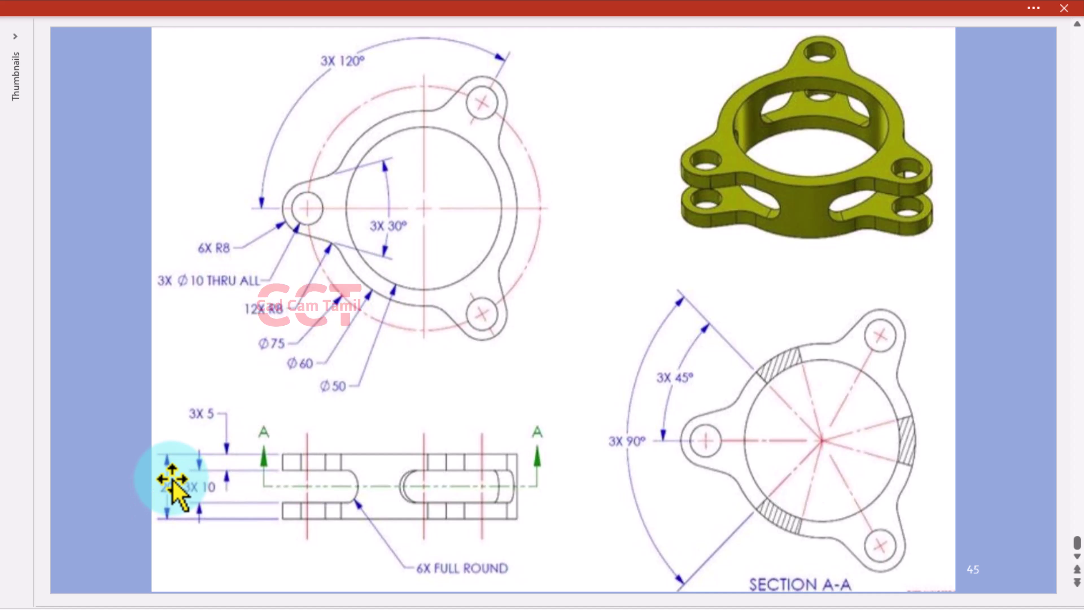
pyautogui.press('ctrl')
pyautogui.press('ctrl')
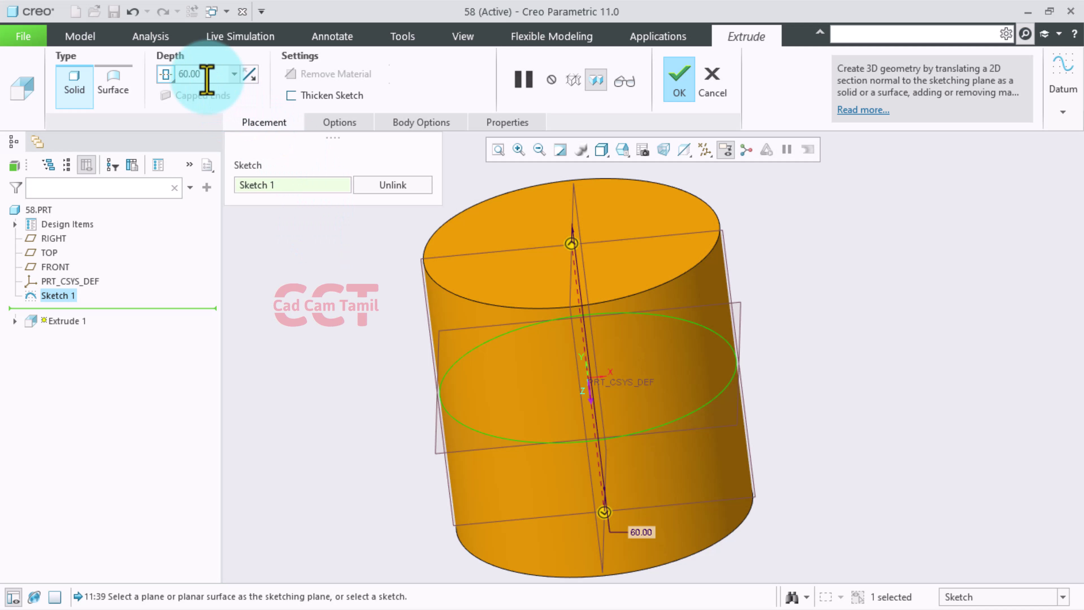
pyautogui.write('20')
pyautogui.press('Return')
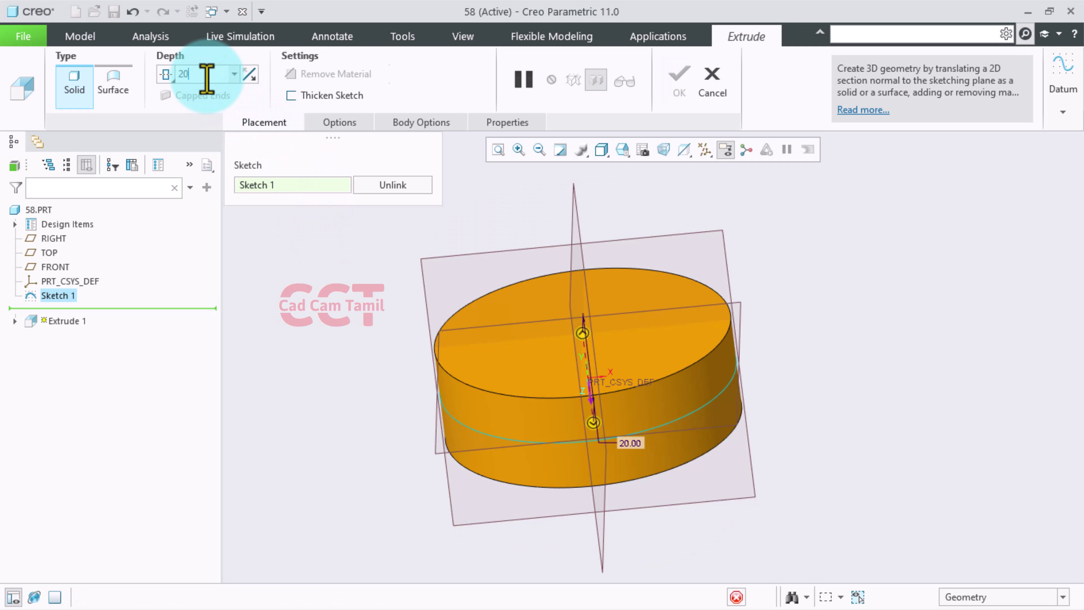
pyautogui.click(674, 86)
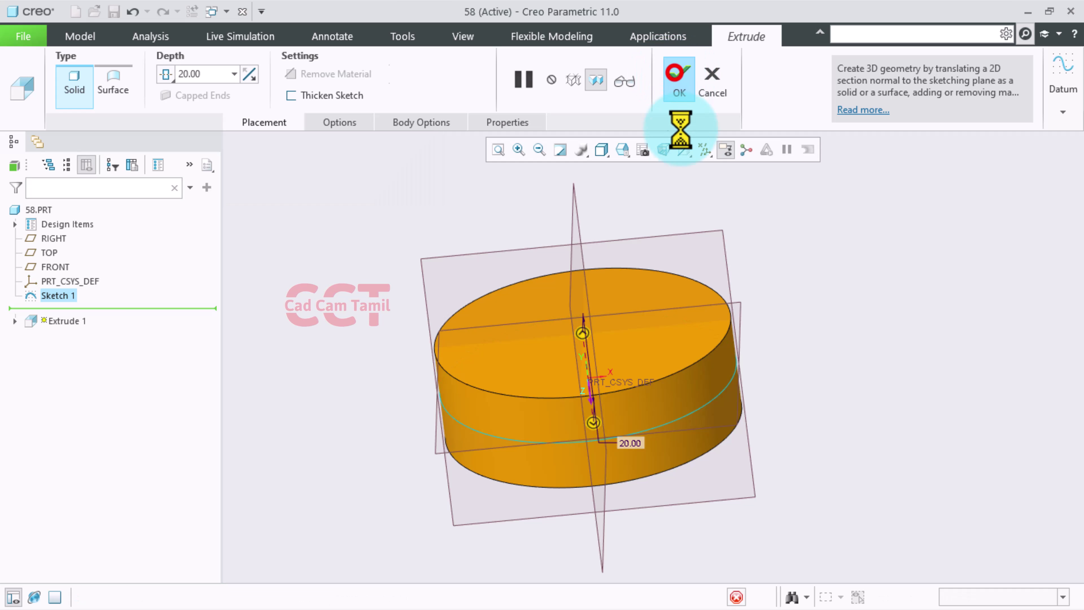
pyautogui.click(863, 333)
pyautogui.click(532, 429)
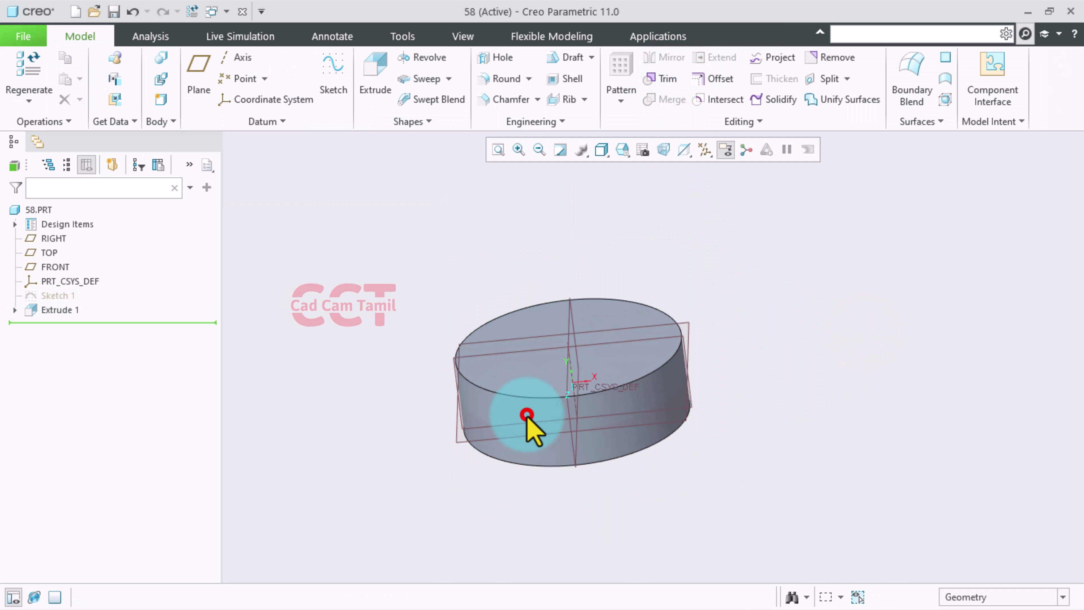
# Select the FRONT datum plane and start a new sketch on it.
pyautogui.moveTo(405, 369)
pyautogui.mouseDown(button='middle')
pyautogui.moveTo(435, 370)
pyautogui.moveTo(421, 373)
pyautogui.moveTo(428, 380)
pyautogui.mouseUp(button='middle')
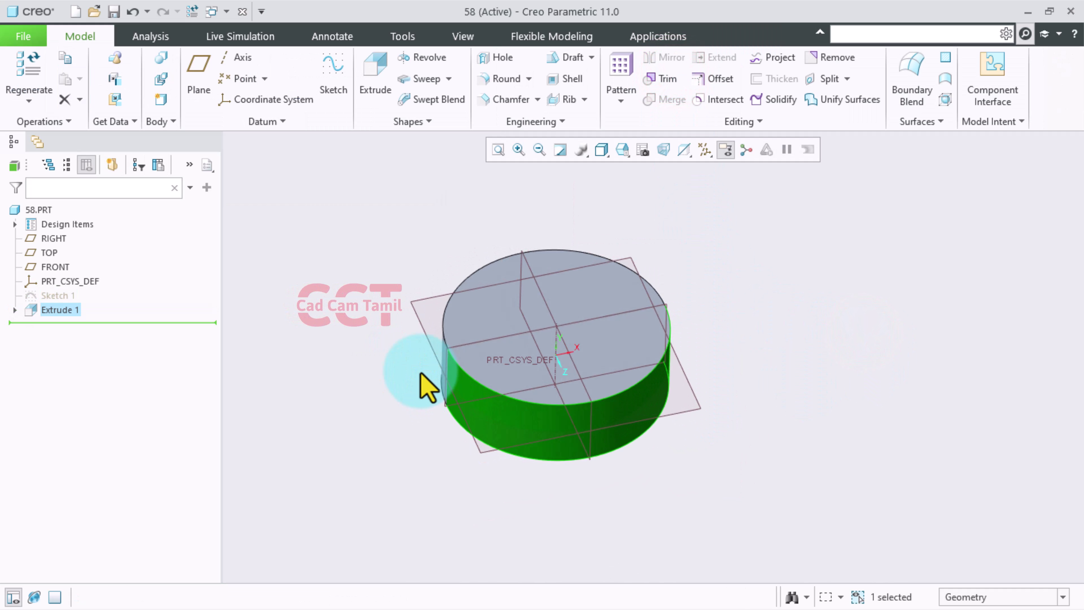
pyautogui.click(387, 423)
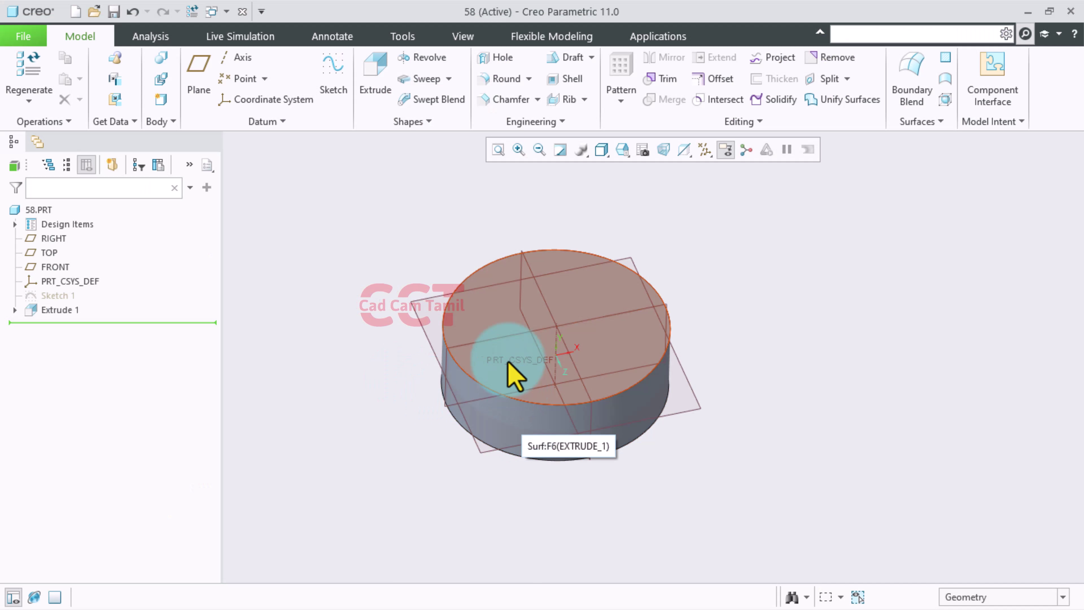
pyautogui.click(502, 345)
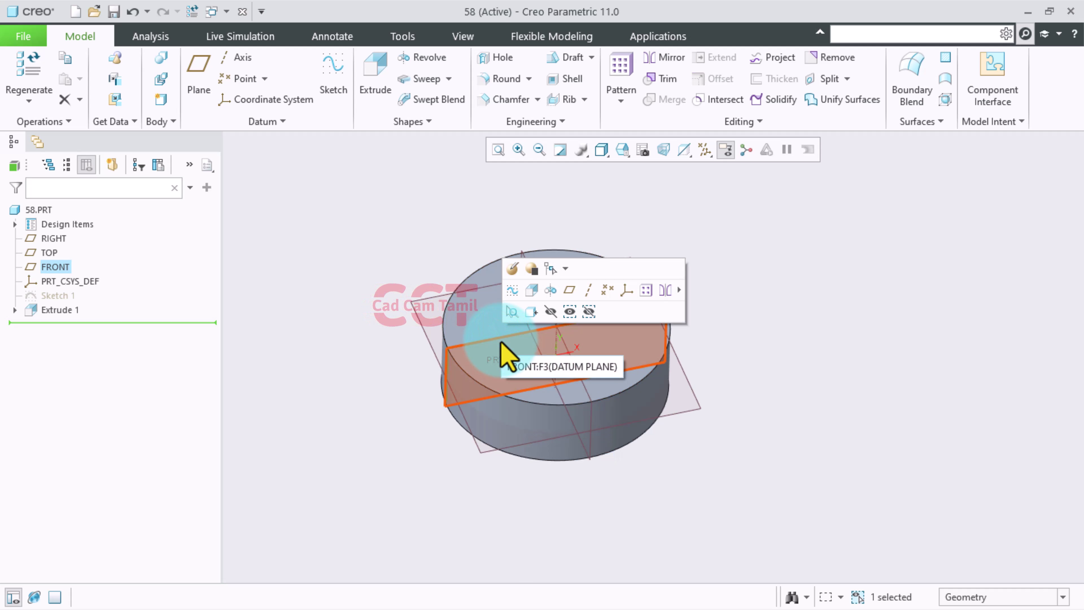
pyautogui.click(513, 293)
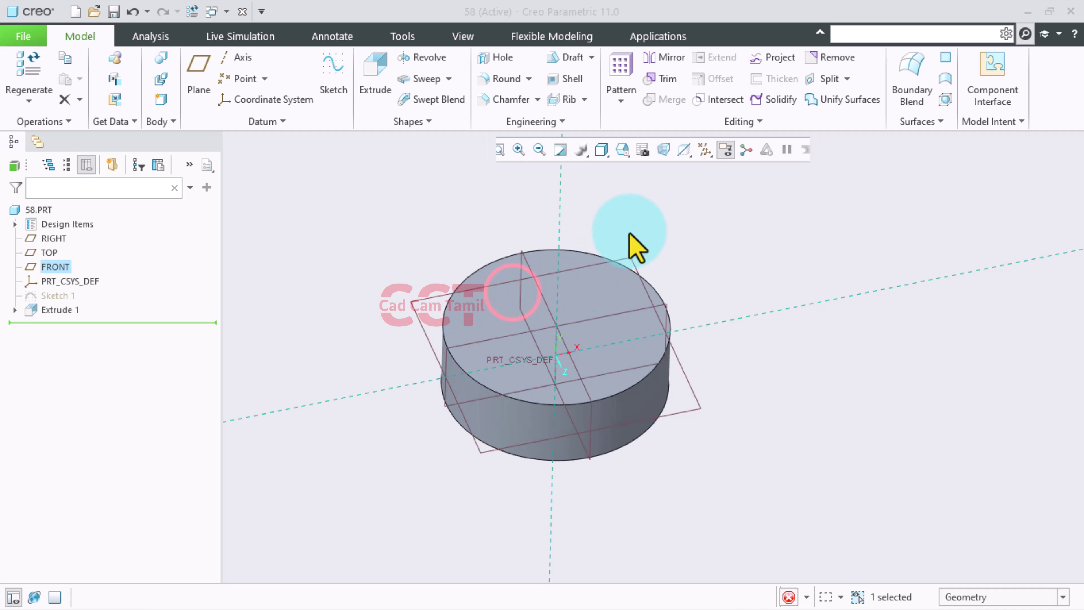
# Add vertical and horizontal centerlines through the origin in the face-on sketch view.
pyautogui.click(675, 150)
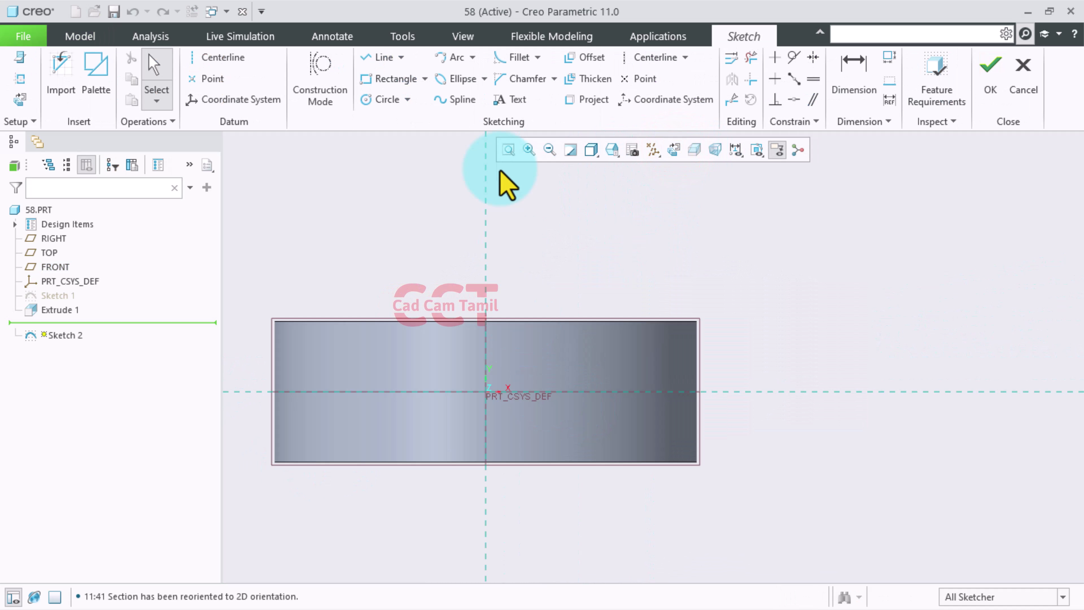
pyautogui.click(236, 58)
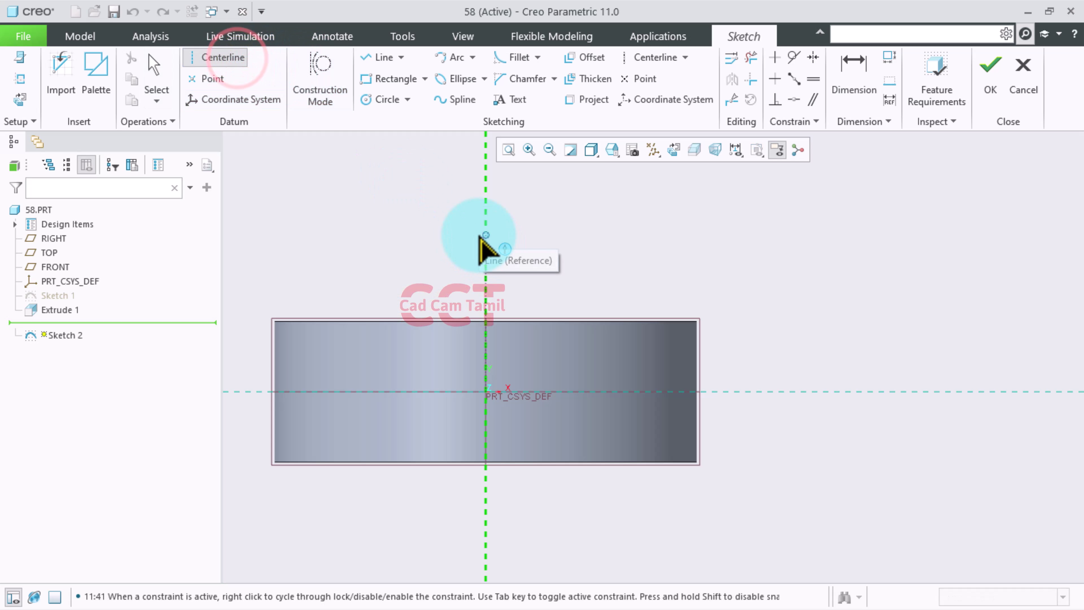
pyautogui.click(488, 397)
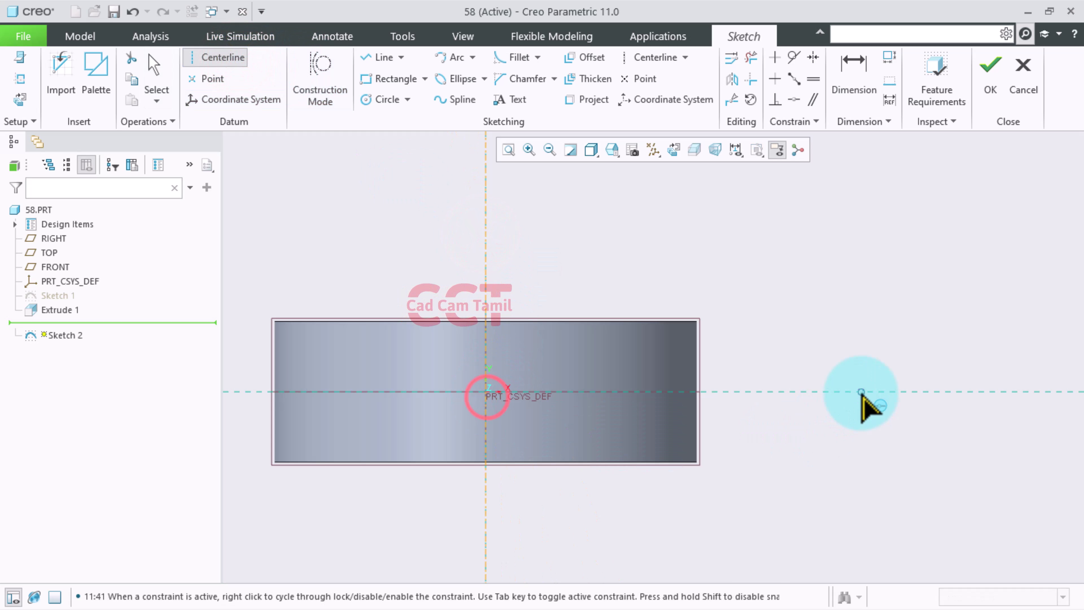
pyautogui.click(859, 393)
pyautogui.click(520, 394)
pyautogui.middleClick(854, 311)
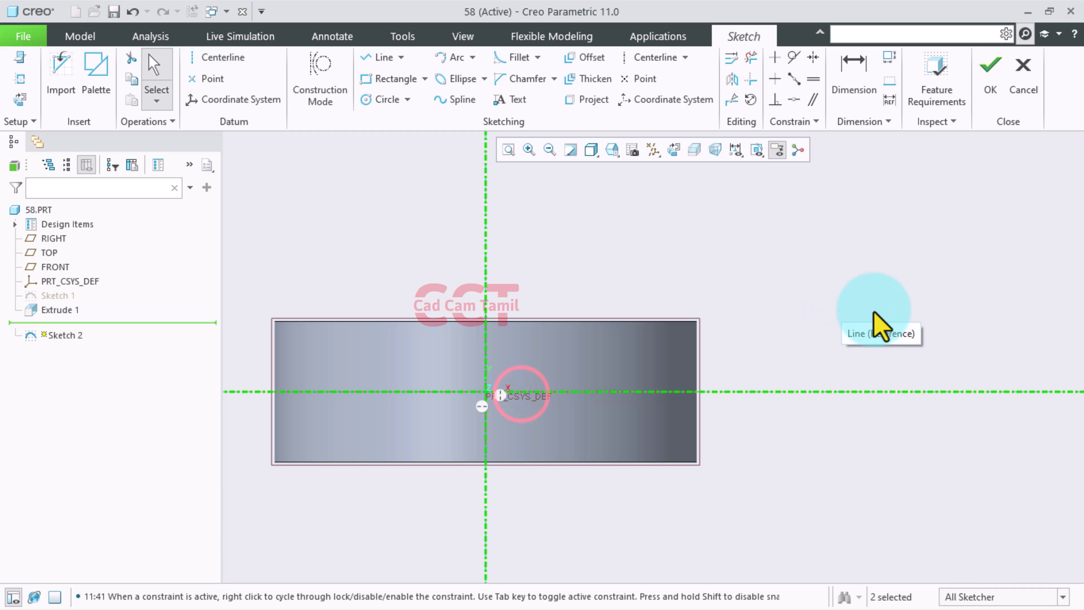
pyautogui.scroll(1, 871, 310)
pyautogui.scroll(-2, 605, 412)
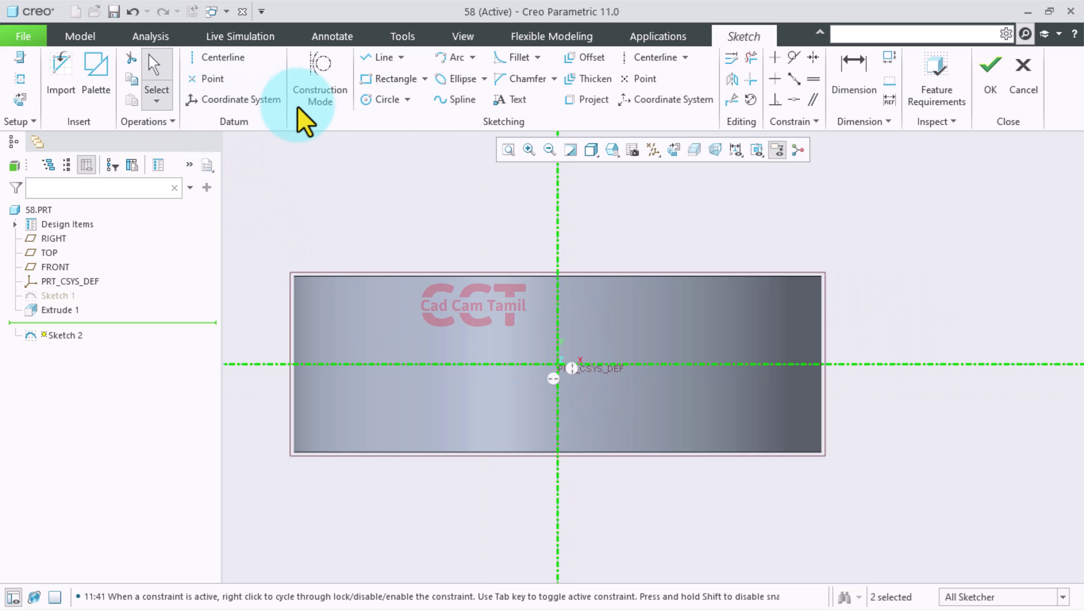
# Draw a Ø10 circle on the horizontal centerline, 15 from the origin.
pyautogui.click(383, 99)
pyautogui.click(666, 364)
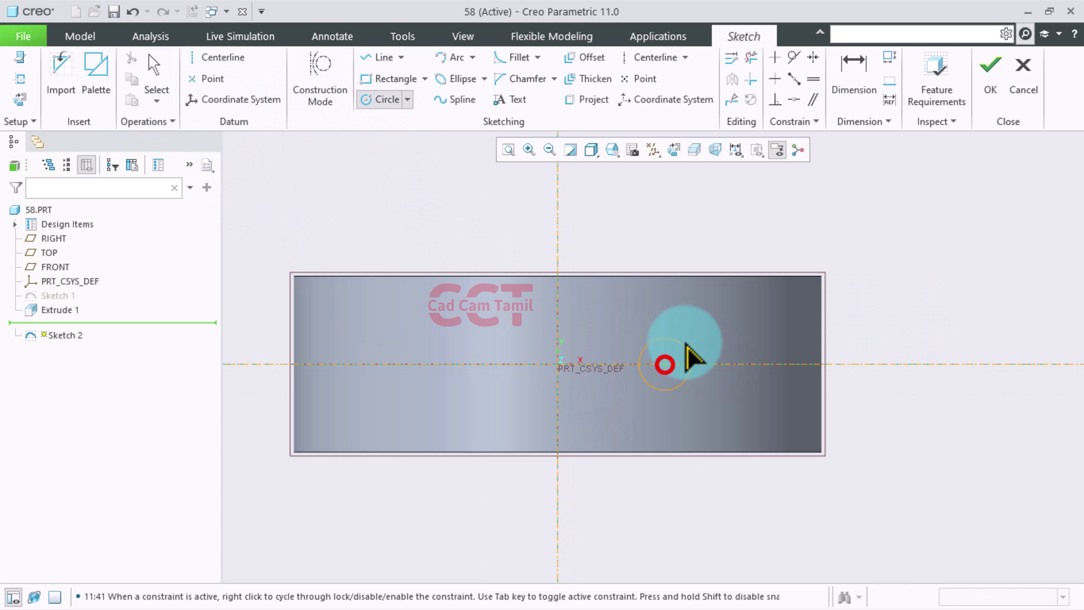
pyautogui.click(688, 334)
pyautogui.middleClick(894, 331)
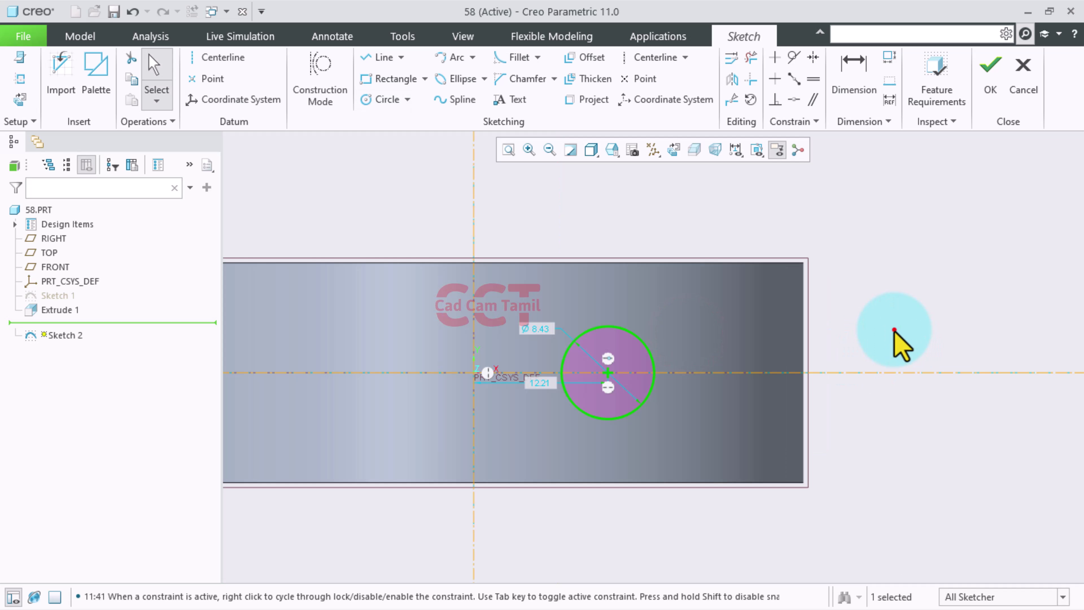
pyautogui.doubleClick(536, 327)
pyautogui.write('10')
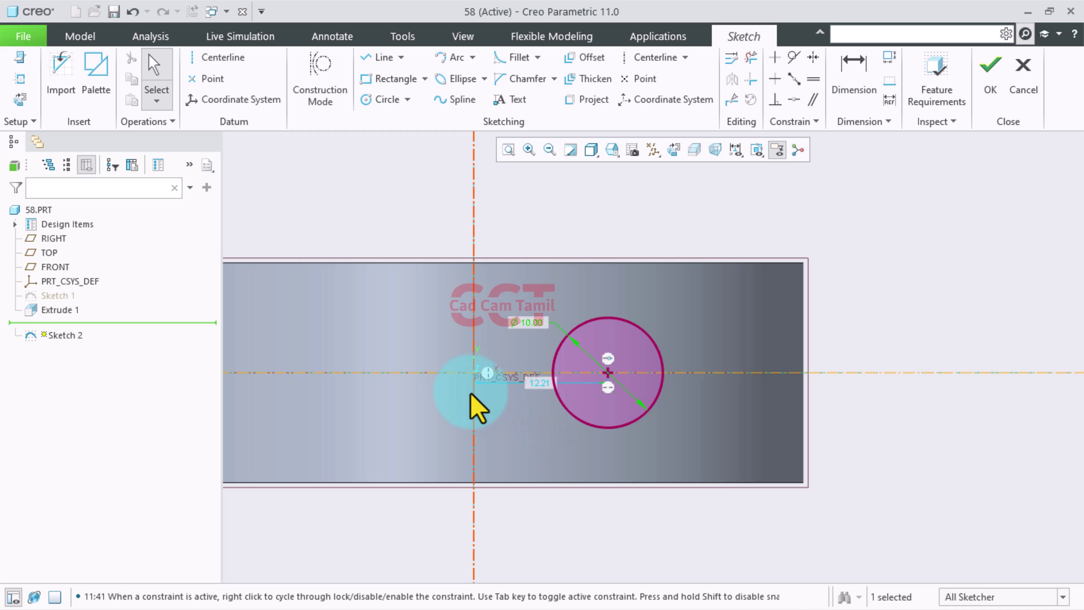
pyautogui.doubleClick(538, 383)
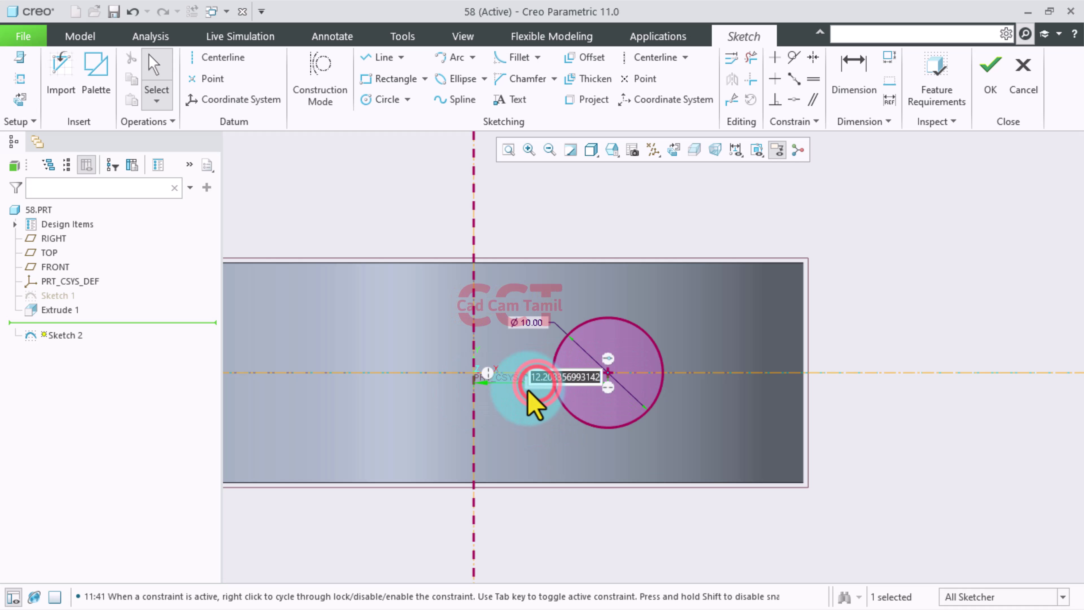
pyautogui.press('Return')
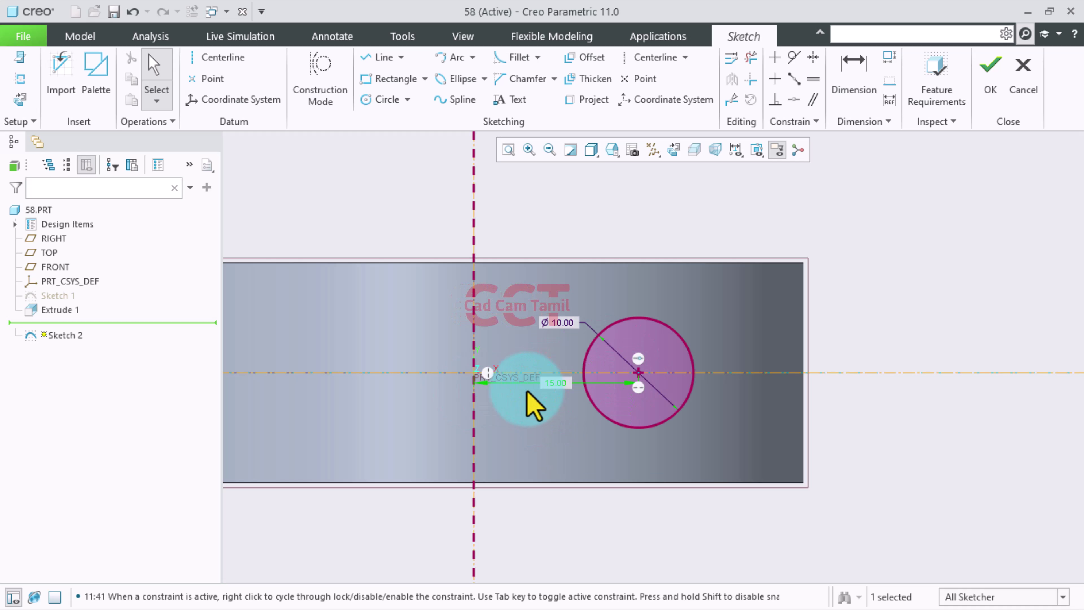
pyautogui.scroll(-2, 813, 342)
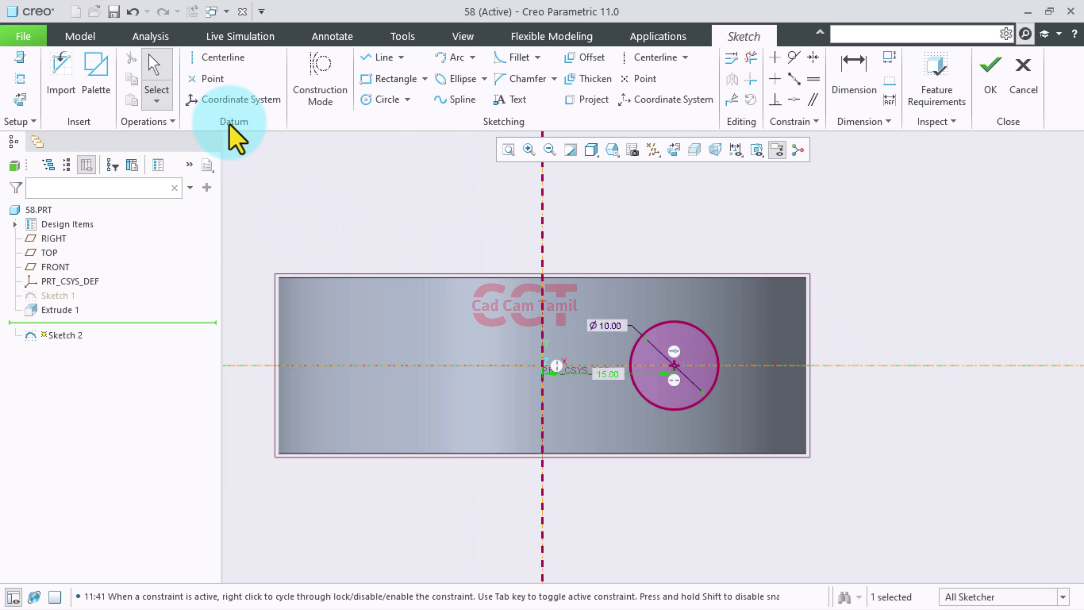
# Draw lines from the circle's top and bottom to the vertical axis.
pyautogui.click(383, 62)
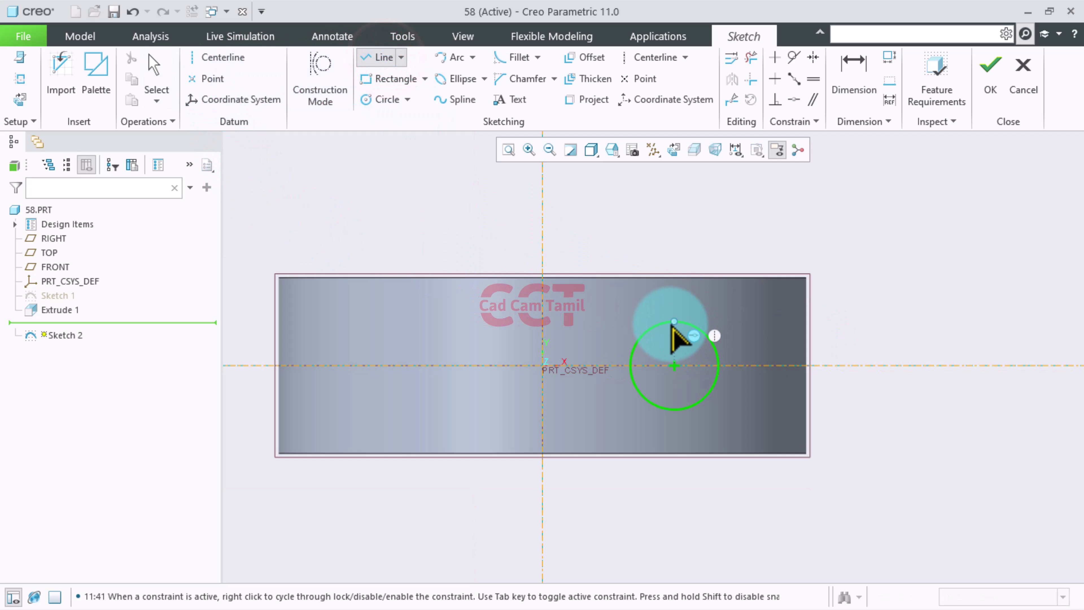
pyautogui.click(674, 321)
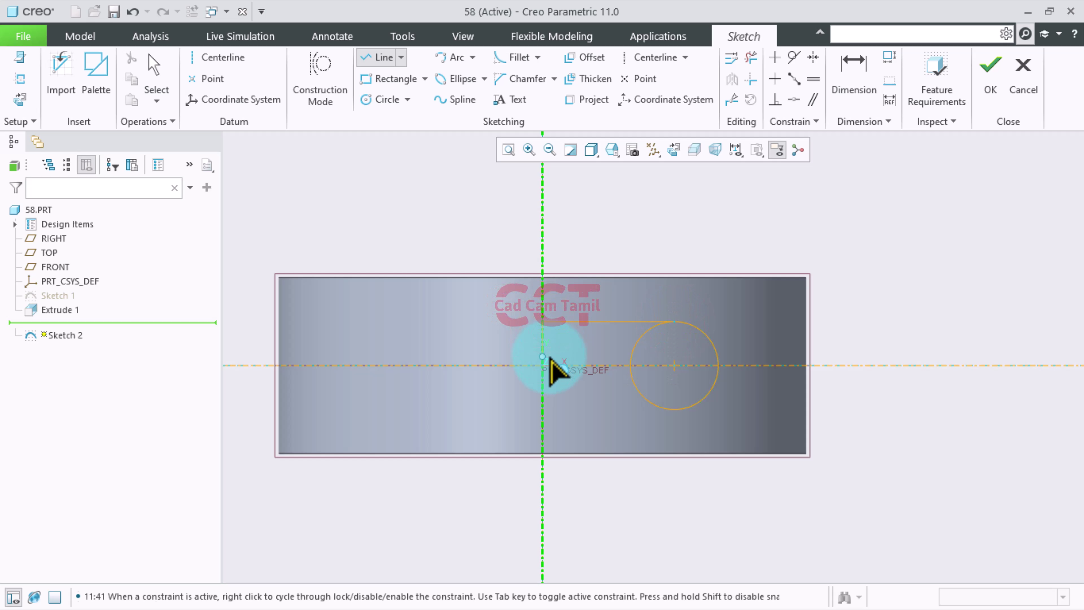
pyautogui.middleClick(662, 408)
pyautogui.click(675, 410)
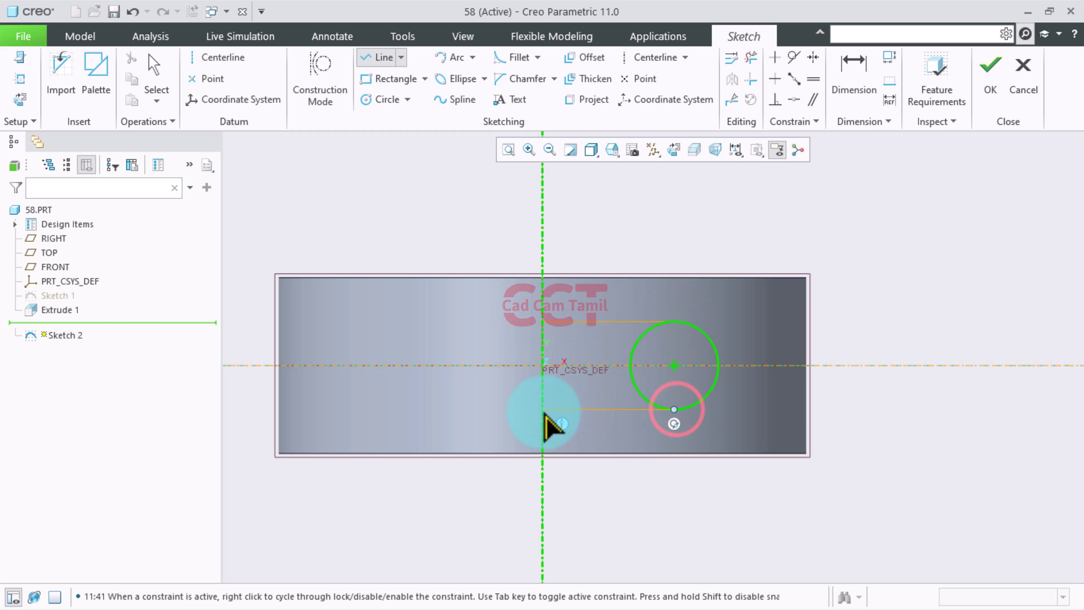
pyautogui.click(543, 409)
pyautogui.middleClick(653, 256)
pyautogui.middleClick(651, 233)
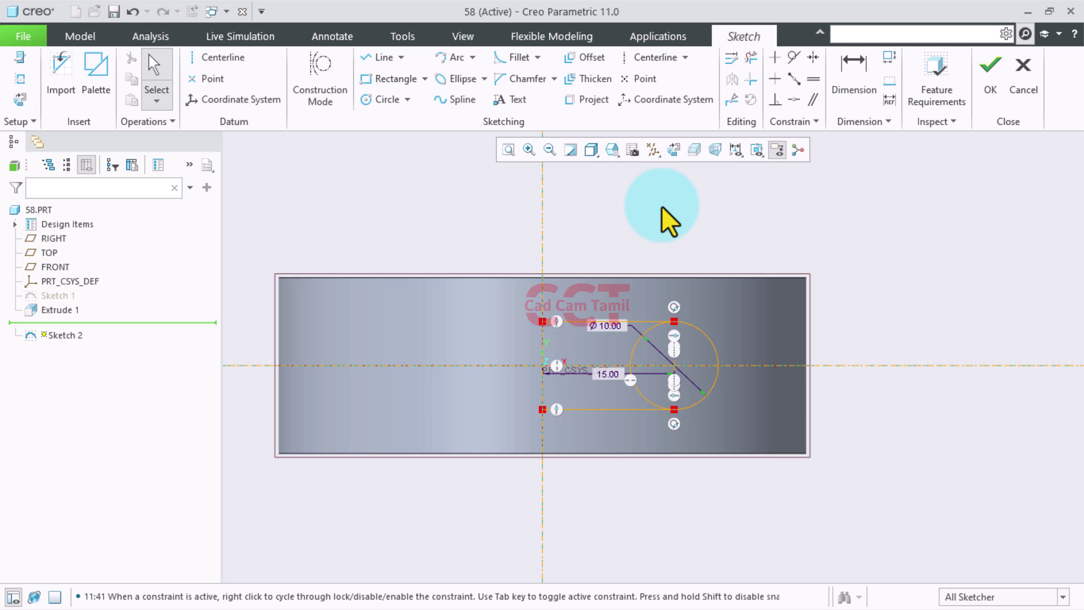
# Trim away the extra circle and line segments to leave the slot outline.
pyautogui.click(753, 64)
pyautogui.scroll(2, 657, 427)
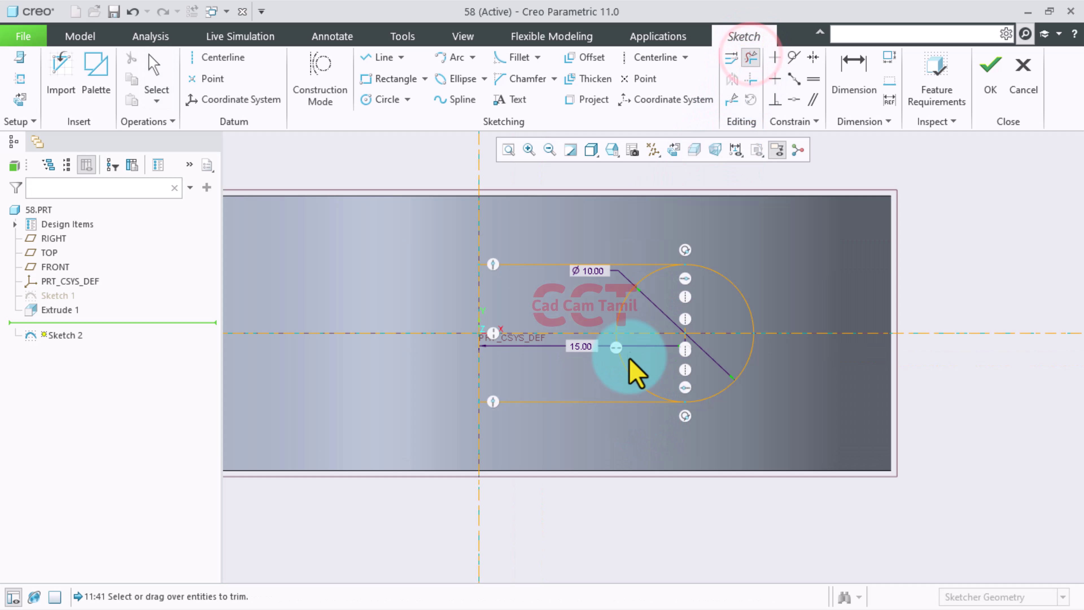
pyautogui.moveTo(634, 305)
pyautogui.mouseDown()
pyautogui.moveTo(628, 389)
pyautogui.moveTo(574, 387)
pyautogui.mouseUp()
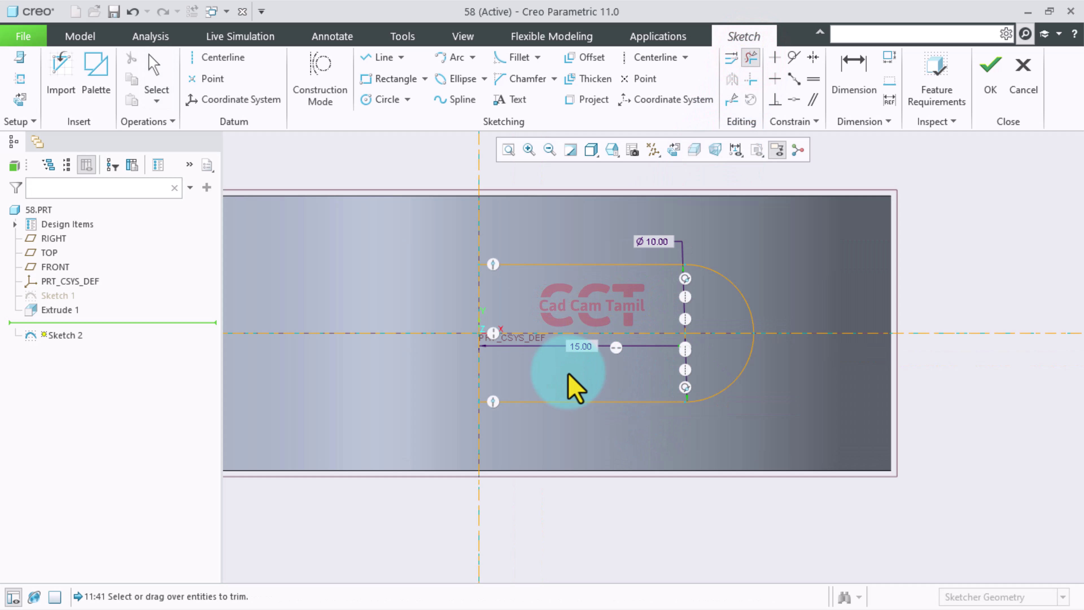
pyautogui.scroll(-1, 574, 387)
pyautogui.click(911, 277)
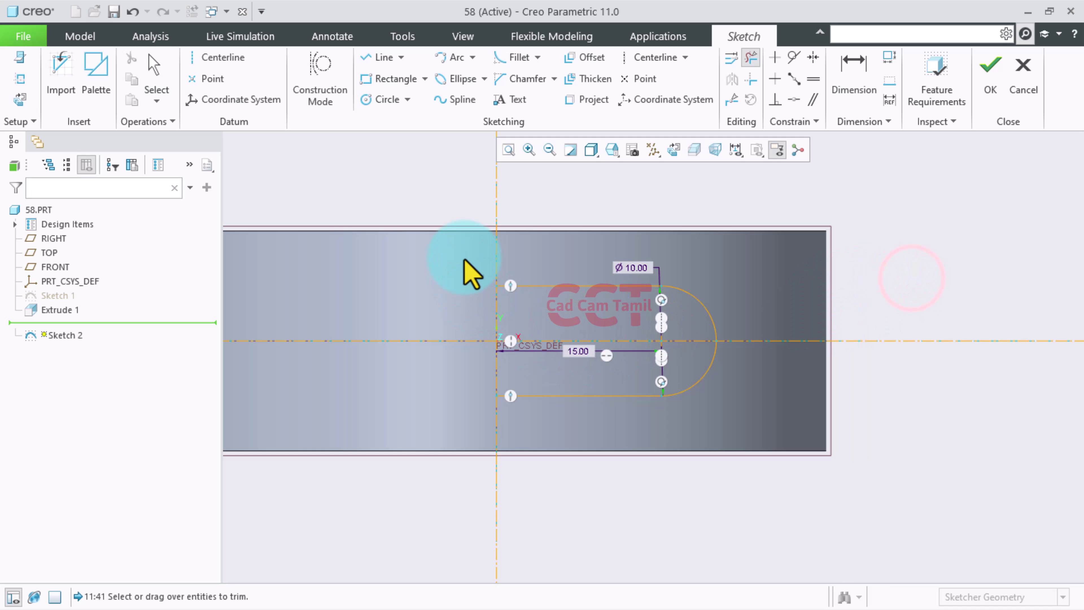
pyautogui.moveTo(467, 251)
pyautogui.mouseDown()
pyautogui.moveTo(713, 404)
pyautogui.moveTo(702, 414)
pyautogui.mouseUp()
pyautogui.middleClick(461, 319)
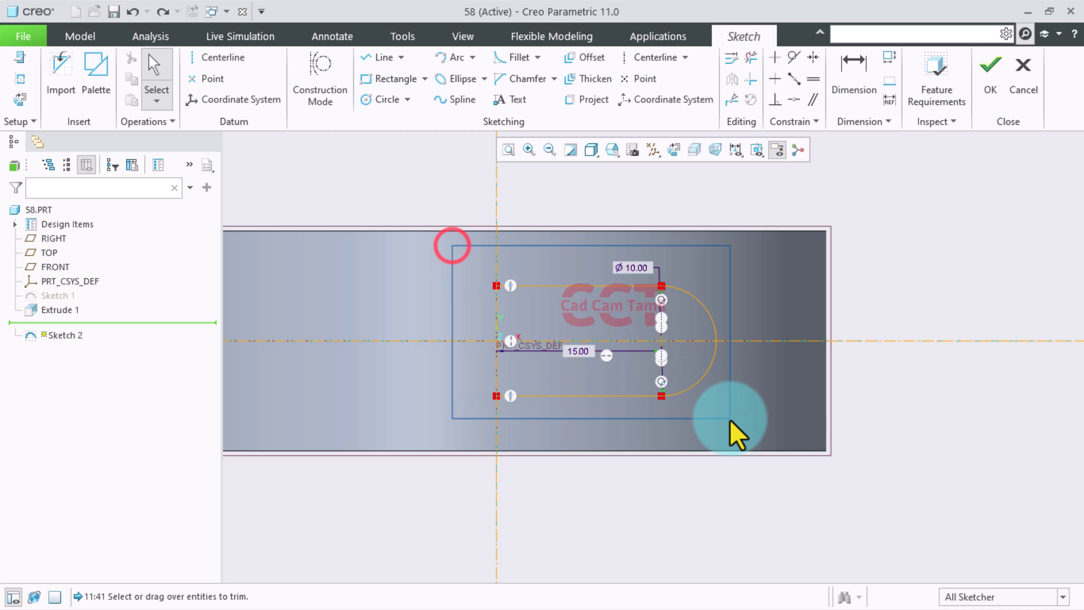
# Mirror the slot outline across the vertical centerline and view it from above.
pyautogui.moveTo(454, 247); pyautogui.dragTo(727, 429)
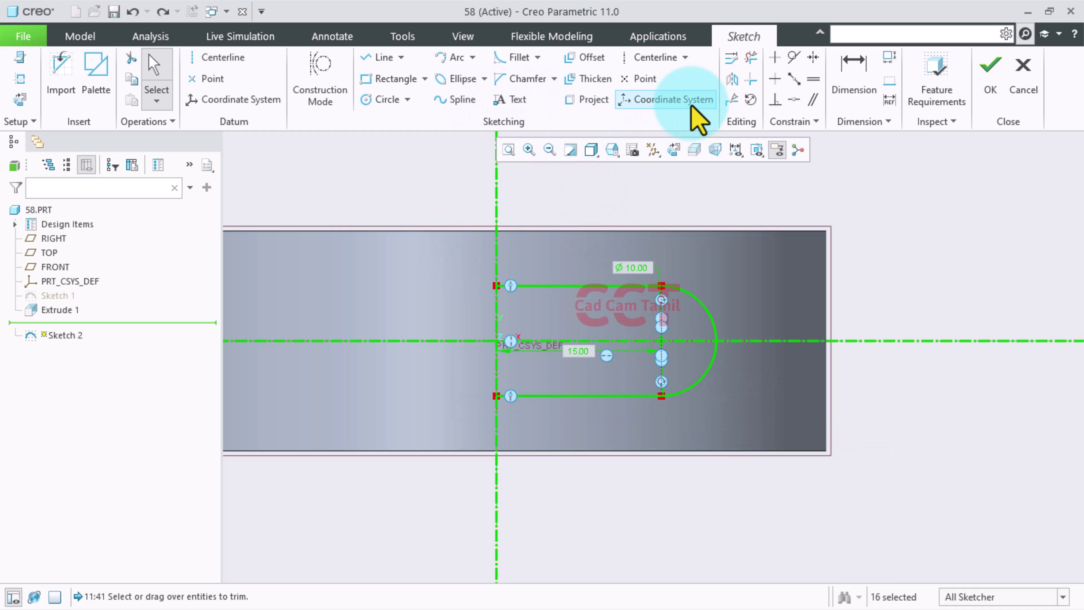
pyautogui.click(731, 79)
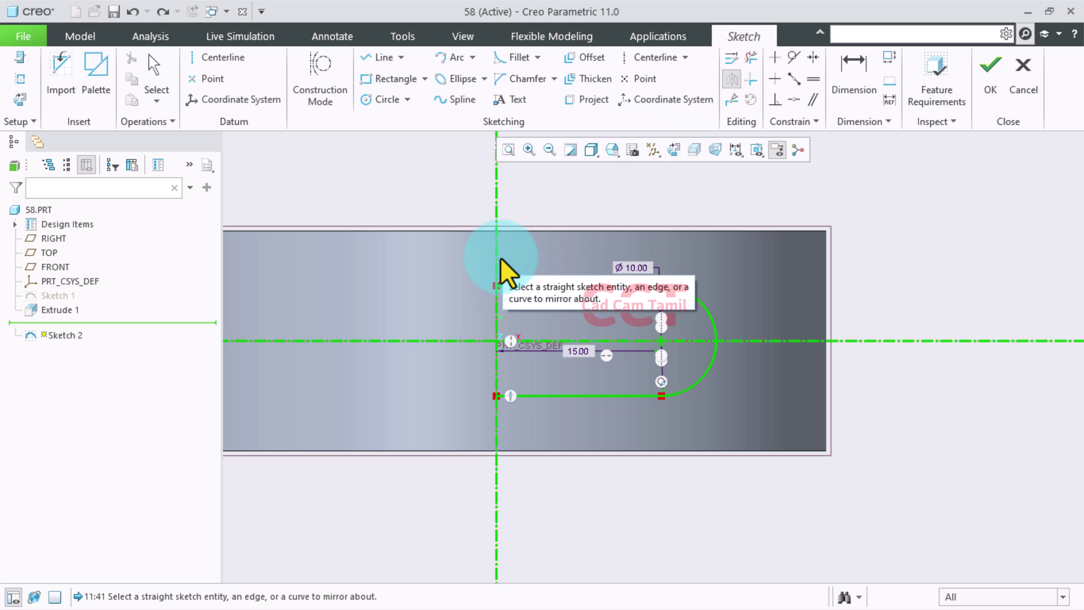
pyautogui.click(497, 267)
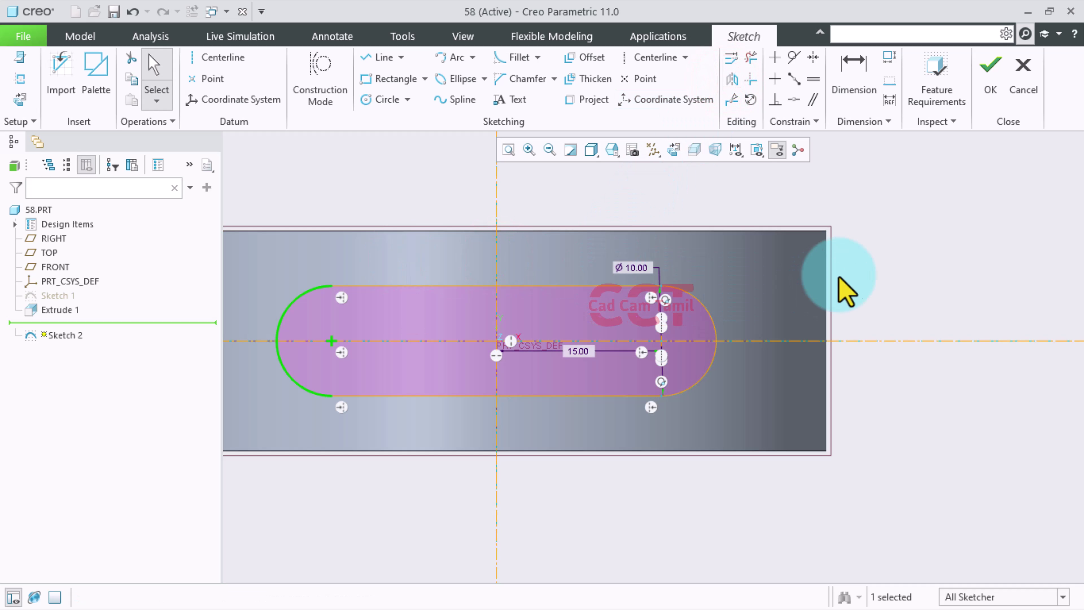
pyautogui.click(904, 254)
pyautogui.scroll(3, 901, 299)
pyautogui.moveTo(908, 310); pyautogui.dragTo(874, 320, button='middle')
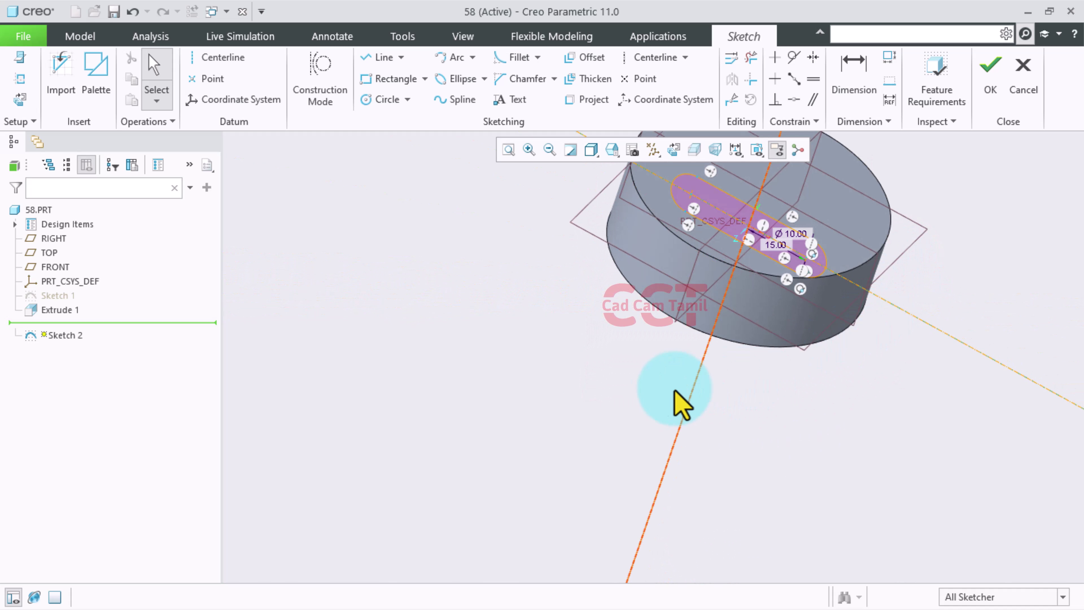
pyautogui.moveTo(683, 399)
pyautogui.mouseDown(button='middle')
pyautogui.moveTo(738, 302)
pyautogui.moveTo(581, 400)
pyautogui.moveTo(513, 405)
pyautogui.moveTo(624, 271)
pyautogui.moveTo(530, 354)
pyautogui.mouseUp(button='middle')
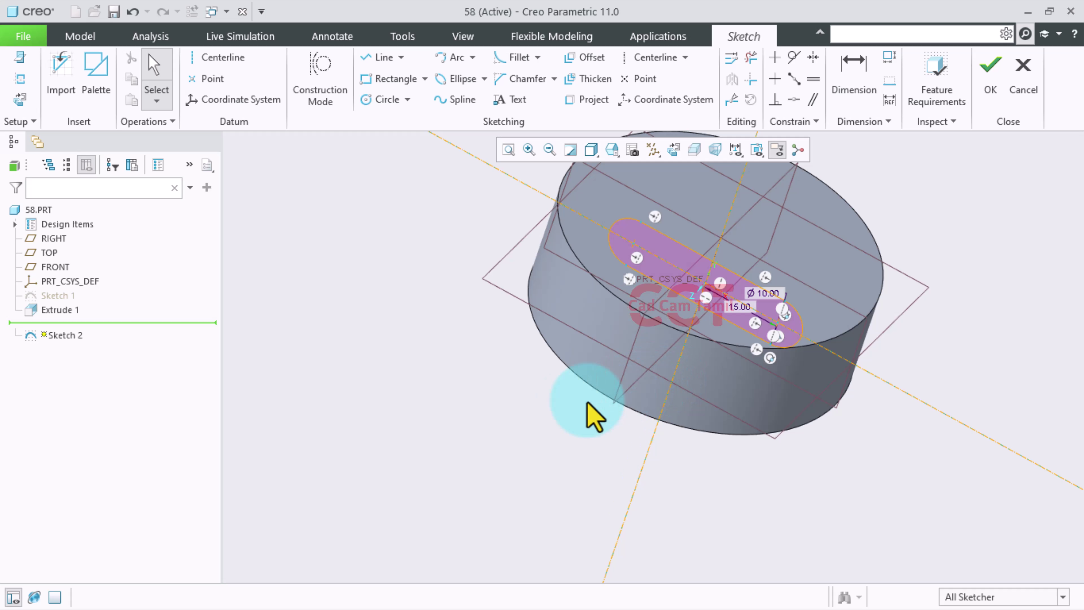
pyautogui.scroll(3, 659, 333)
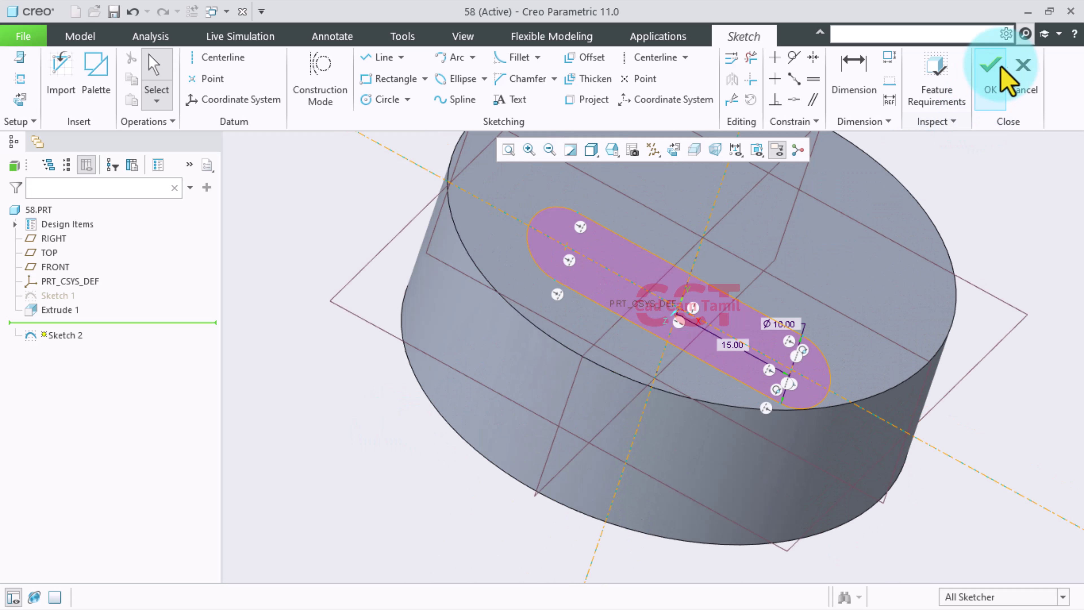
# Accept Sketch 2 and orbit to view the cylinder obliquely.
pyautogui.click(990, 70)
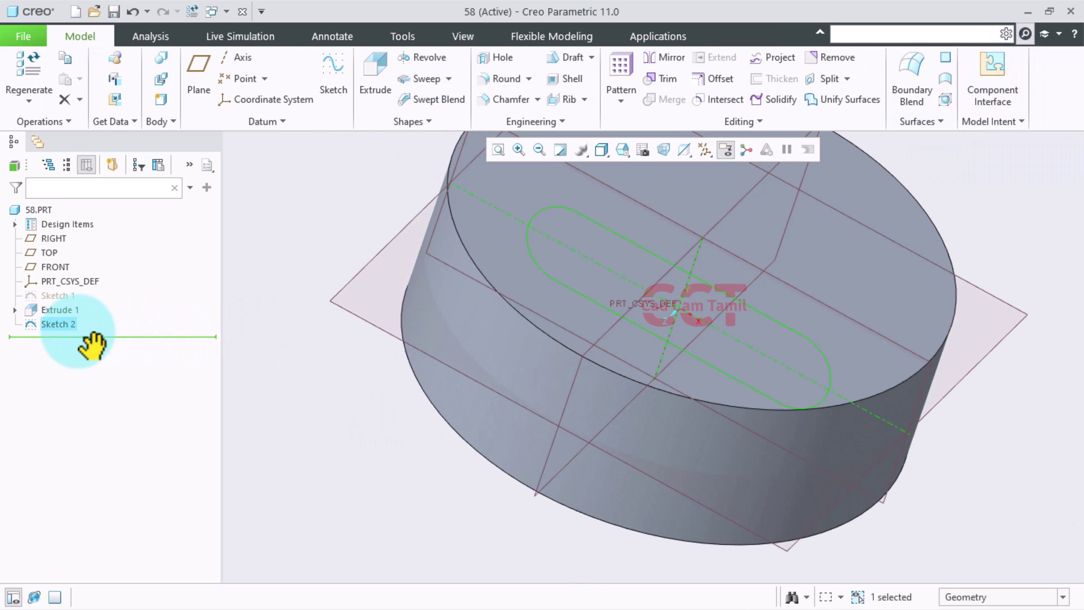
pyautogui.moveTo(333, 427); pyautogui.dragTo(455, 417, button='middle')
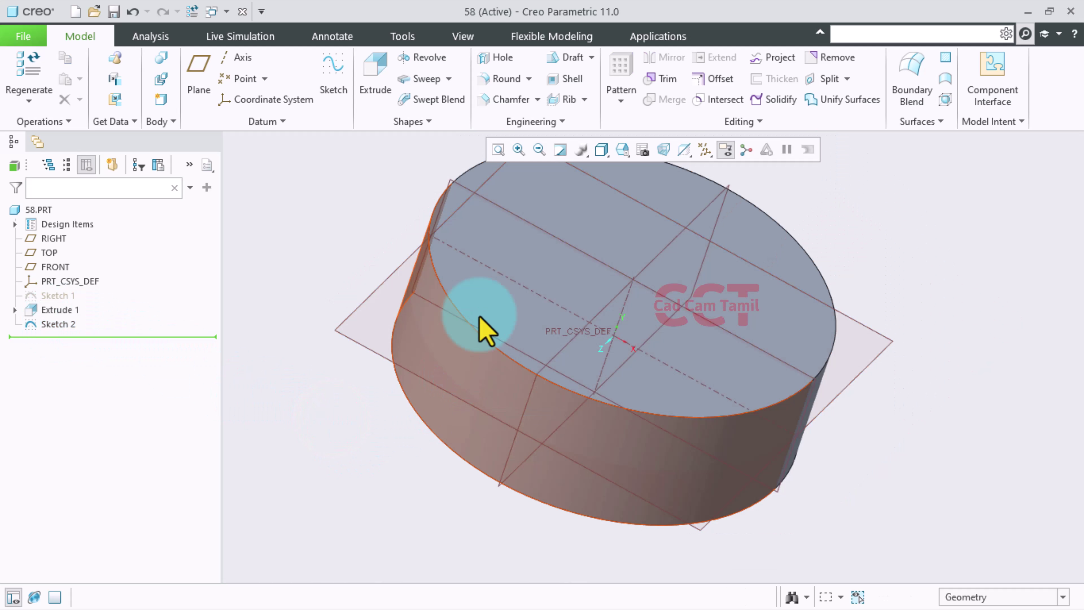
pyautogui.moveTo(459, 193); pyautogui.dragTo(879, 301, button='middle')
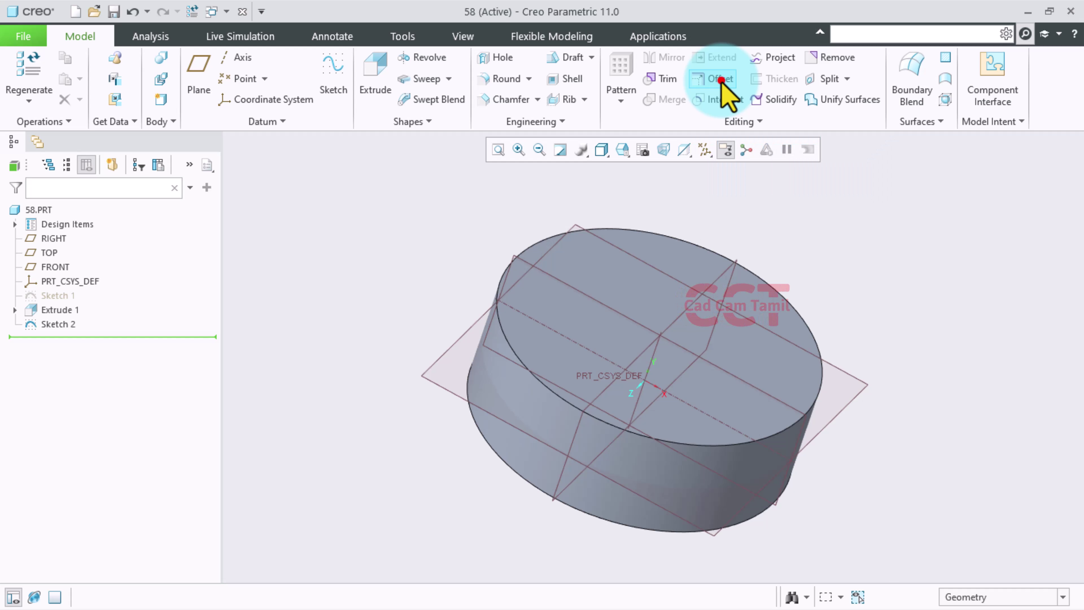
# Start an Expand offset on the cylinder's side surface and activate its Section collector.
pyautogui.click(720, 80)
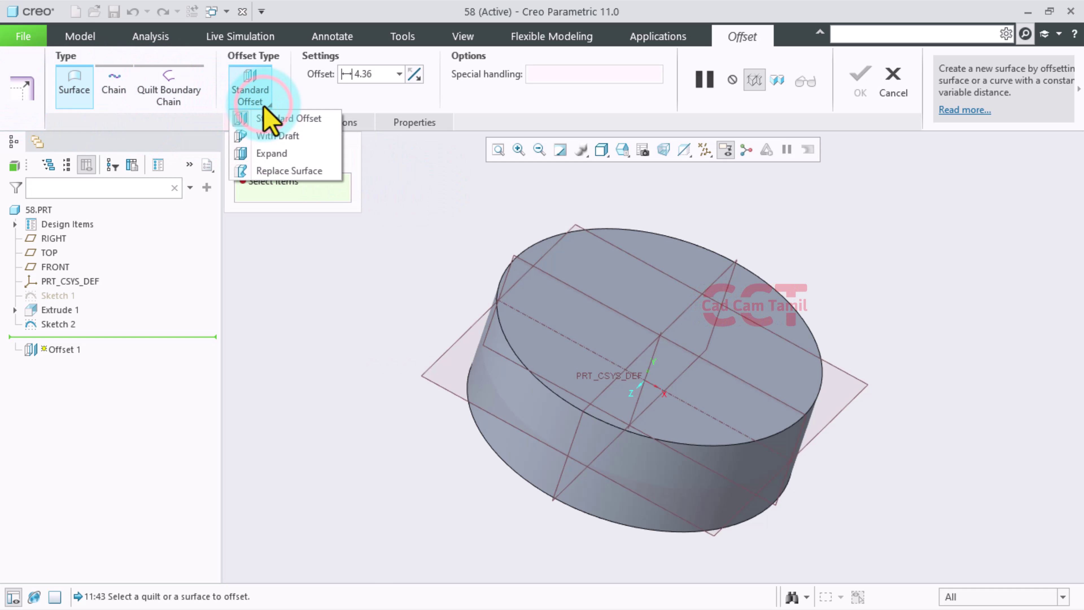
pyautogui.click(296, 155)
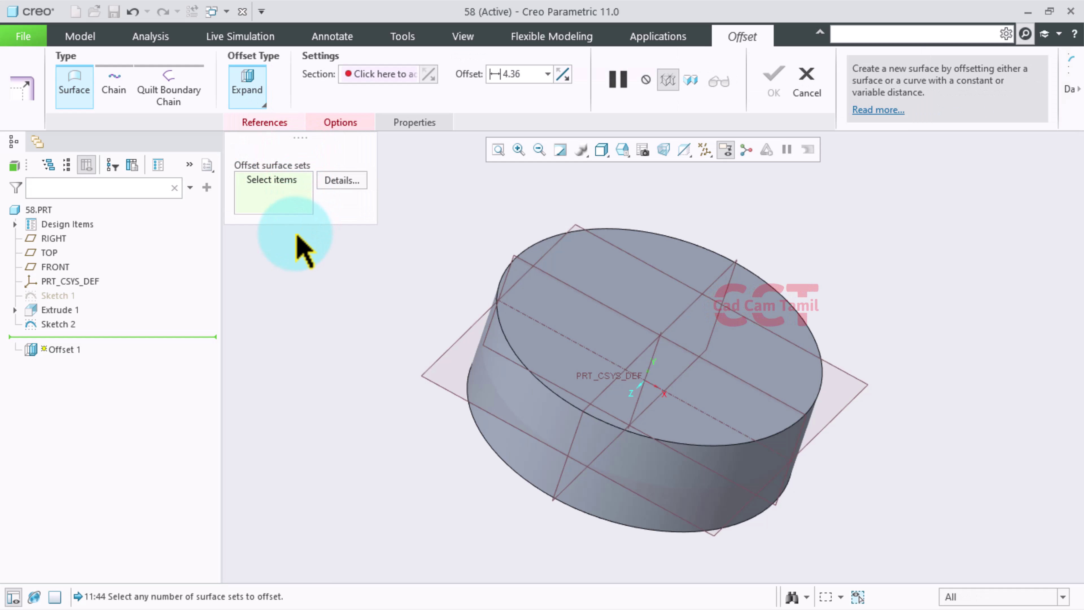
pyautogui.click(286, 185)
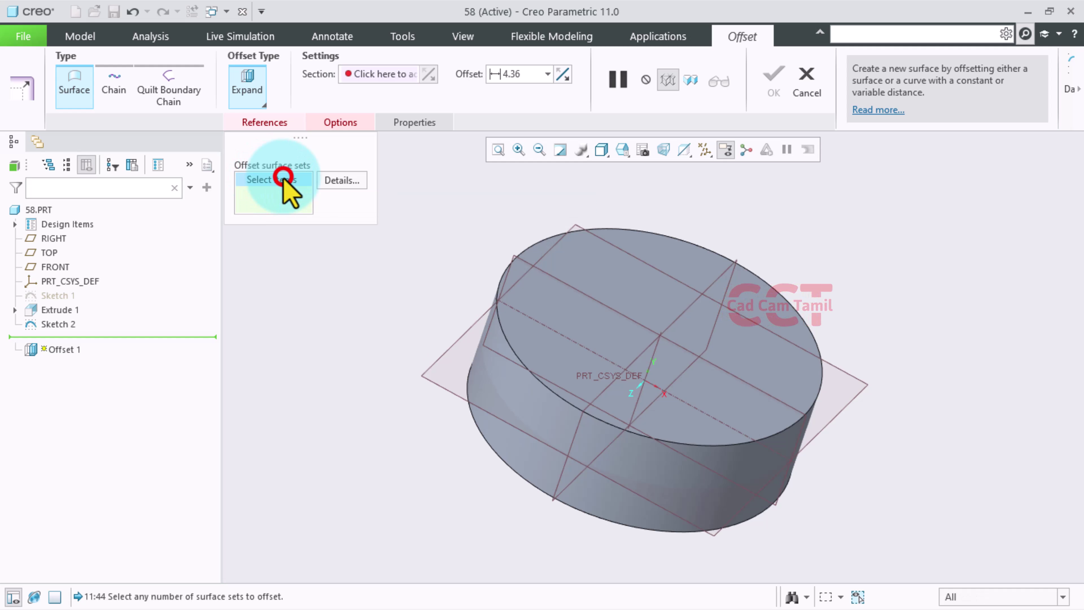
pyautogui.click(501, 371)
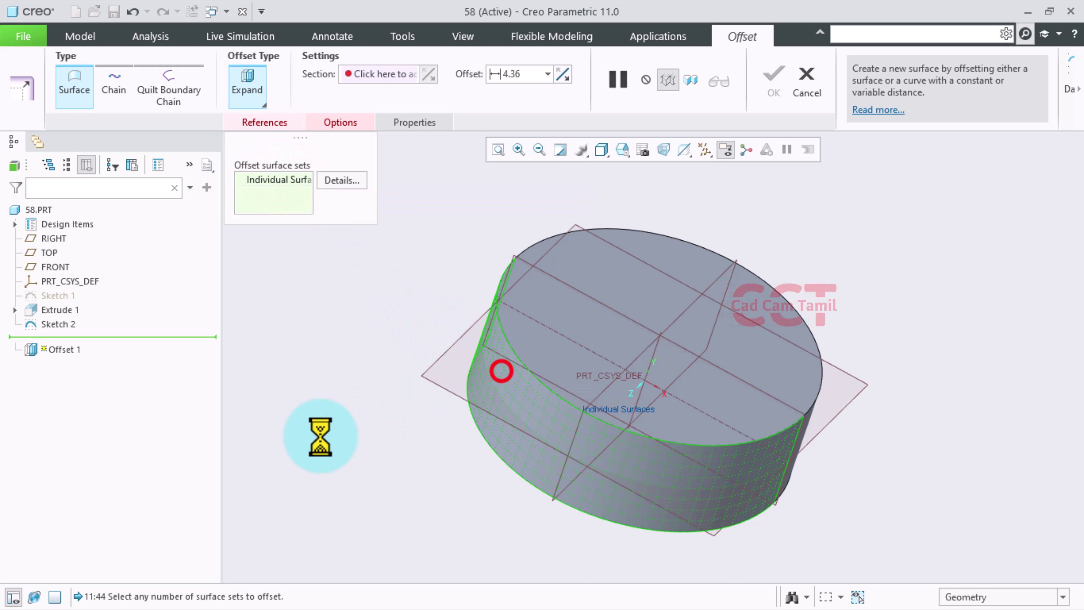
pyautogui.click(323, 122)
pyautogui.click(332, 124)
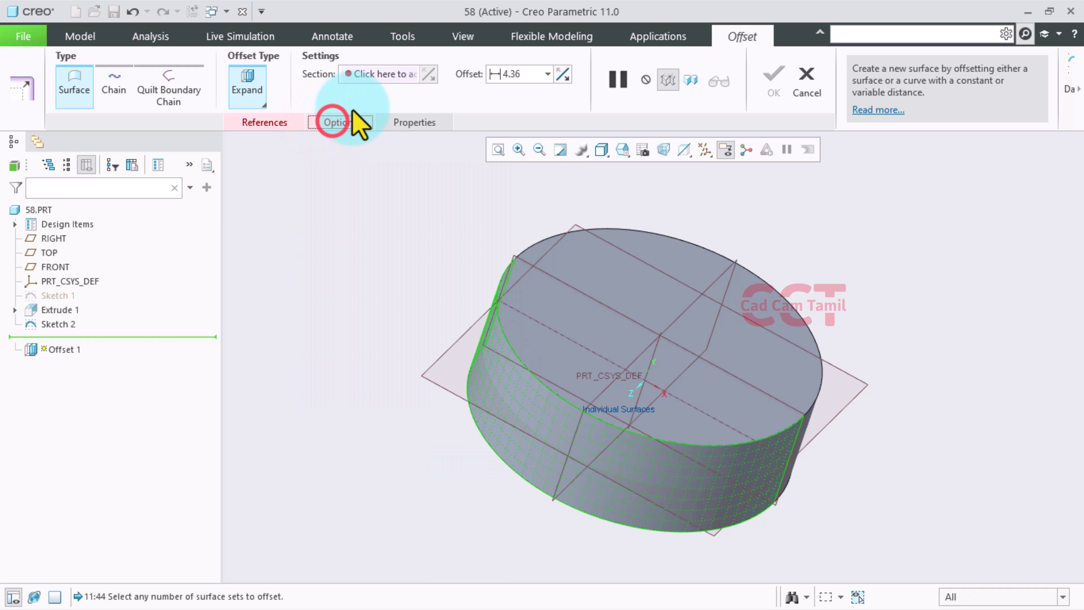
pyautogui.click(360, 76)
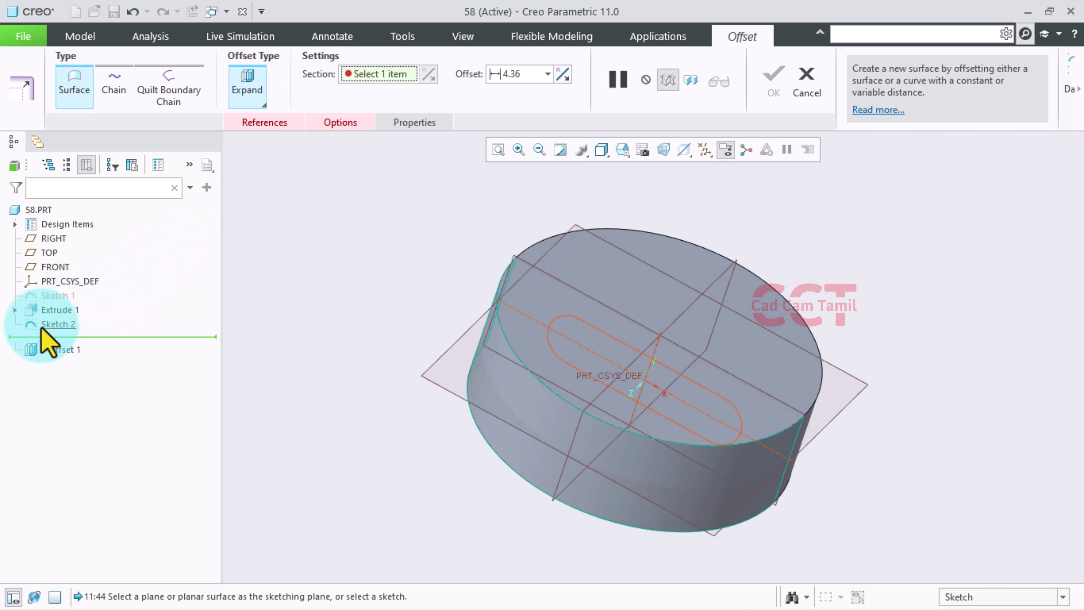
# Use Sketch 2 as the offset section and orbit to check the slot preview.
pyautogui.click(57, 324)
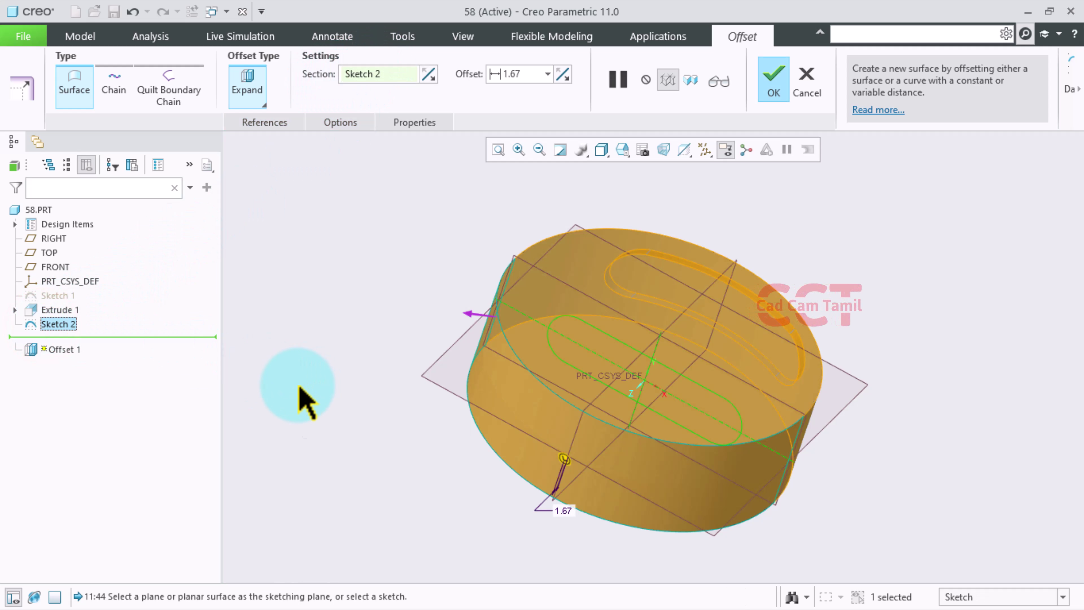
pyautogui.moveTo(788, 330); pyautogui.dragTo(714, 368, button='middle')
pyautogui.scroll(-3, 683, 393)
pyautogui.scroll(2, 835, 315)
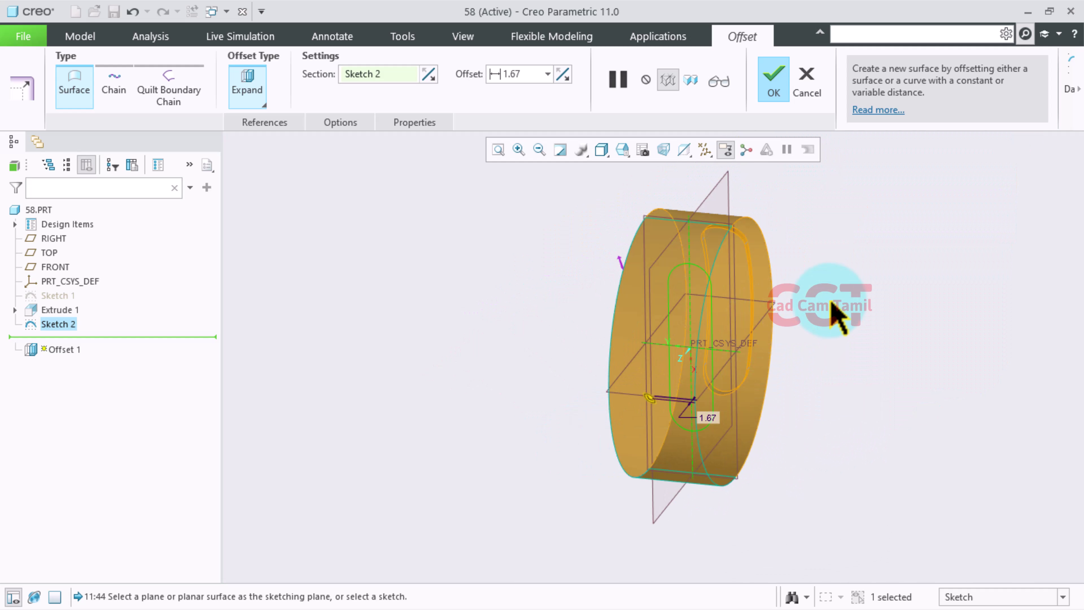
pyautogui.moveTo(835, 315)
pyautogui.mouseDown(button='middle')
pyautogui.moveTo(714, 382)
pyautogui.moveTo(794, 470)
pyautogui.moveTo(721, 459)
pyautogui.moveTo(915, 218)
pyautogui.mouseUp(button='middle')
pyautogui.scroll(2, 771, 346)
pyautogui.scroll(2, 764, 332)
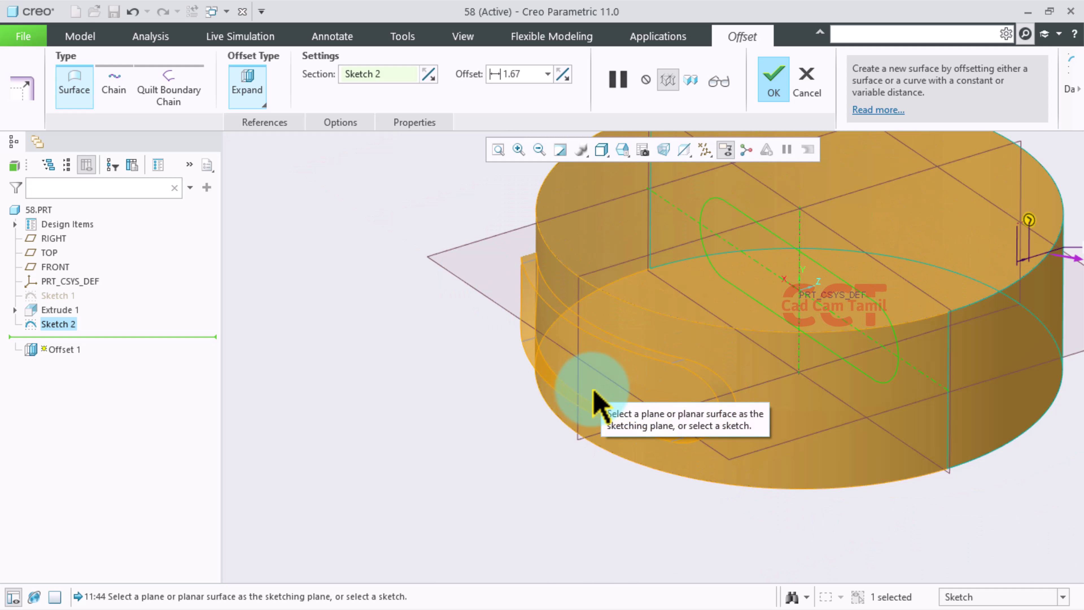
pyautogui.scroll(-3, 405, 384)
pyautogui.scroll(-2, 427, 376)
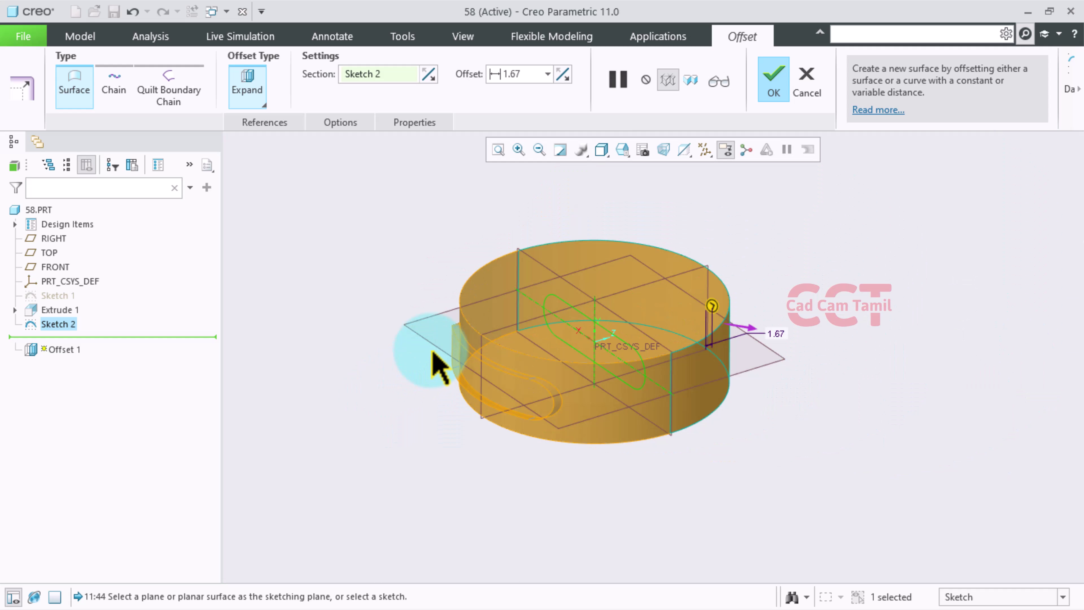
# Set the offset distance to 6.00 and flip it so the slot recesses inward.
pyautogui.doubleClick(516, 74)
pyautogui.write('5')
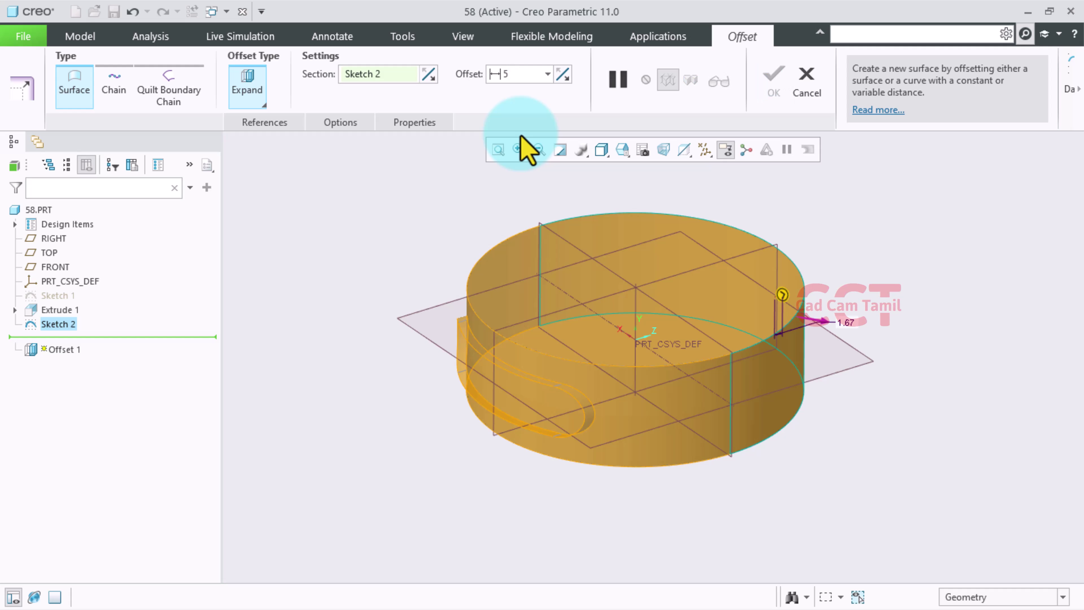
pyautogui.click(565, 77)
pyautogui.click(565, 77)
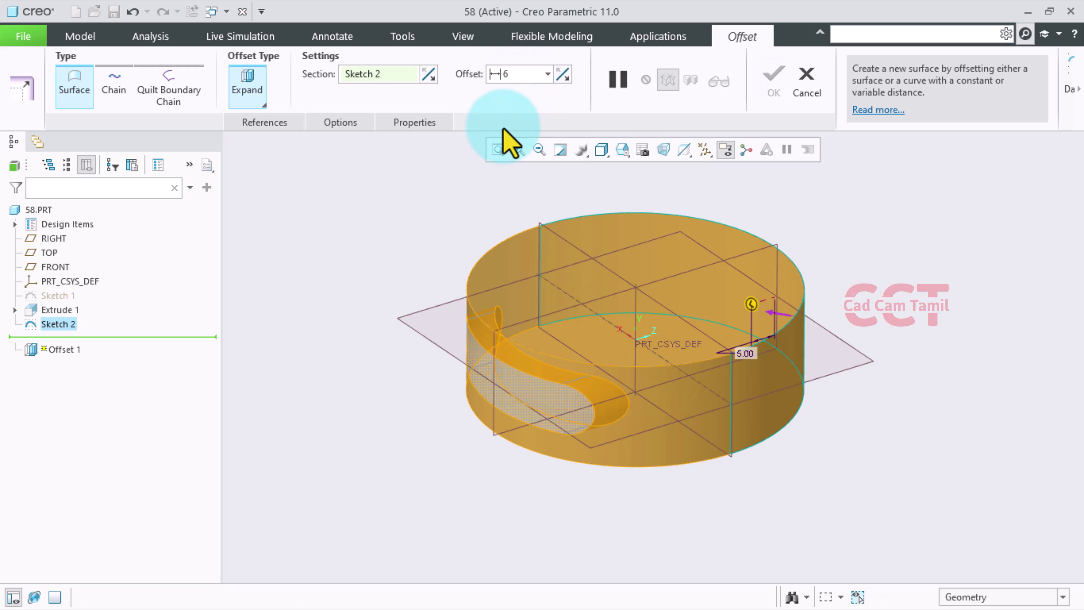
pyautogui.click(458, 204)
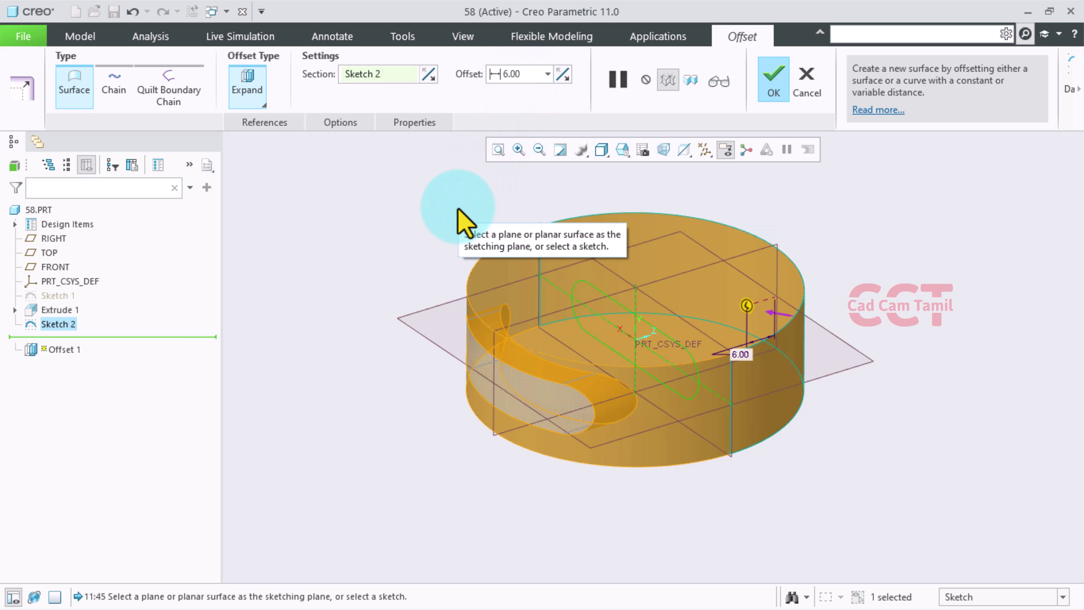
# Finish Offset 1 with its 6.00 recessed slot and select the cylinder's top face.
pyautogui.click(774, 79)
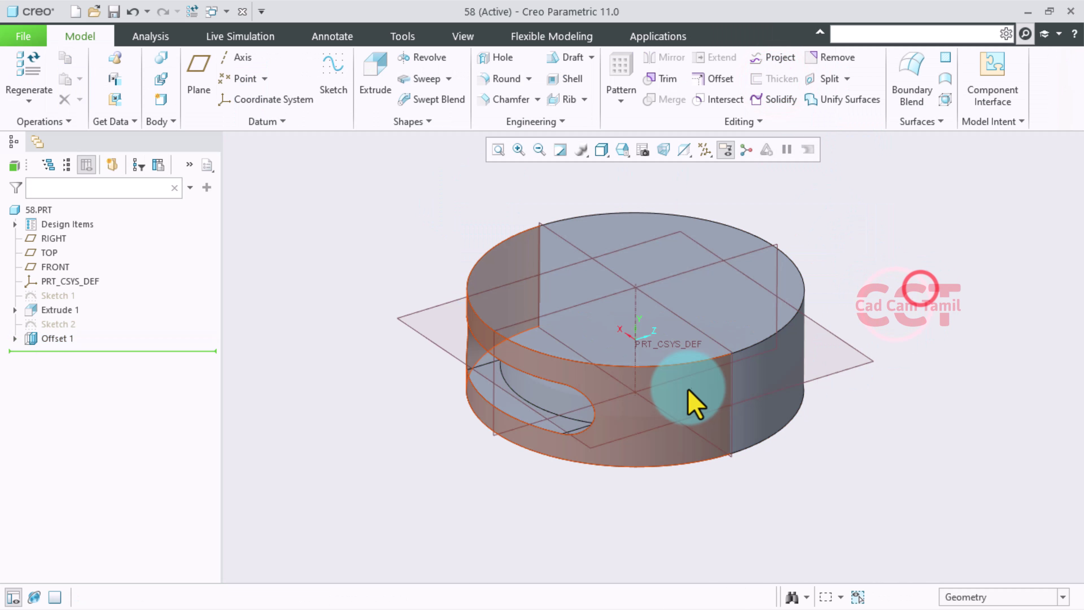
pyautogui.moveTo(690, 399); pyautogui.dragTo(702, 368, button='middle')
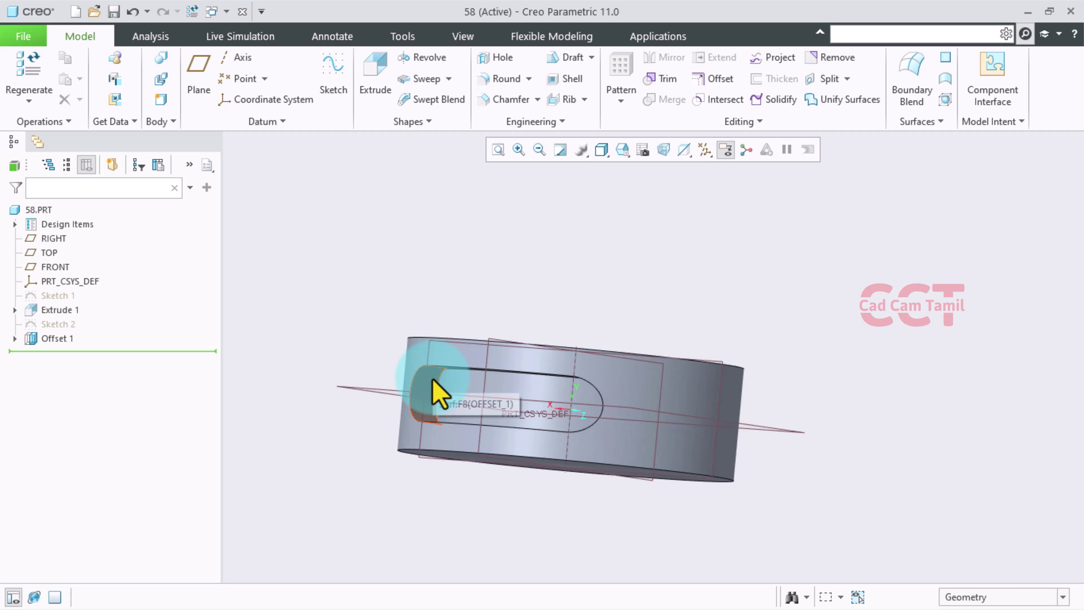
pyautogui.moveTo(574, 387)
pyautogui.mouseDown(button='middle')
pyautogui.moveTo(579, 401)
pyautogui.moveTo(604, 376)
pyautogui.moveTo(574, 399)
pyautogui.mouseUp(button='middle')
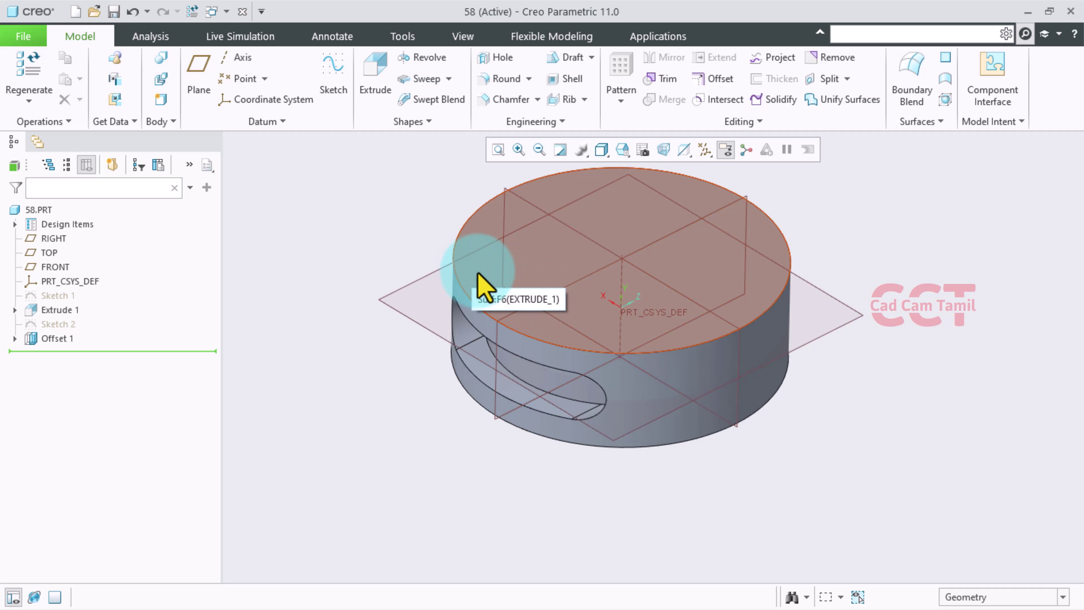
pyautogui.click(482, 284)
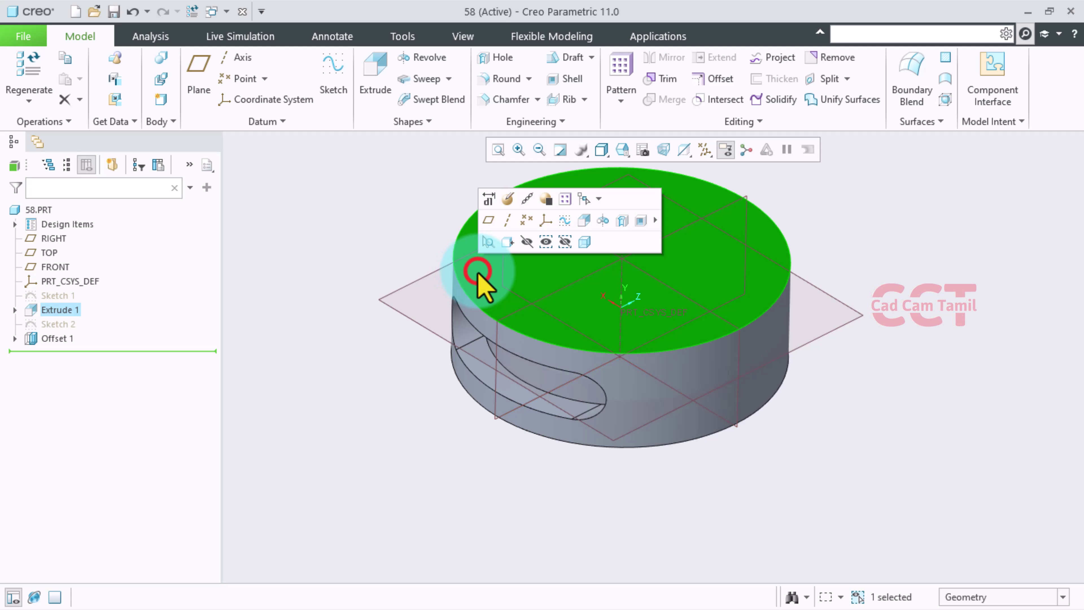
# Sketch a Ø50 circle centred at the origin on the top face.
pyautogui.click(570, 221)
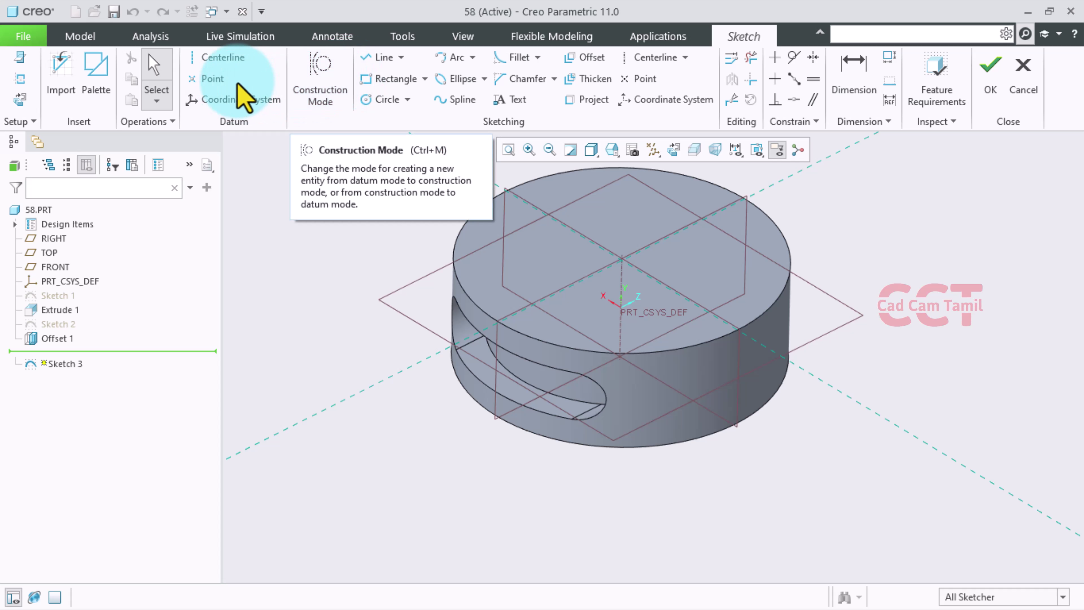
pyautogui.click(382, 99)
pyautogui.scroll(-2, 554, 288)
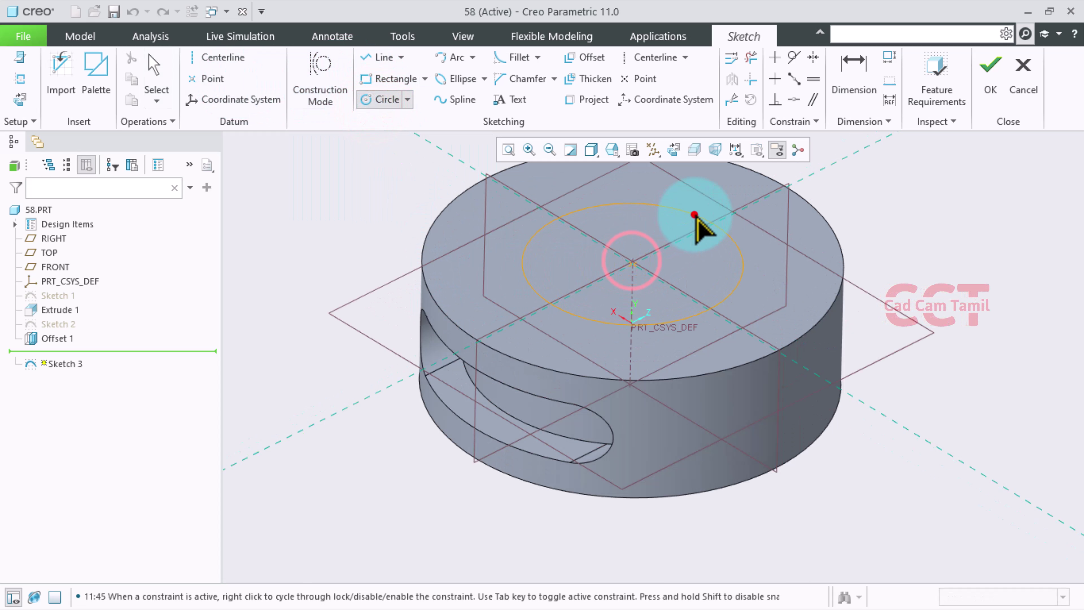
pyautogui.click(695, 215)
pyautogui.middleClick(896, 261)
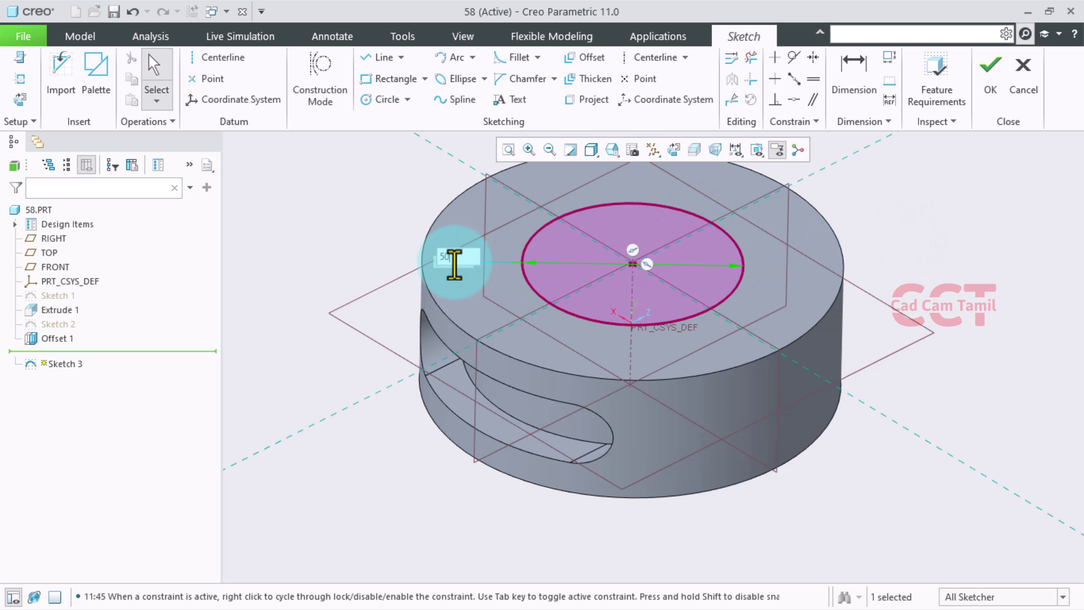
pyautogui.press('Return')
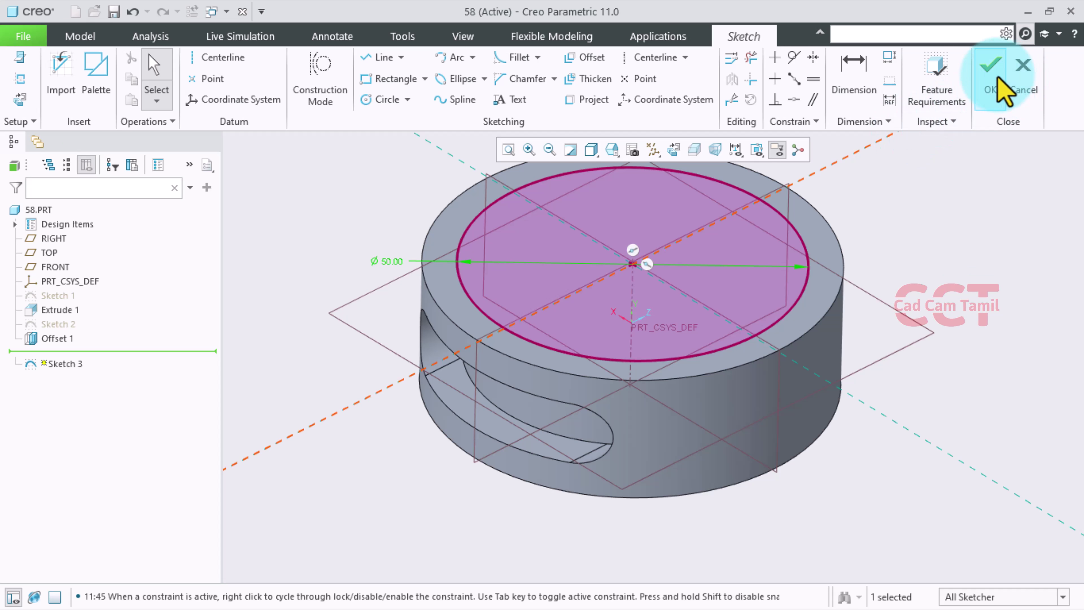
pyautogui.click(991, 77)
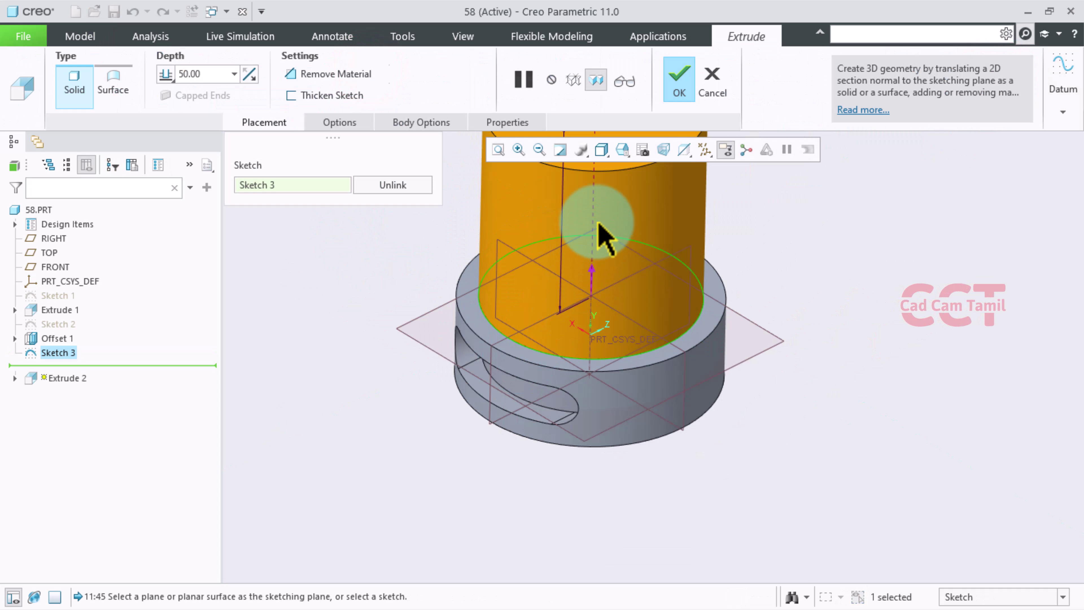
# Make Extrude 2 a downward cut, boring the Ø50 hole through the cylinder.
pyautogui.click(303, 73)
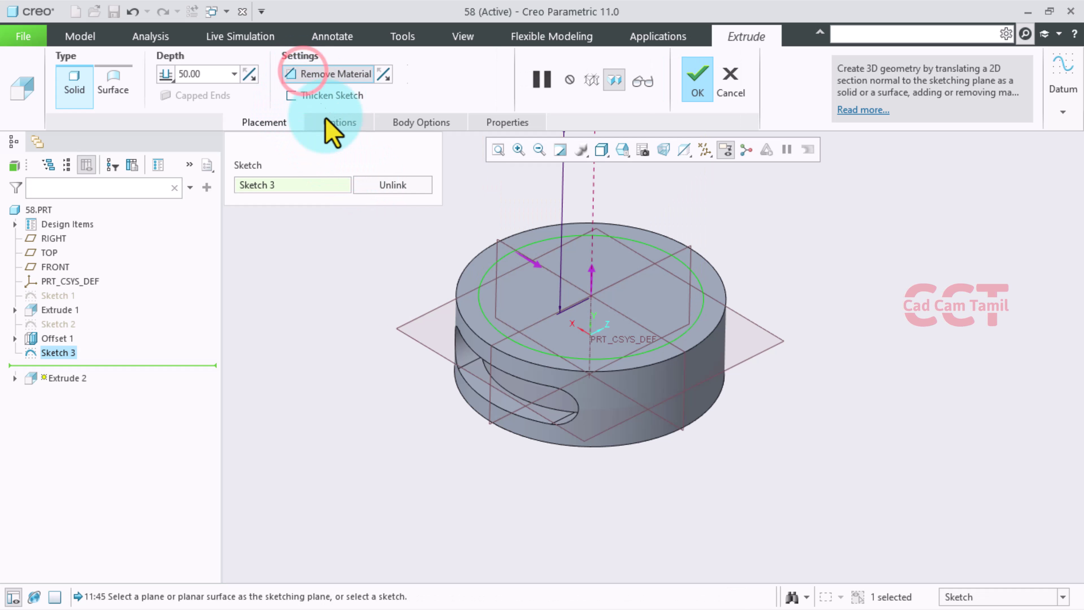
pyautogui.click(589, 277)
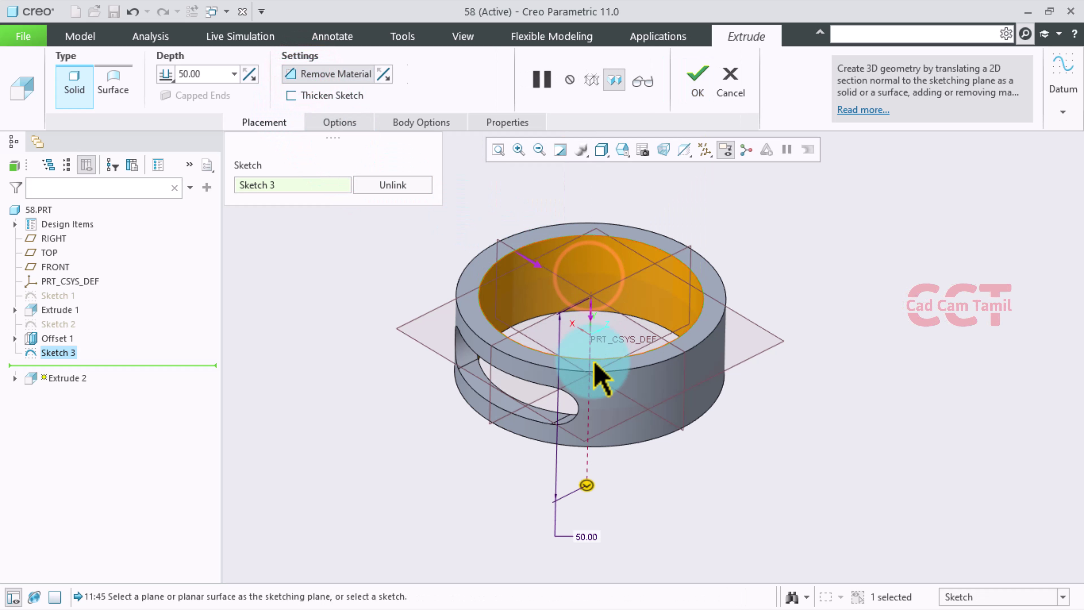
pyautogui.click(697, 77)
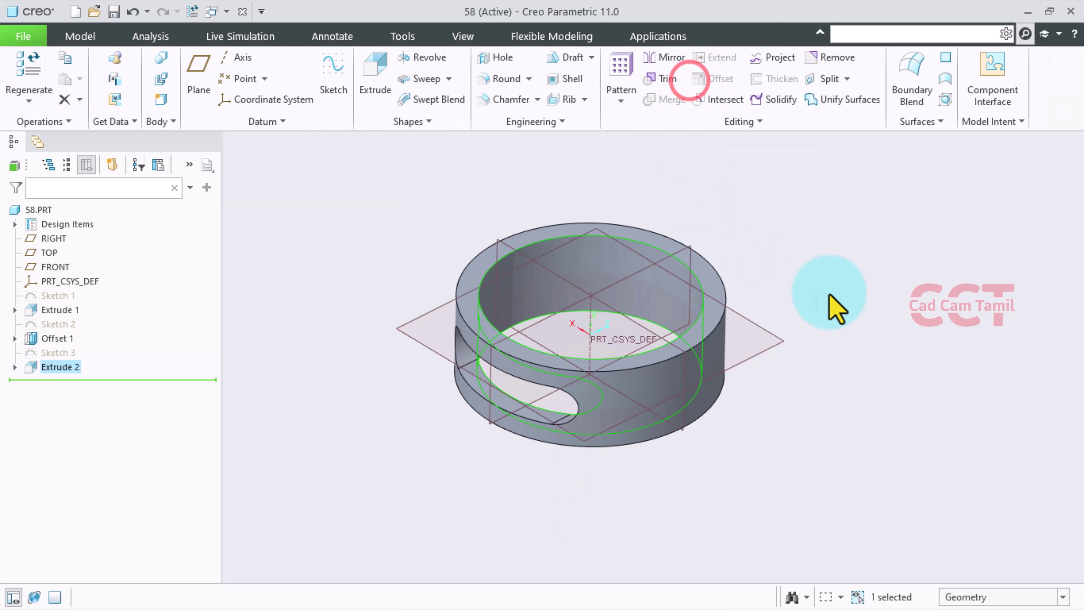
pyautogui.click(837, 294)
# Orbit the ring to look inside and select the FRONT datum plane.
pyautogui.moveTo(664, 387)
pyautogui.mouseDown(button='middle')
pyautogui.moveTo(666, 346)
pyautogui.moveTo(717, 348)
pyautogui.moveTo(634, 371)
pyautogui.moveTo(635, 392)
pyautogui.mouseUp(button='middle')
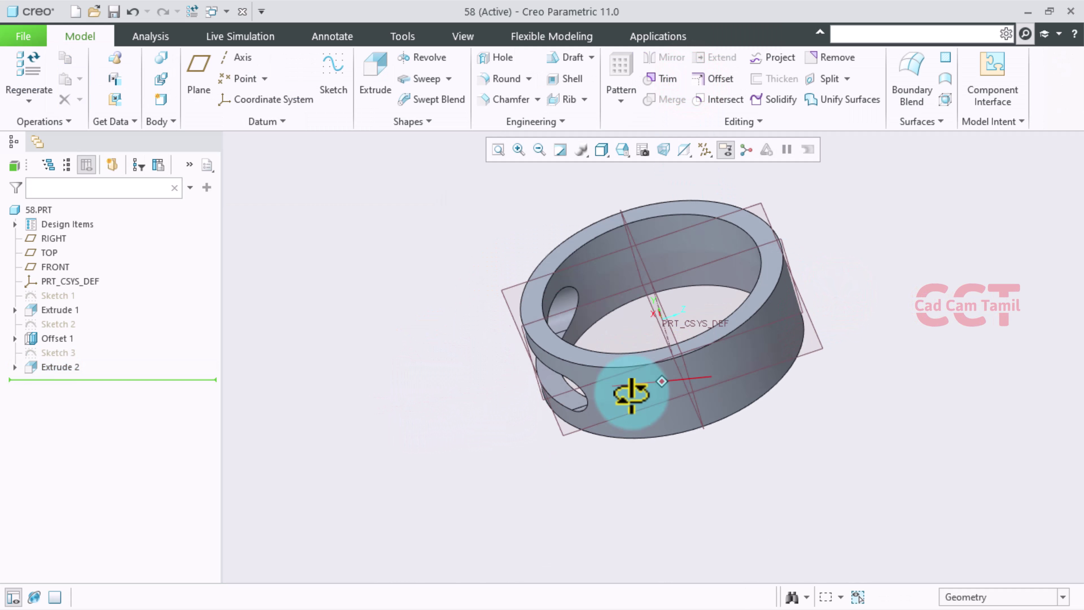
pyautogui.moveTo(588, 429)
pyautogui.mouseDown(button='middle')
pyautogui.moveTo(634, 354)
pyautogui.moveTo(612, 353)
pyautogui.mouseUp(button='middle')
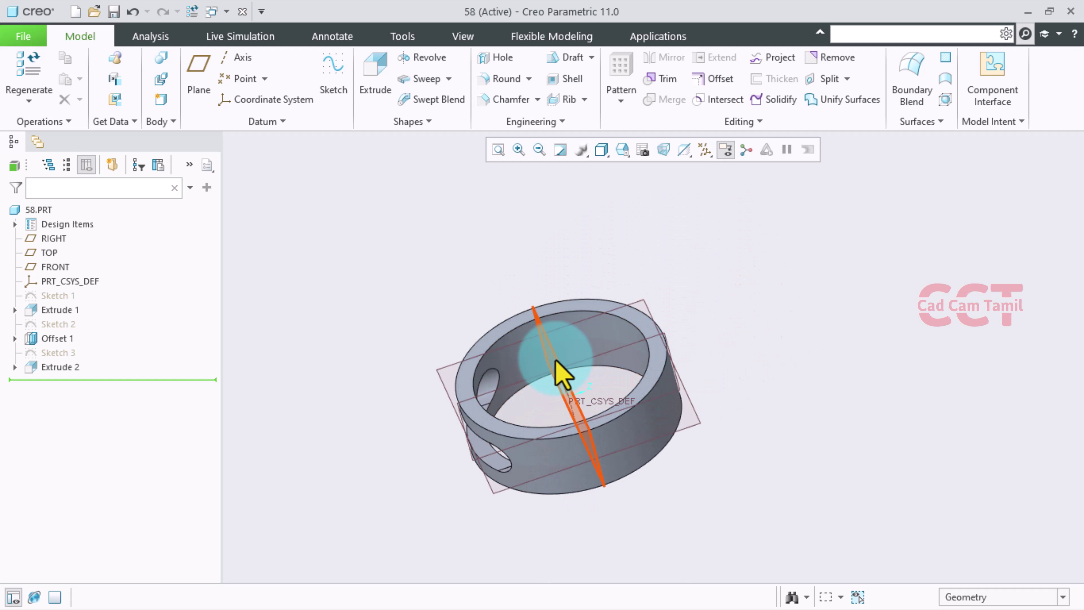
pyautogui.scroll(-5, 492, 387)
pyautogui.moveTo(544, 383)
pyautogui.mouseDown(button='middle')
pyautogui.moveTo(529, 341)
pyautogui.moveTo(629, 315)
pyautogui.moveTo(573, 327)
pyautogui.moveTo(538, 380)
pyautogui.moveTo(574, 380)
pyautogui.moveTo(523, 380)
pyautogui.moveTo(581, 358)
pyautogui.moveTo(774, 382)
pyautogui.moveTo(593, 328)
pyautogui.mouseUp(button='middle')
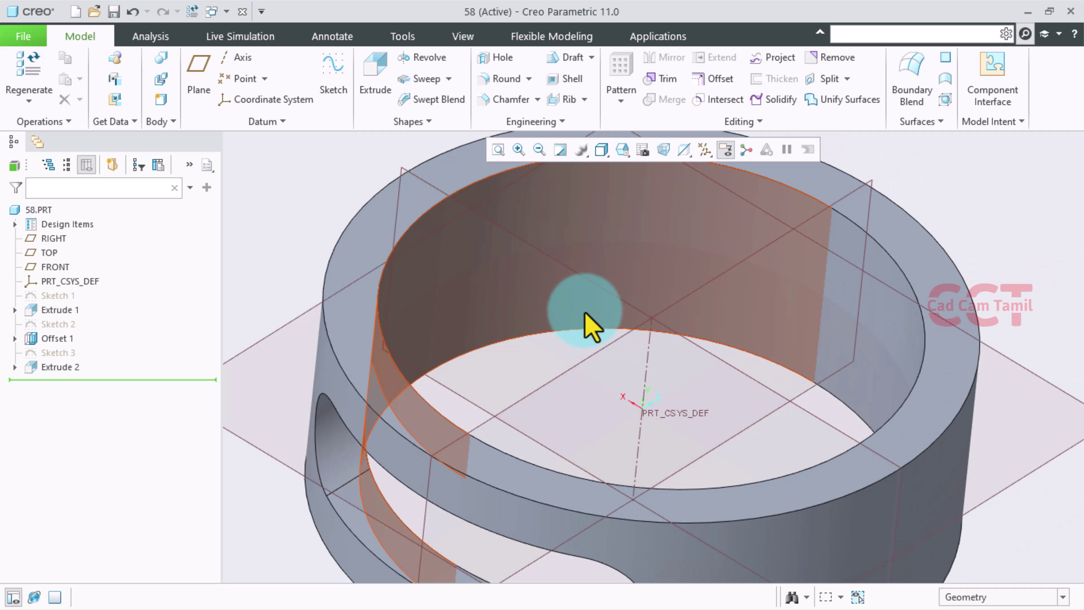
pyautogui.click(597, 297)
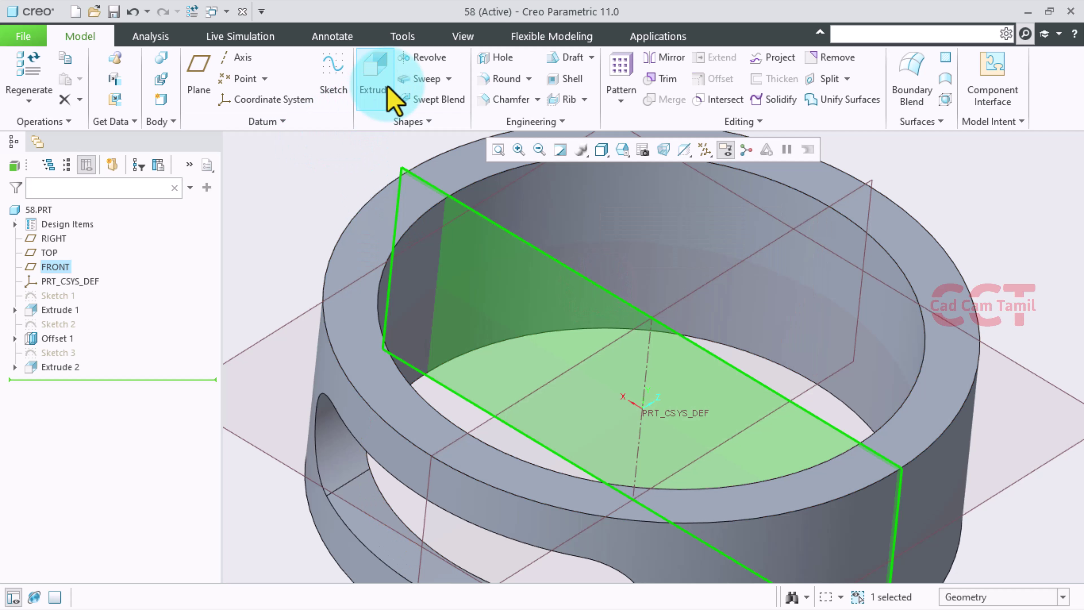
# On the FRONT plane, sketch a narrow vertical rectangle with a circle at its lower end.
pyautogui.click(337, 73)
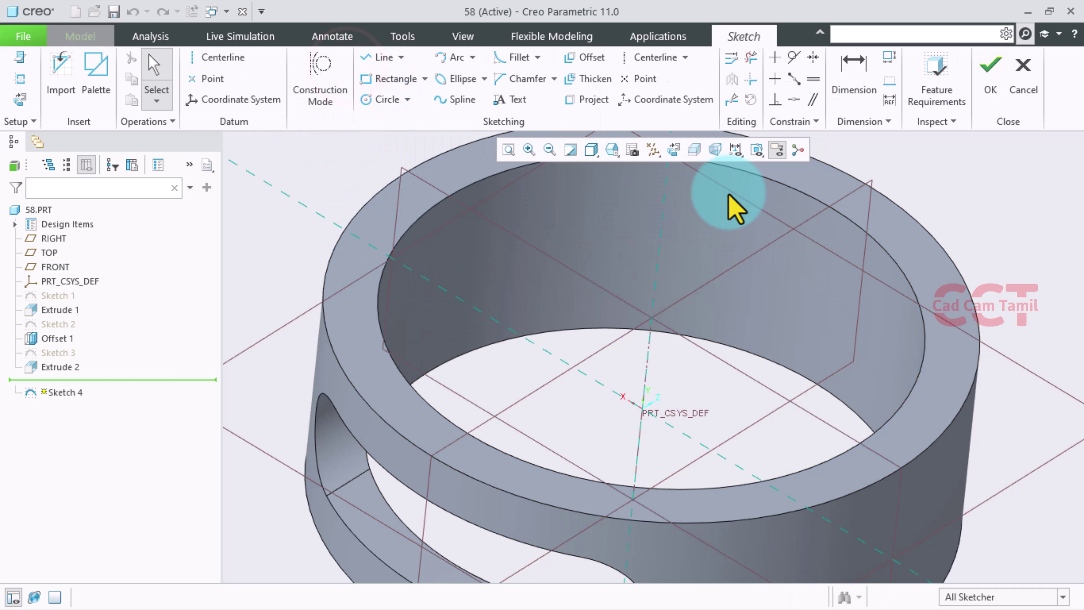
pyautogui.click(673, 149)
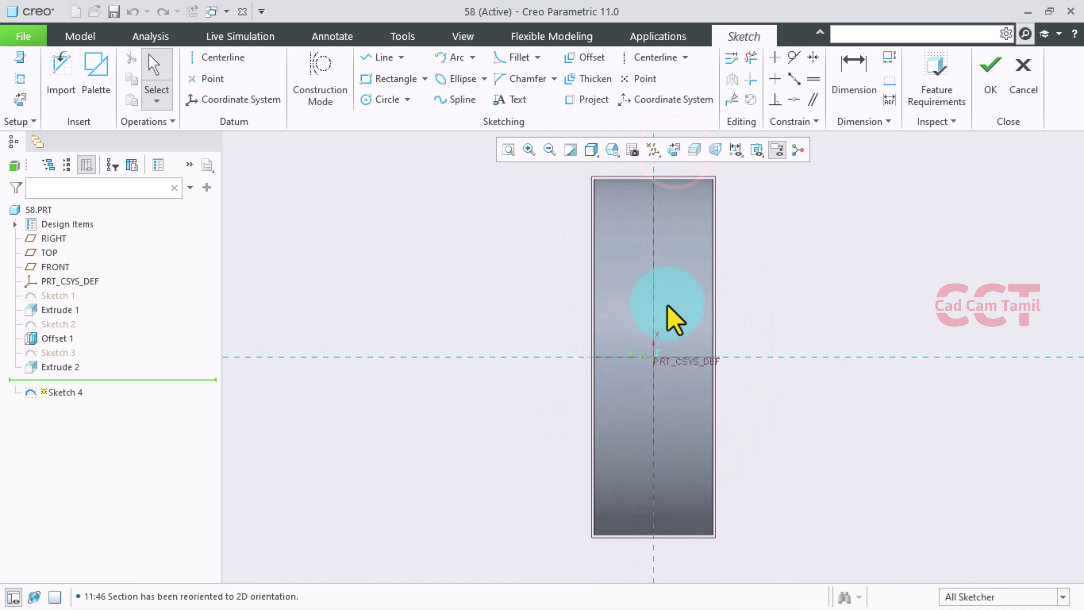
pyautogui.click(376, 81)
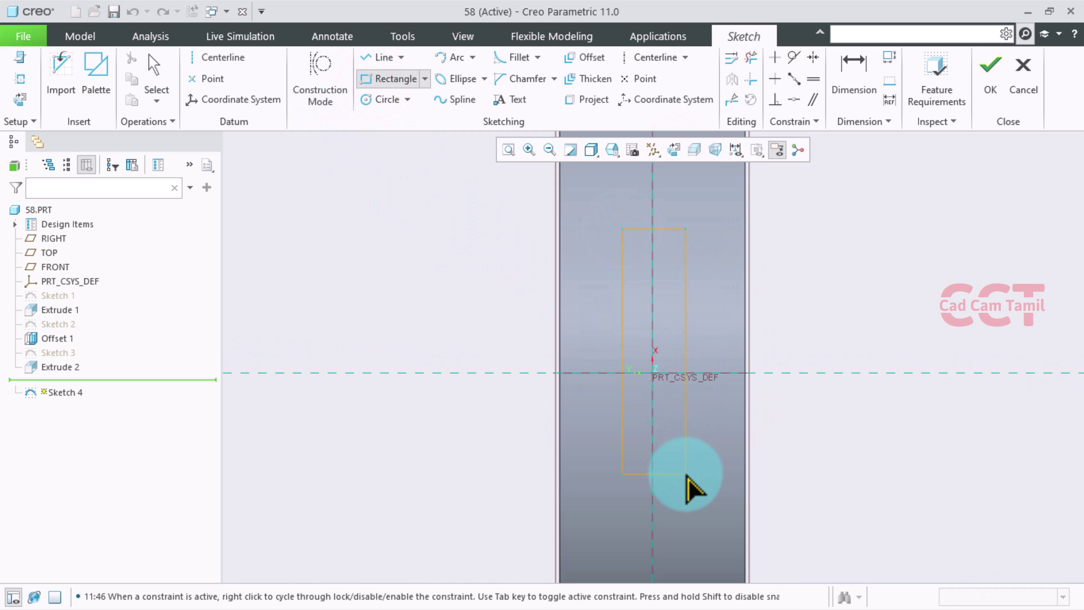
pyautogui.click(382, 99)
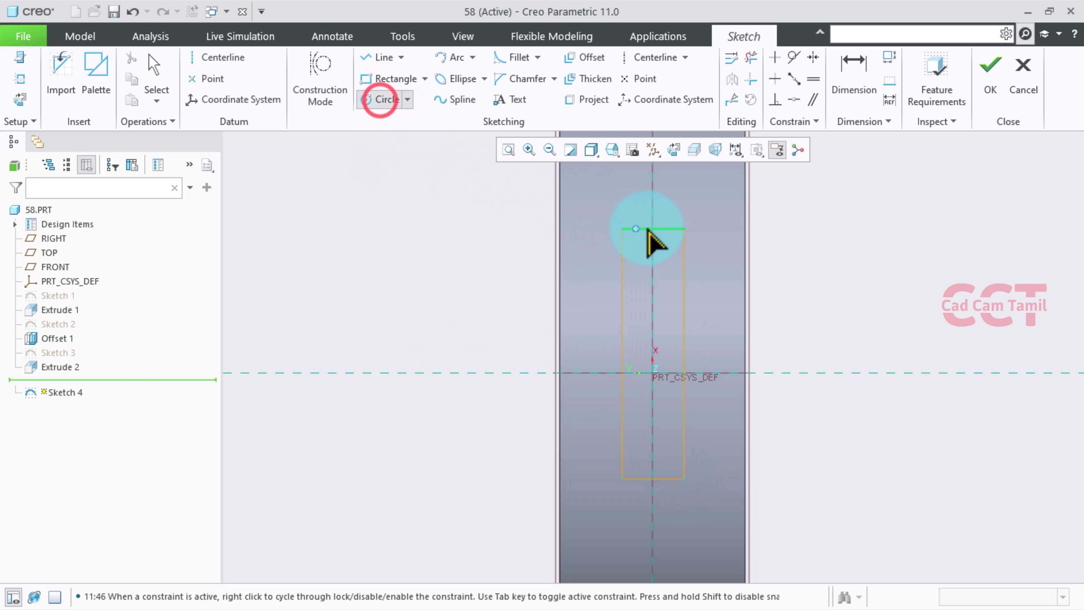
pyautogui.middleClick(684, 231)
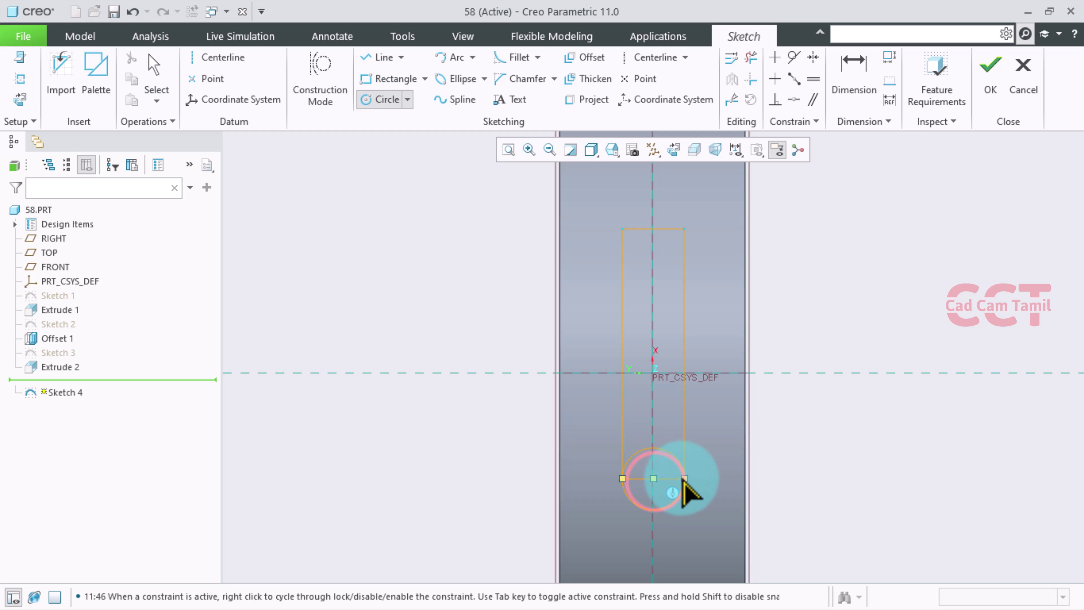
pyautogui.middleClick(683, 479)
# Trim the circle and rectangle into an R3.34 rounded slot end and finish Sketch 4.
pyautogui.click(750, 59)
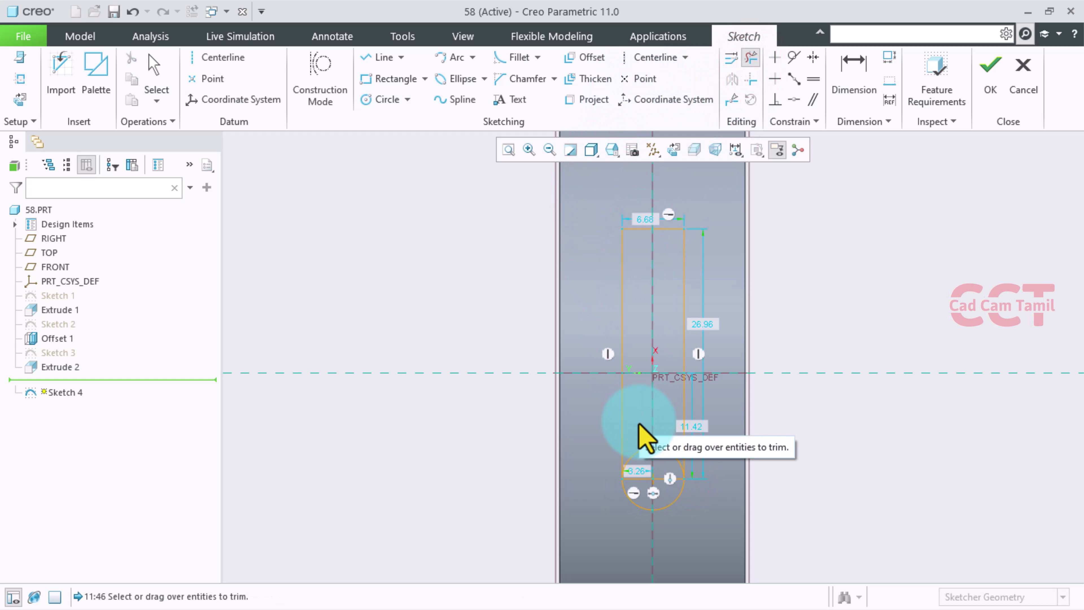
pyautogui.moveTo(638, 423); pyautogui.dragTo(639, 454)
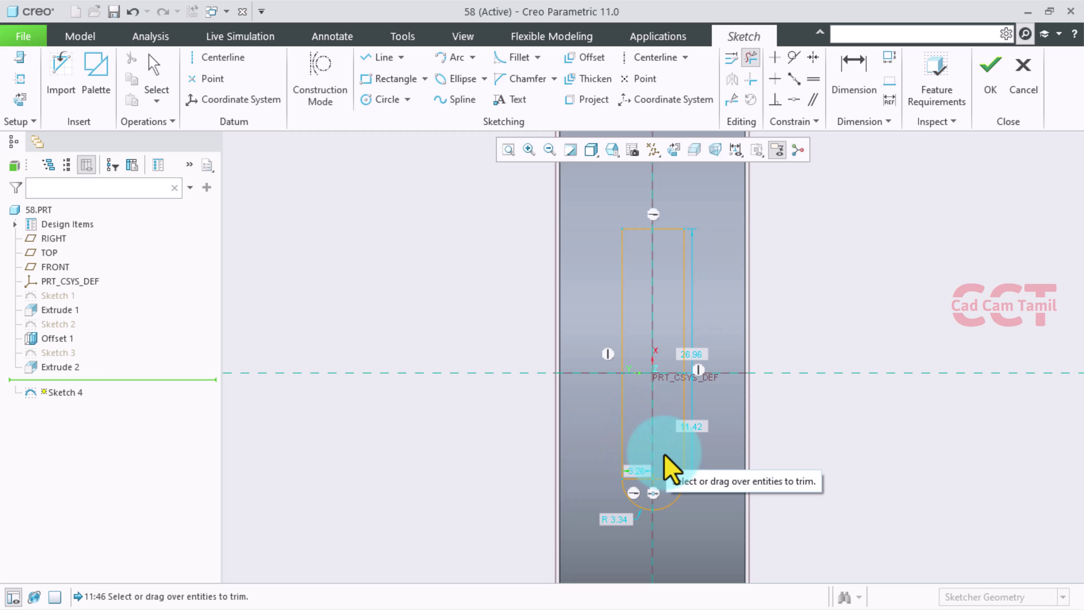
pyautogui.moveTo(662, 482); pyautogui.dragTo(634, 465)
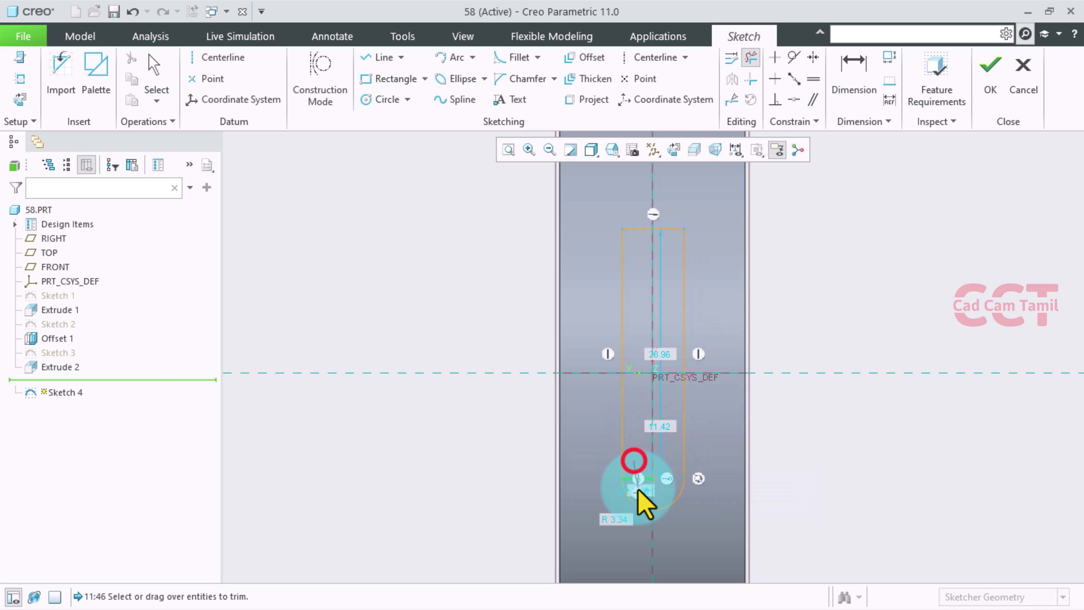
pyautogui.scroll(-3, 653, 239)
pyautogui.scroll(-3, 714, 249)
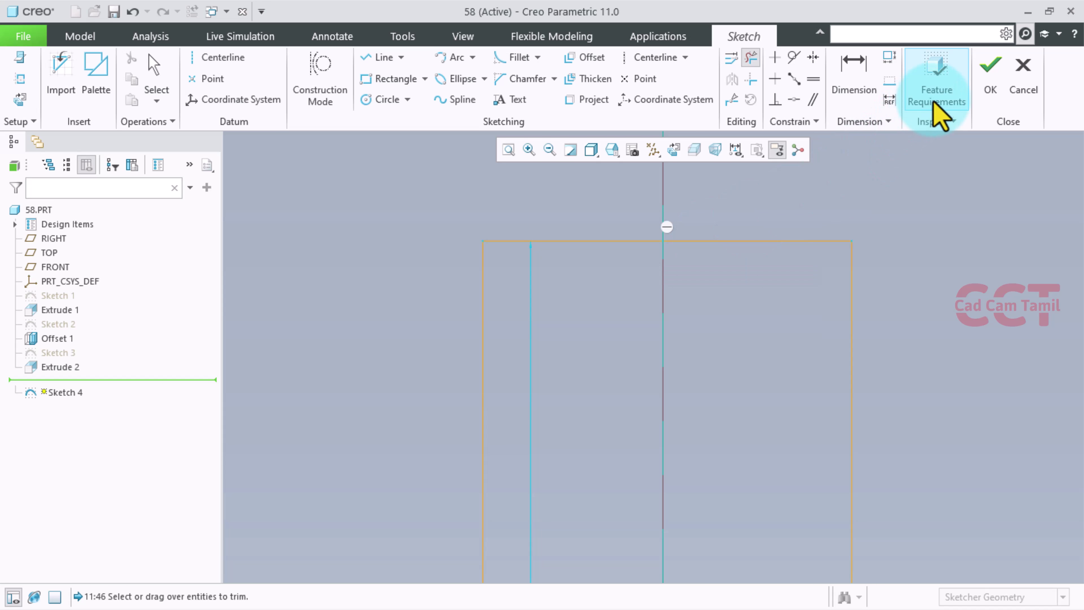
pyautogui.click(990, 74)
# Extrude Sketch 4 34.40 deep as a material-removing cut through the ring wall.
pyautogui.scroll(3, 555, 355)
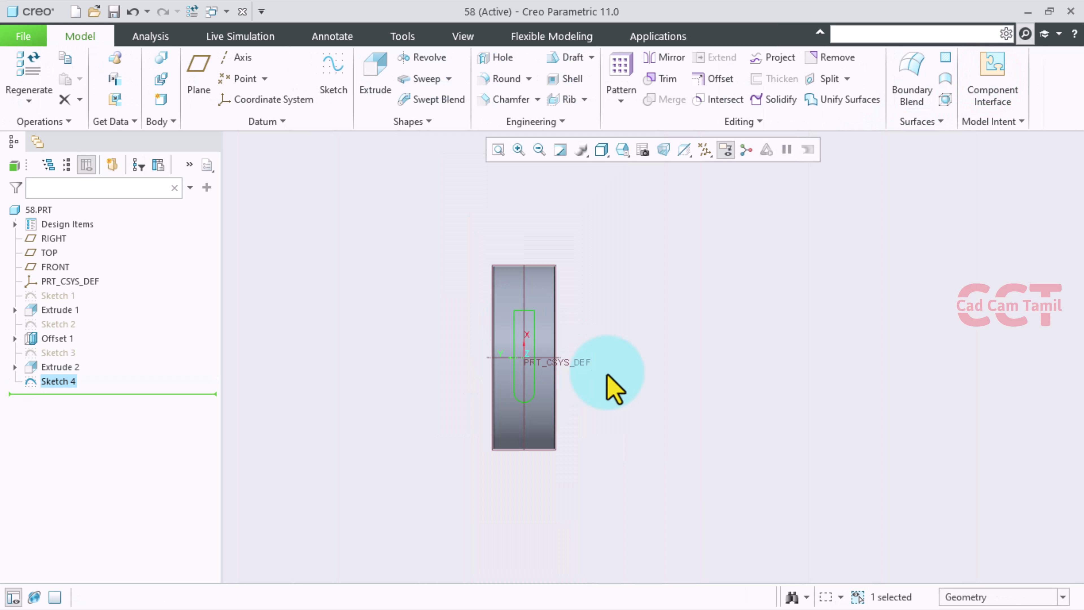
pyautogui.moveTo(618, 387); pyautogui.dragTo(635, 353, button='middle')
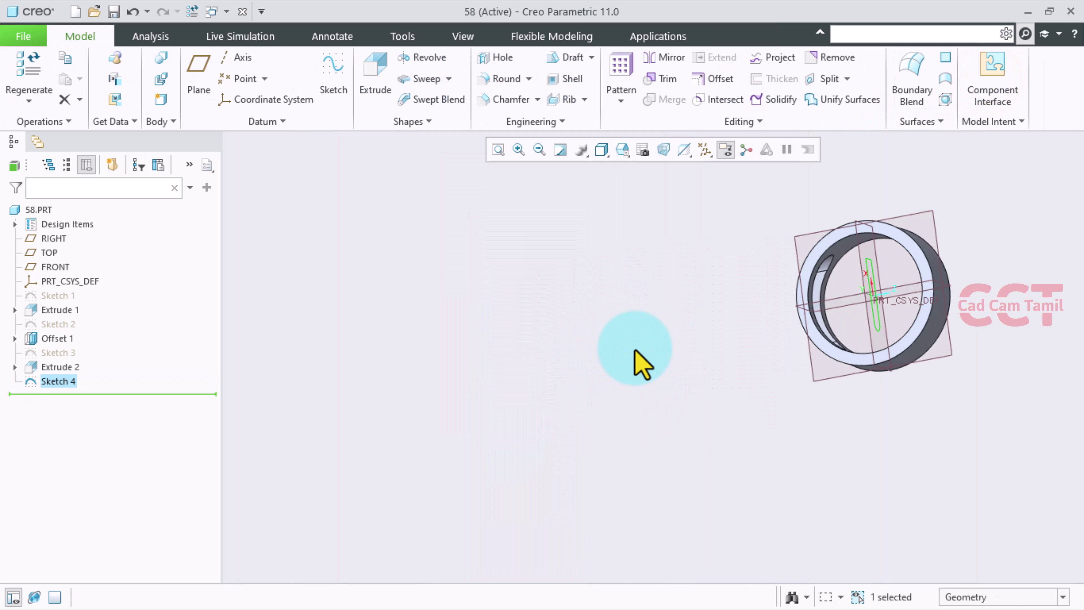
pyautogui.hotkey('ctrl', 'd')
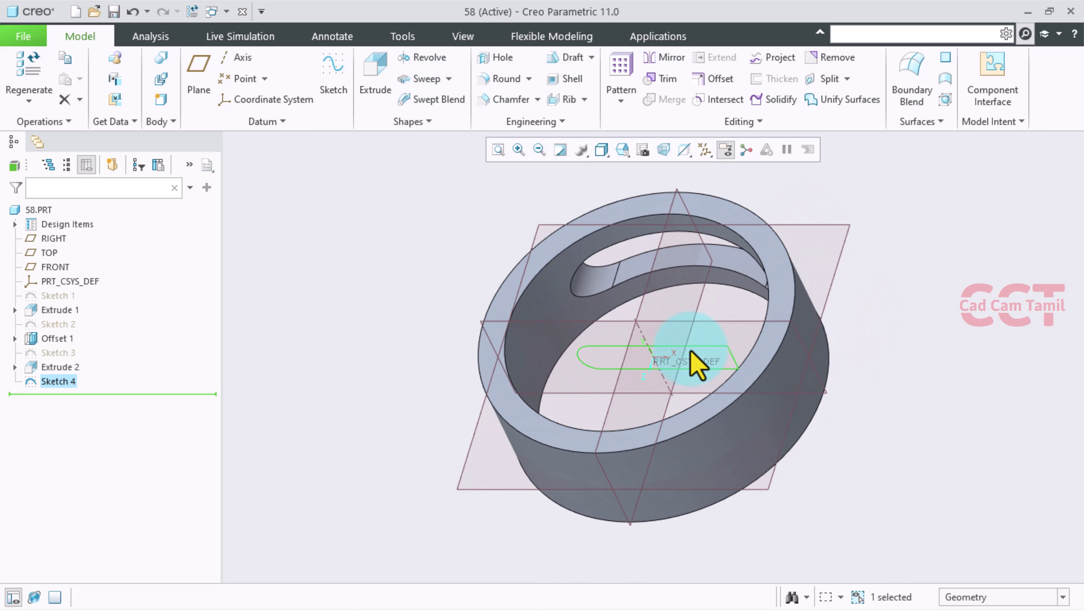
pyautogui.click(596, 349)
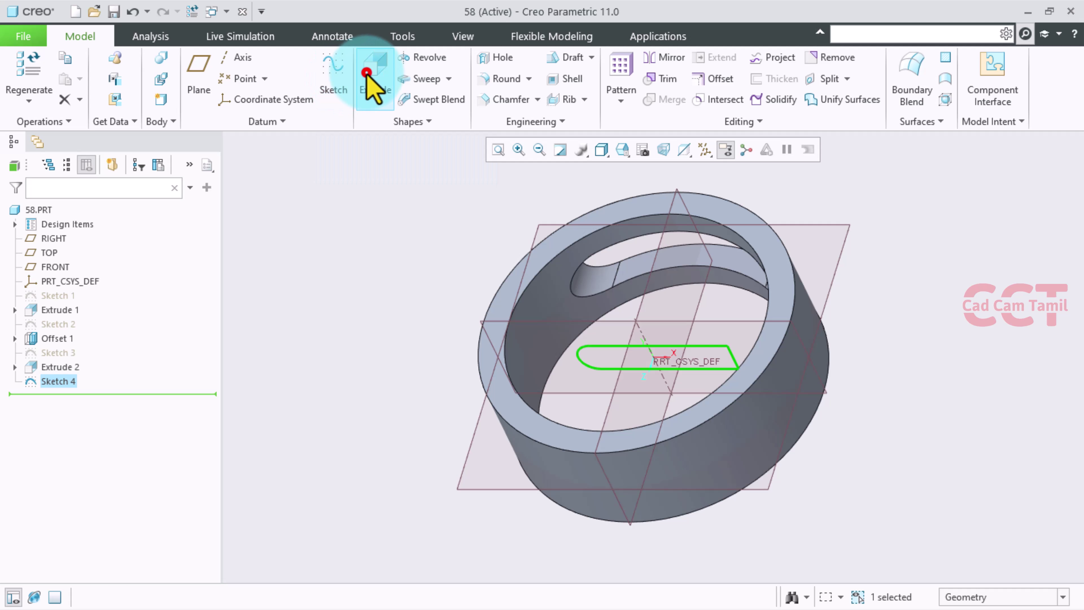
pyautogui.click(371, 81)
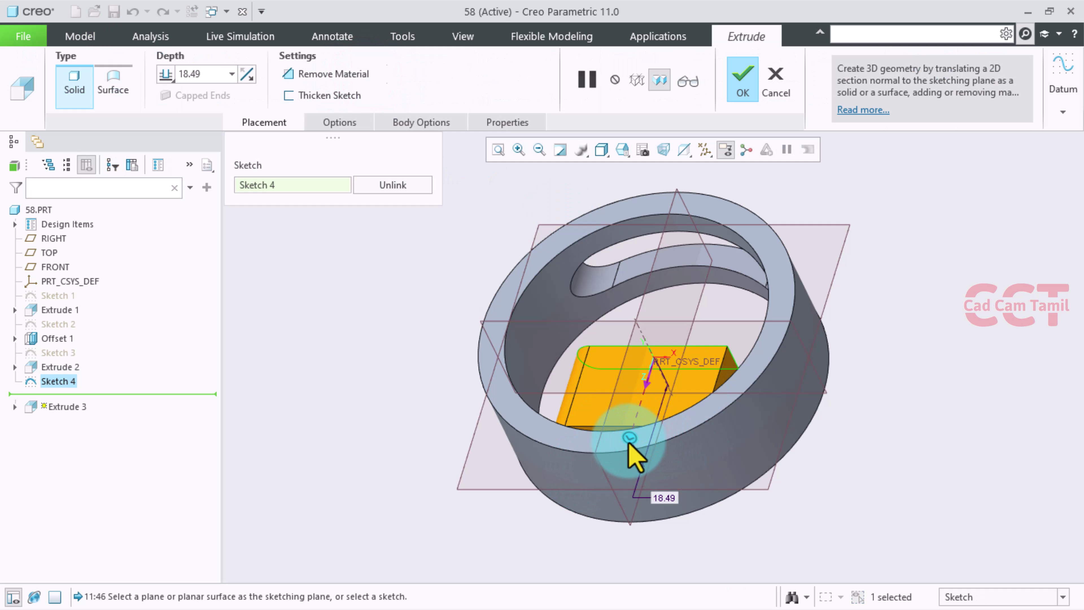
pyautogui.moveTo(629, 439); pyautogui.dragTo(601, 512)
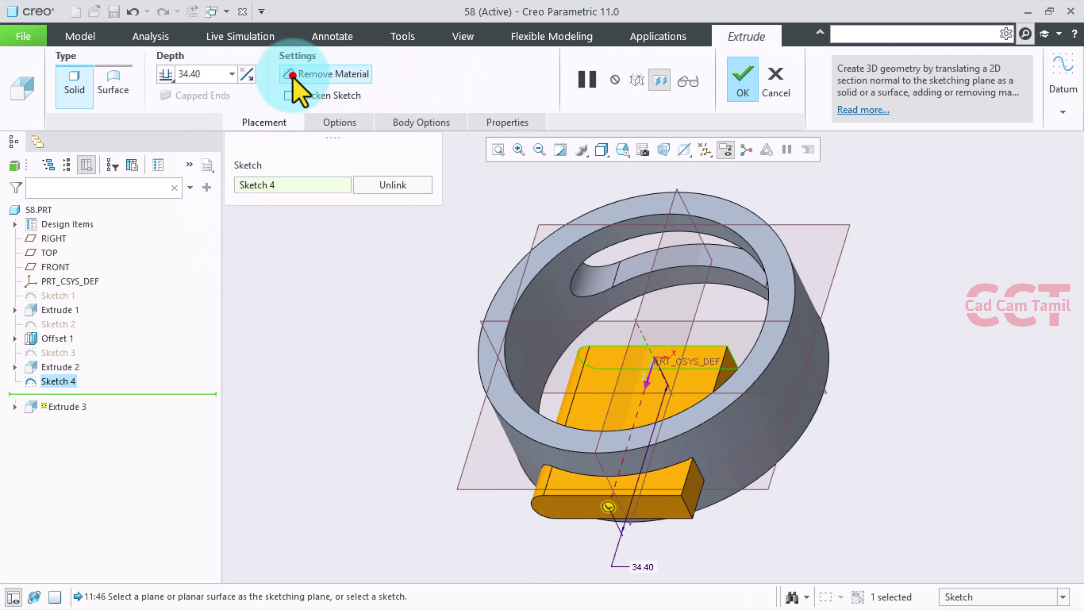
pyautogui.middleClick(581, 399)
pyautogui.moveTo(581, 399)
pyautogui.mouseDown(button='middle')
pyautogui.moveTo(561, 399)
pyautogui.moveTo(561, 383)
pyautogui.moveTo(547, 386)
pyautogui.moveTo(576, 375)
pyautogui.moveTo(569, 356)
pyautogui.moveTo(497, 460)
pyautogui.moveTo(570, 365)
pyautogui.moveTo(634, 225)
pyautogui.moveTo(593, 296)
pyautogui.moveTo(587, 286)
pyautogui.mouseUp(button='middle')
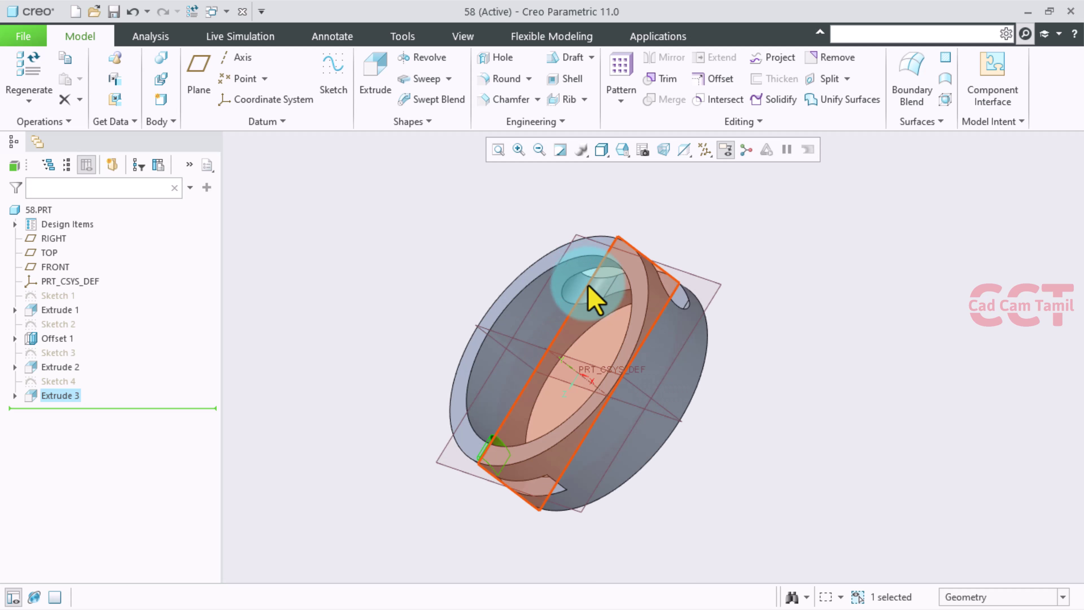
# Orbit the ring to inspect the Offset 1 surface from a new view.
pyautogui.scroll(-5, 591, 299)
pyautogui.click(591, 308)
pyautogui.scroll(5, 568, 376)
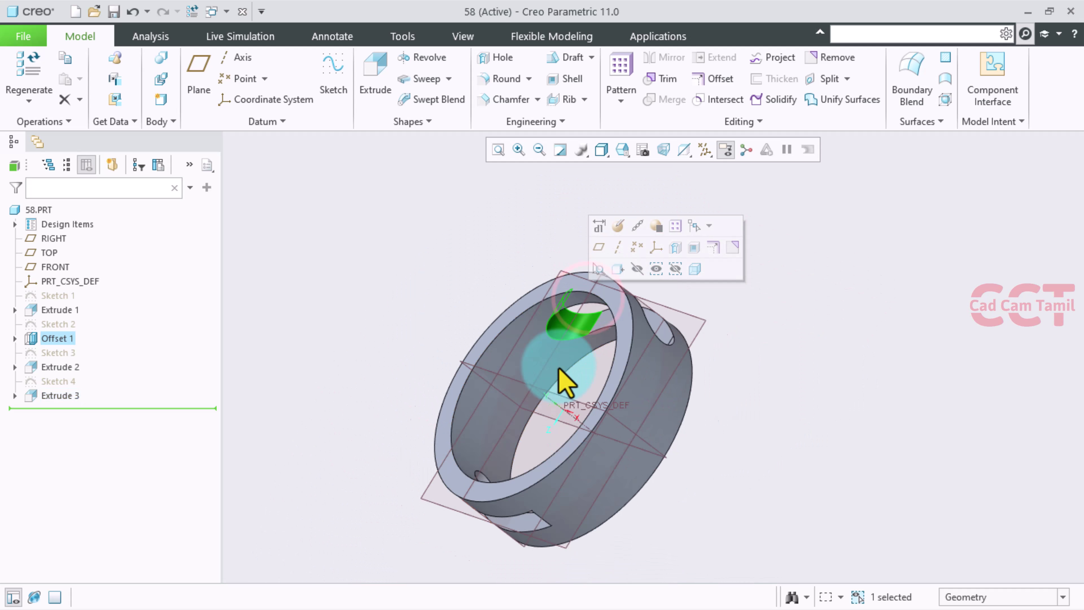
pyautogui.moveTo(565, 383); pyautogui.dragTo(552, 435, button='middle')
pyautogui.scroll(-4, 574, 443)
pyautogui.scroll(-3, 369, 405)
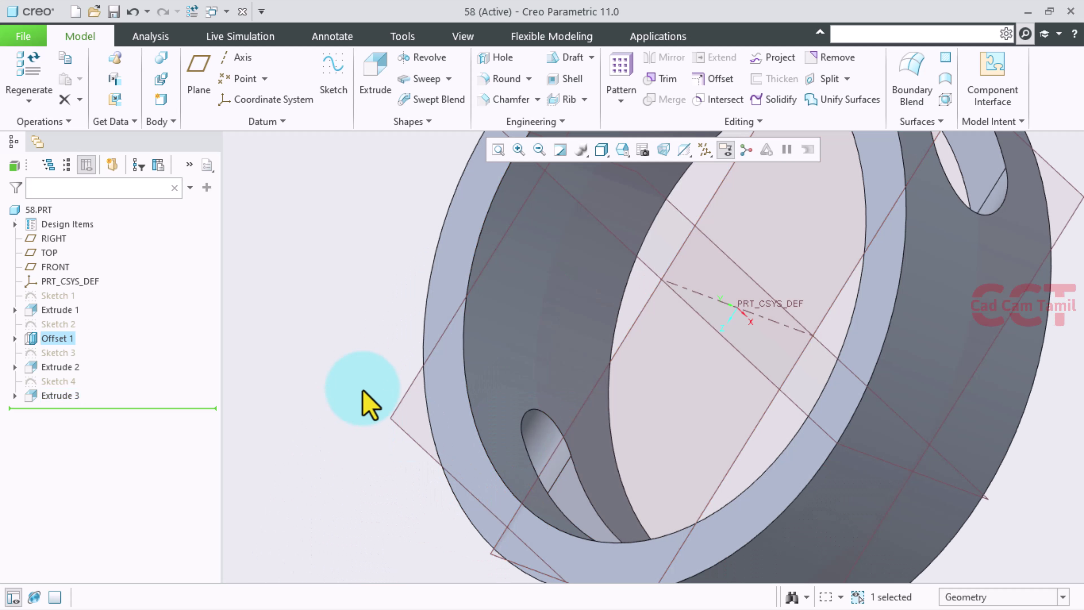
pyautogui.scroll(5, 369, 406)
pyautogui.click(363, 376)
pyautogui.moveTo(362, 375)
pyautogui.mouseDown(button='middle')
pyautogui.moveTo(441, 407)
pyautogui.moveTo(460, 370)
pyautogui.mouseUp(button='middle')
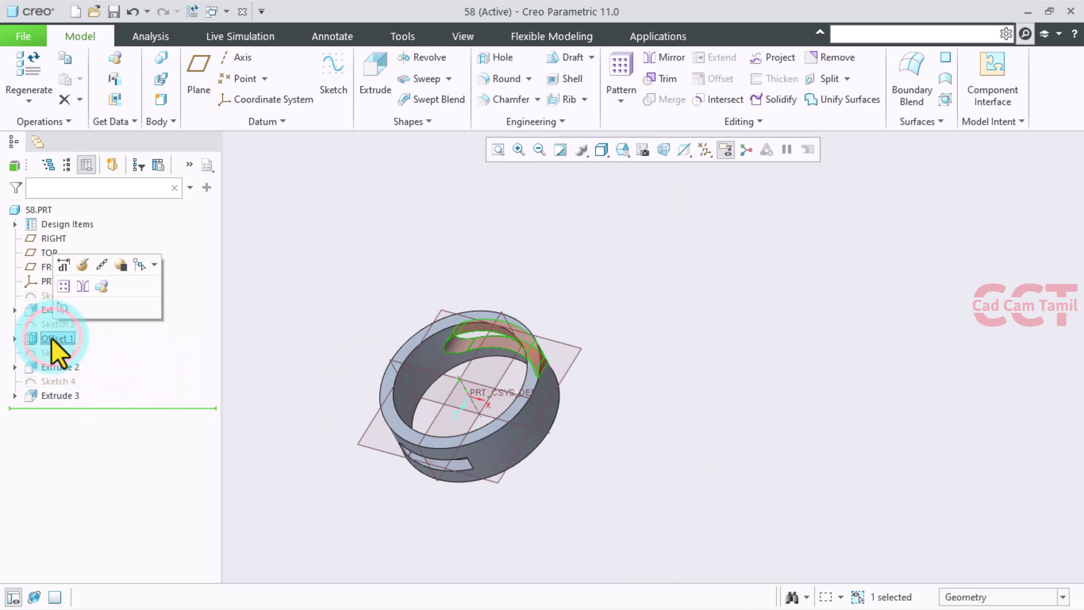
# Edit Offset 1's options to make side surfaces normal to the surface, and apply.
pyautogui.click(89, 268)
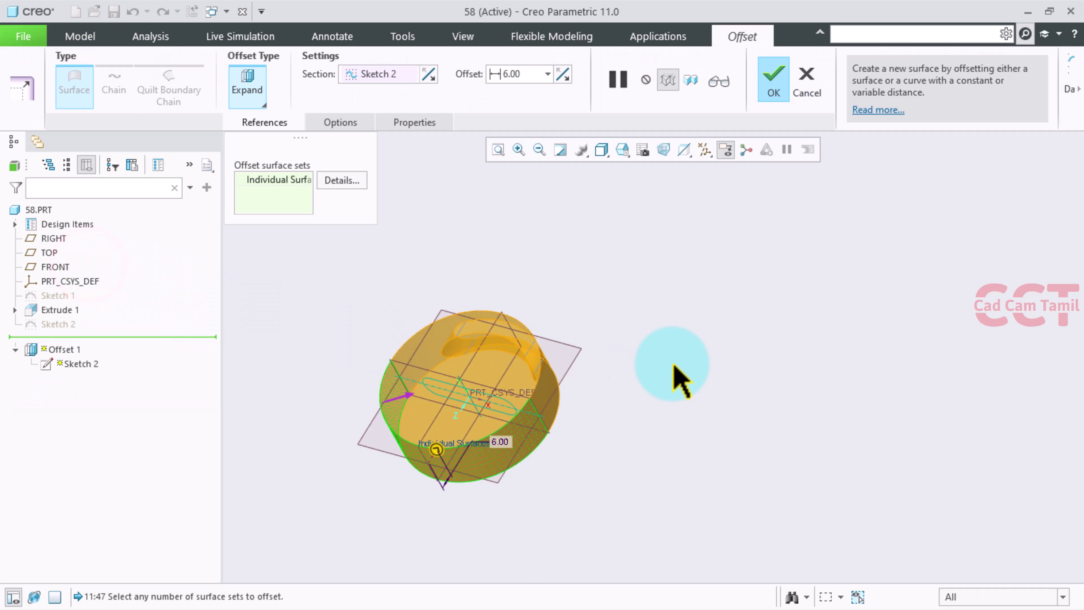
pyautogui.click(340, 122)
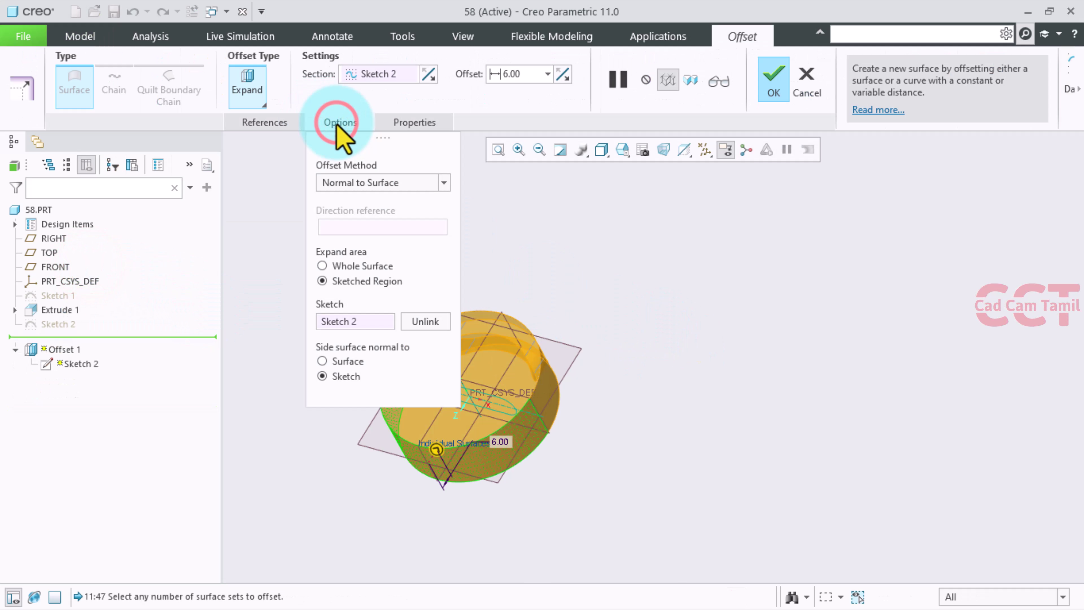
pyautogui.scroll(2, 556, 358)
pyautogui.scroll(3, 557, 428)
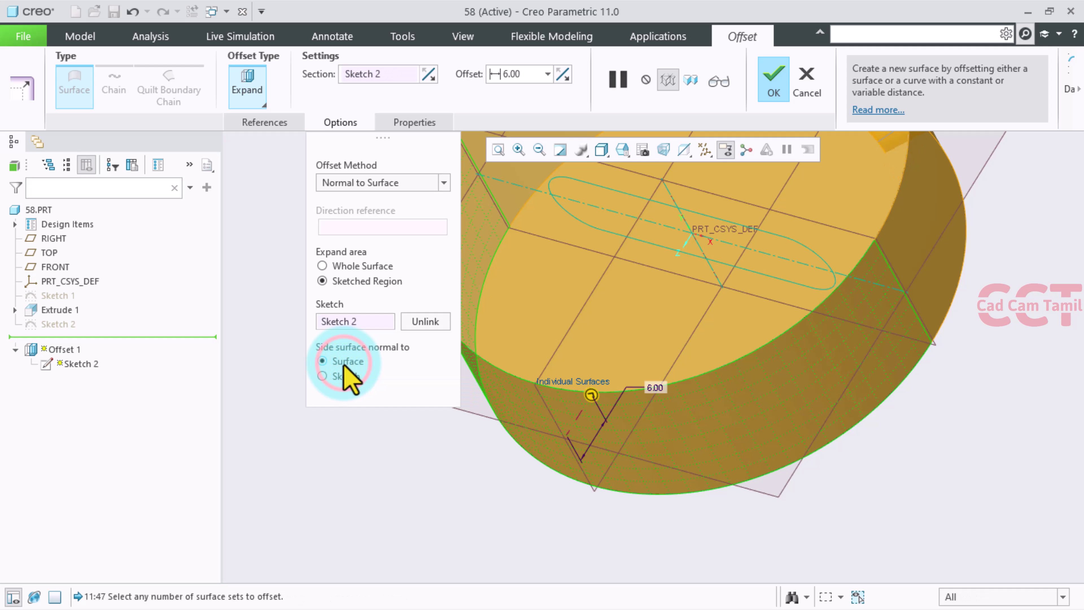
pyautogui.moveTo(376, 496); pyautogui.dragTo(594, 303, button='middle')
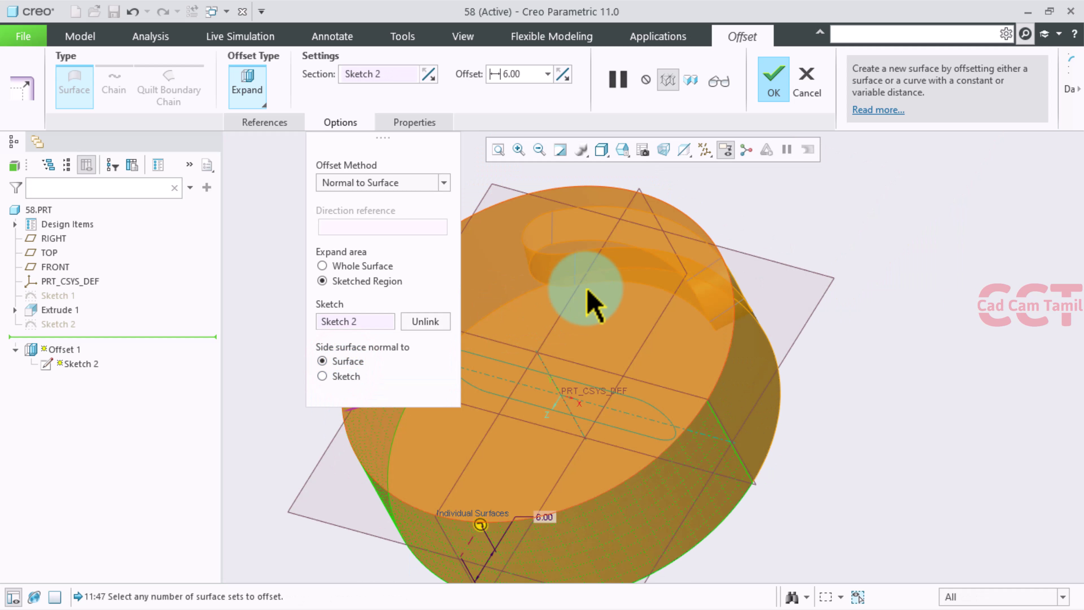
pyautogui.click(771, 91)
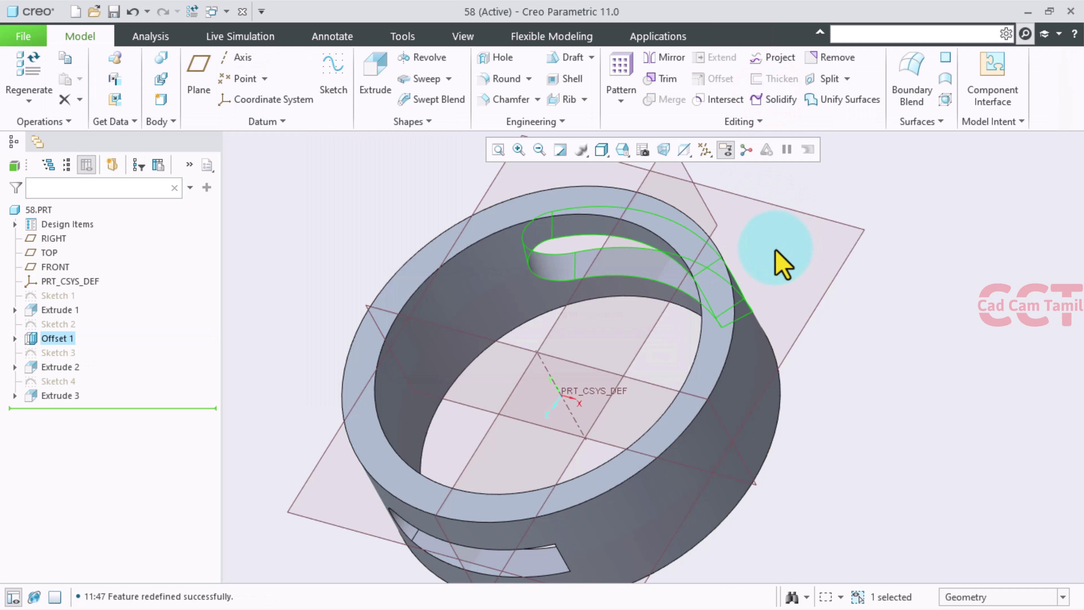
pyautogui.click(891, 317)
pyautogui.moveTo(891, 317)
pyautogui.mouseDown(button='middle')
pyautogui.moveTo(620, 331)
pyautogui.moveTo(593, 358)
pyautogui.mouseUp(button='middle')
pyautogui.scroll(-3, 581, 274)
pyautogui.scroll(-4, 582, 329)
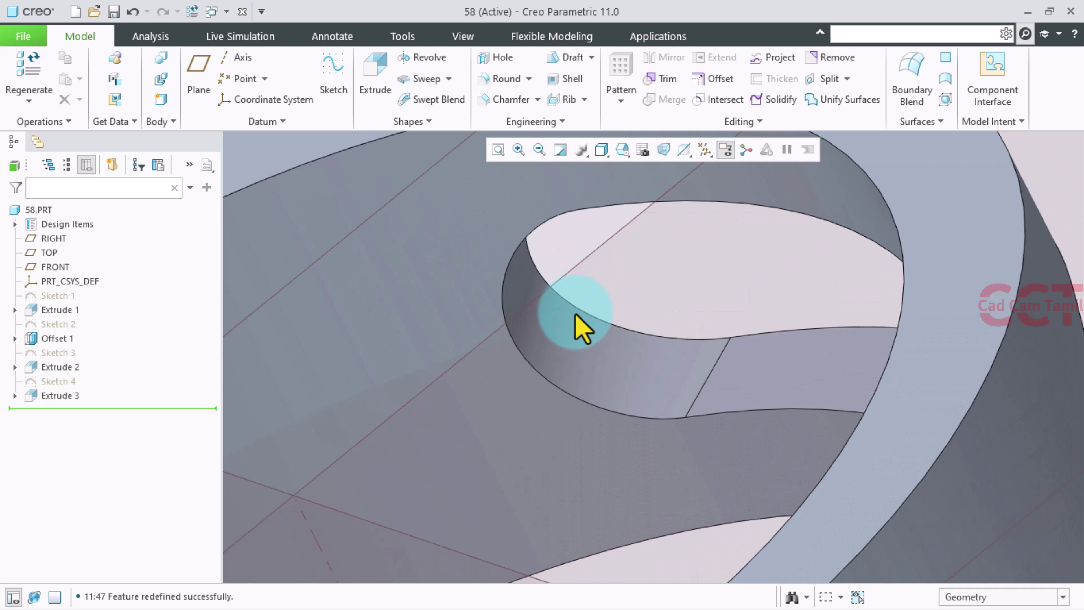
pyautogui.scroll(5, 581, 307)
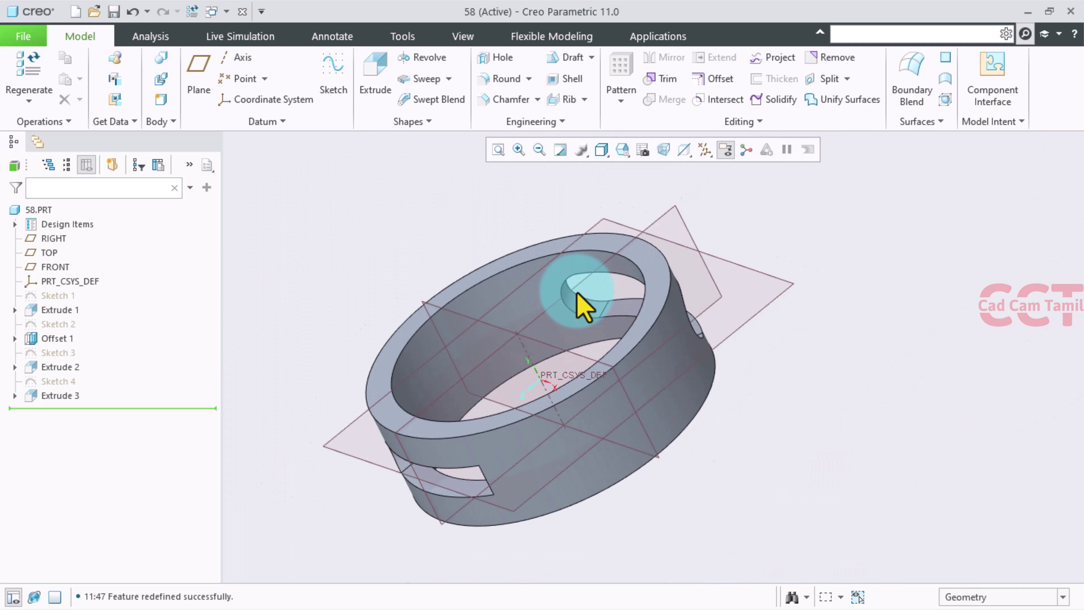
pyautogui.moveTo(501, 347)
pyautogui.mouseDown(button='middle')
pyautogui.moveTo(474, 363)
pyautogui.moveTo(484, 339)
pyautogui.moveTo(446, 366)
pyautogui.mouseUp(button='middle')
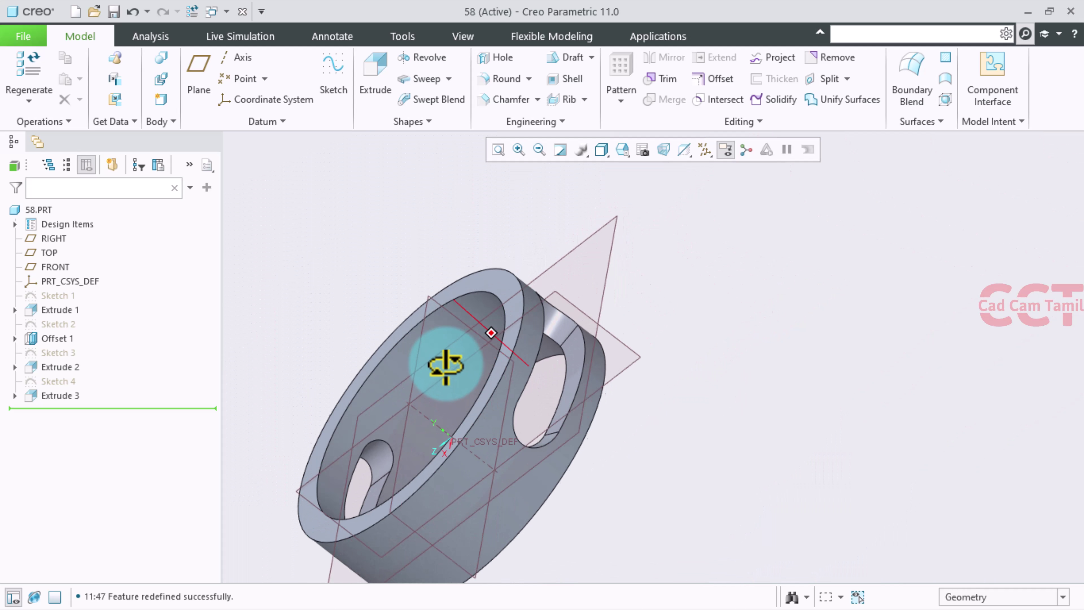
pyautogui.scroll(-3, 376, 470)
pyautogui.scroll(-2, 405, 418)
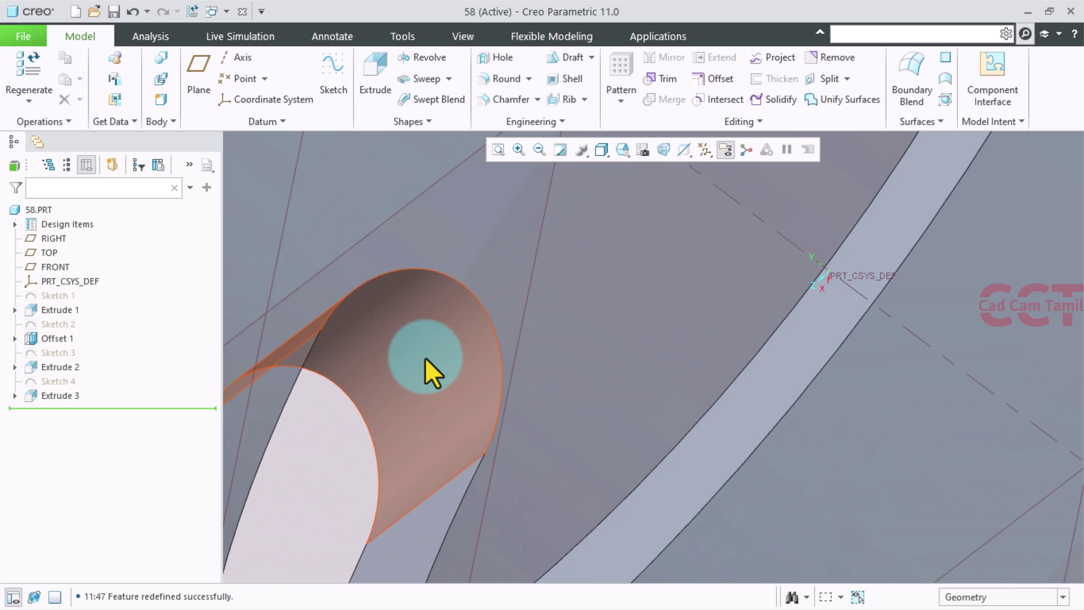
pyautogui.click(447, 451)
pyautogui.scroll(5, 443, 436)
pyautogui.moveTo(443, 436)
pyautogui.mouseDown(button='middle')
pyautogui.moveTo(569, 376)
pyautogui.moveTo(669, 346)
pyautogui.moveTo(695, 322)
pyautogui.mouseUp(button='middle')
pyautogui.scroll(-3, 649, 283)
pyautogui.scroll(-2, 621, 295)
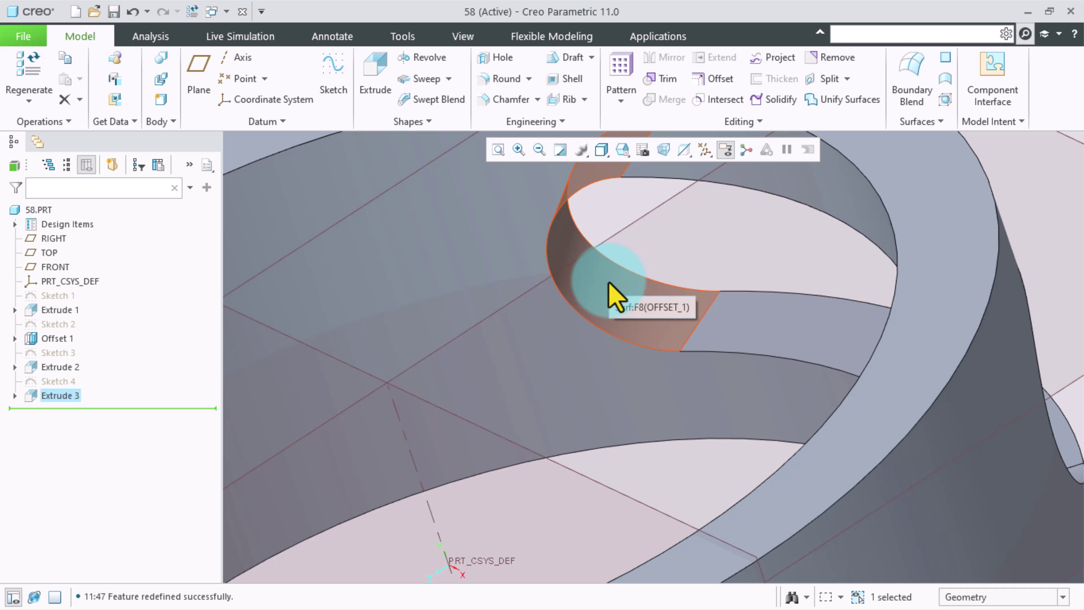
pyautogui.scroll(5, 592, 290)
pyautogui.moveTo(641, 327)
pyautogui.mouseDown(button='middle')
pyautogui.moveTo(649, 399)
pyautogui.moveTo(703, 233)
pyautogui.mouseUp(button='middle')
pyautogui.scroll(-3, 606, 299)
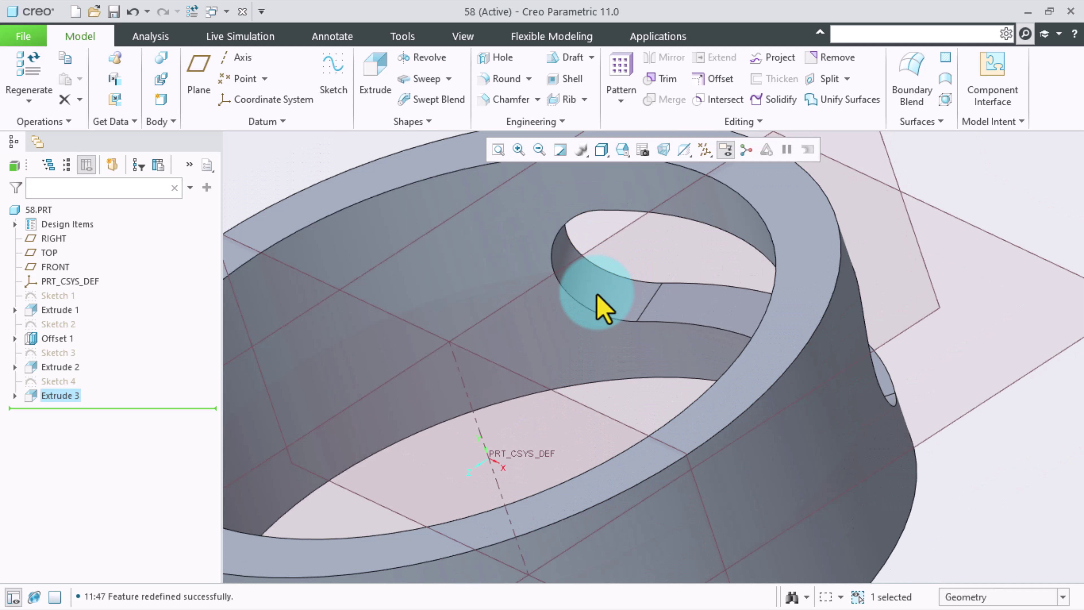
pyautogui.scroll(-3, 593, 293)
pyautogui.scroll(2, 634, 296)
pyautogui.scroll(3, 443, 371)
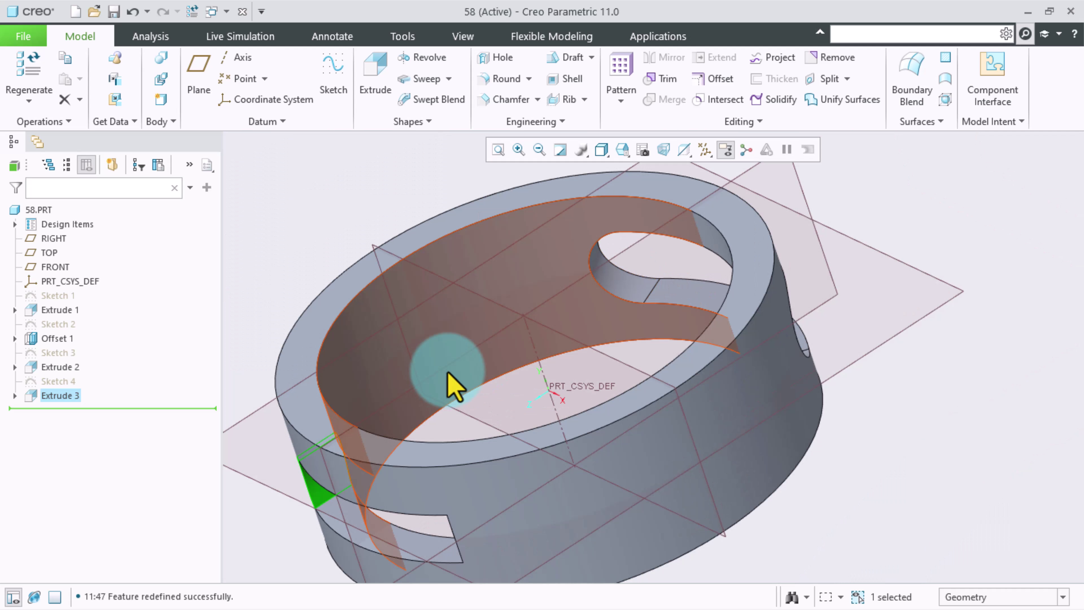
pyautogui.moveTo(443, 370)
pyautogui.mouseDown(button='middle')
pyautogui.moveTo(460, 346)
pyautogui.moveTo(492, 348)
pyautogui.moveTo(508, 323)
pyautogui.moveTo(481, 332)
pyautogui.moveTo(474, 375)
pyautogui.mouseUp(button='middle')
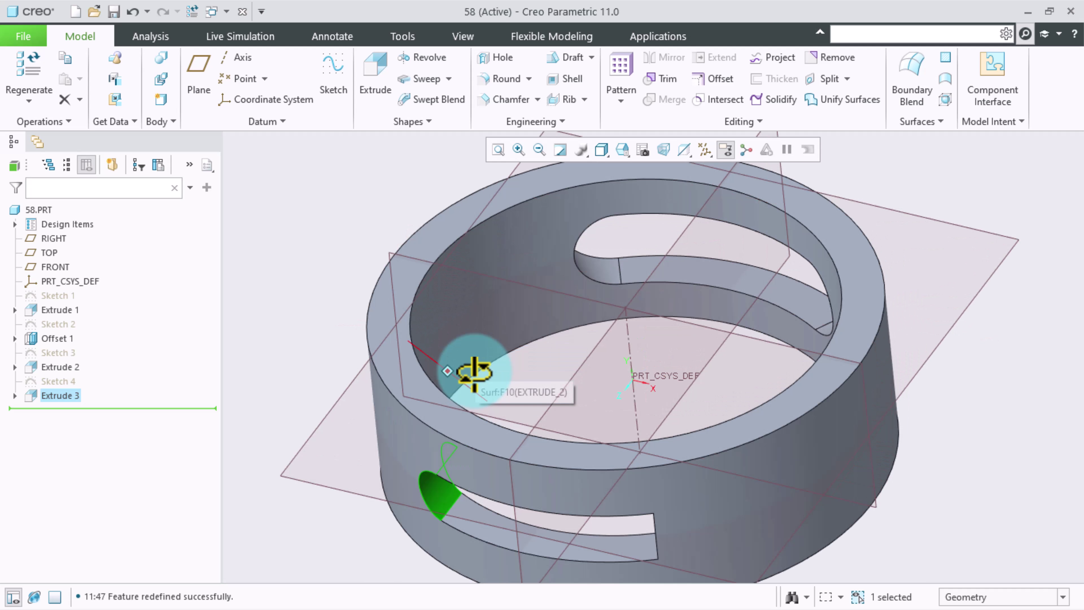
# Delete Sketch 4 together with its dependent Extrude 3 cut.
pyautogui.rightClick(53, 382)
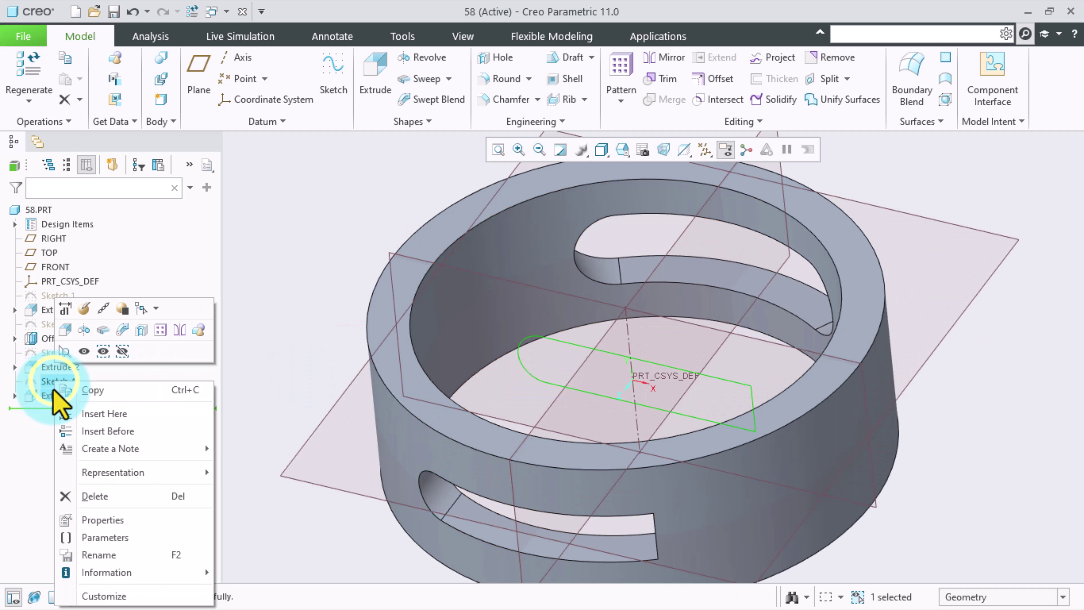
pyautogui.click(97, 491)
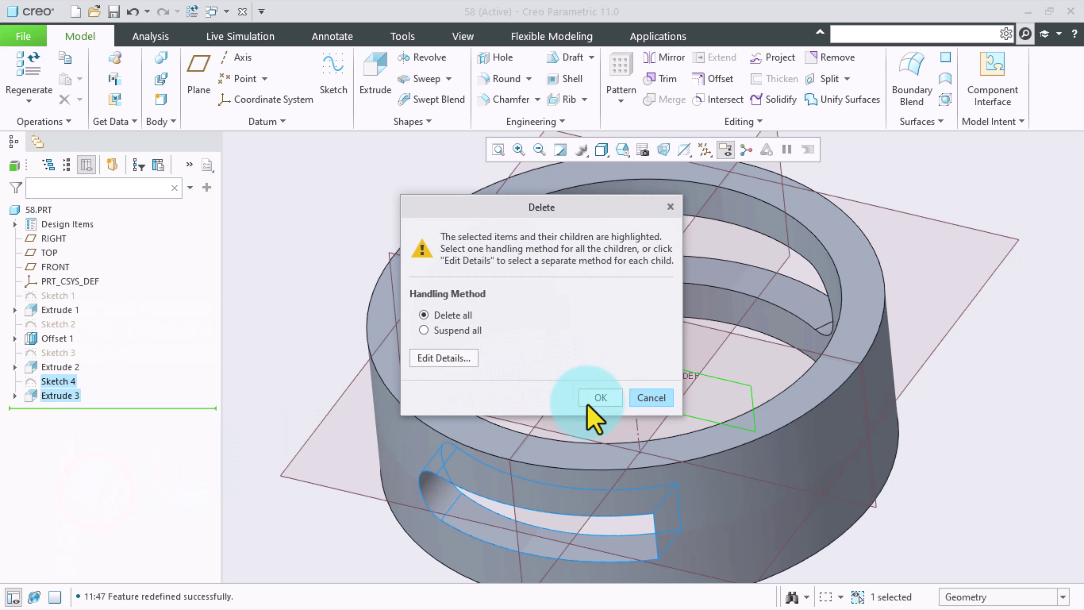
pyautogui.click(598, 397)
pyautogui.click(313, 182)
pyautogui.scroll(3, 744, 452)
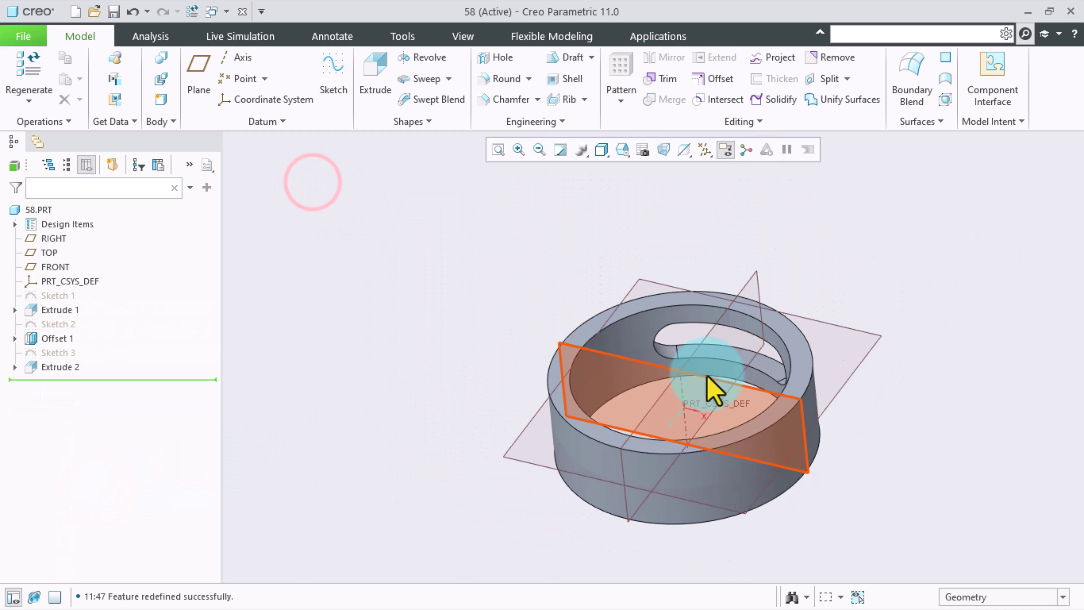
pyautogui.scroll(1, 515, 393)
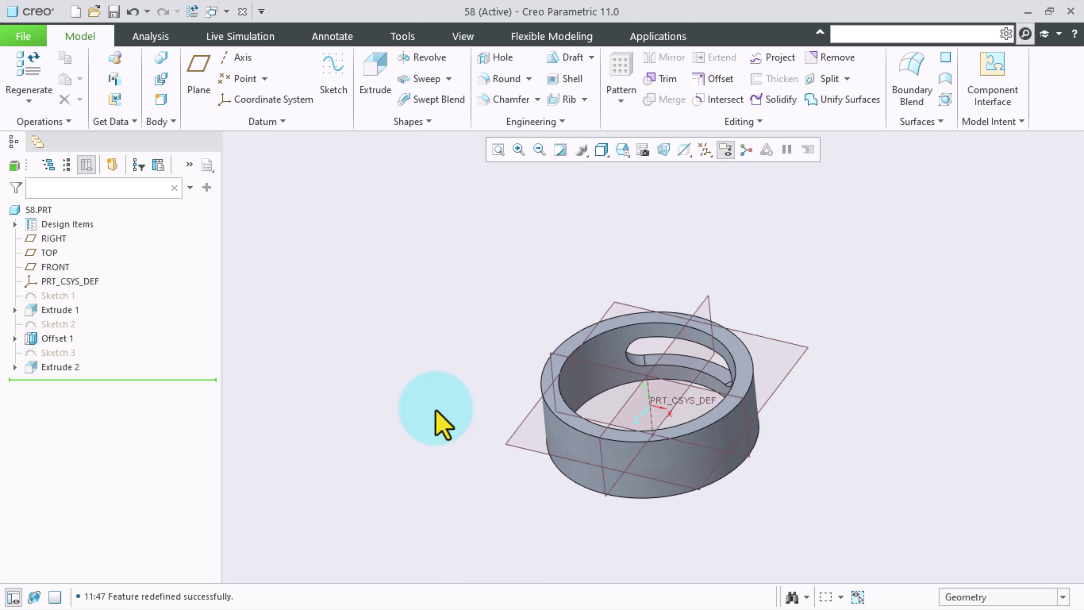
pyautogui.moveTo(427, 429); pyautogui.dragTo(453, 424, button='middle')
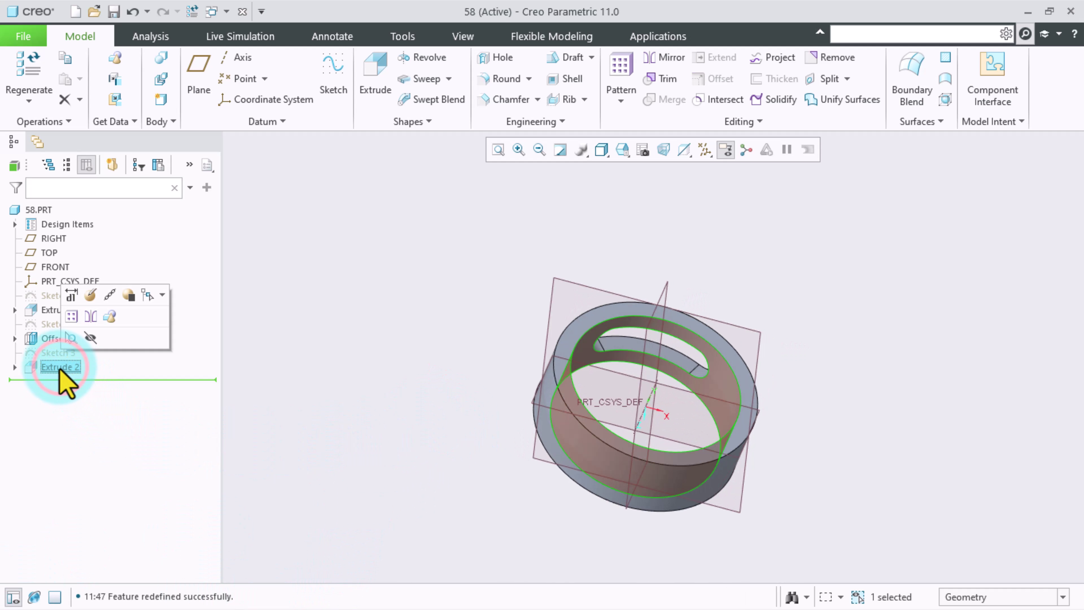
# Axis-pattern Offset 1 around the central axis with 3 members over 360°.
pyautogui.click(46, 338)
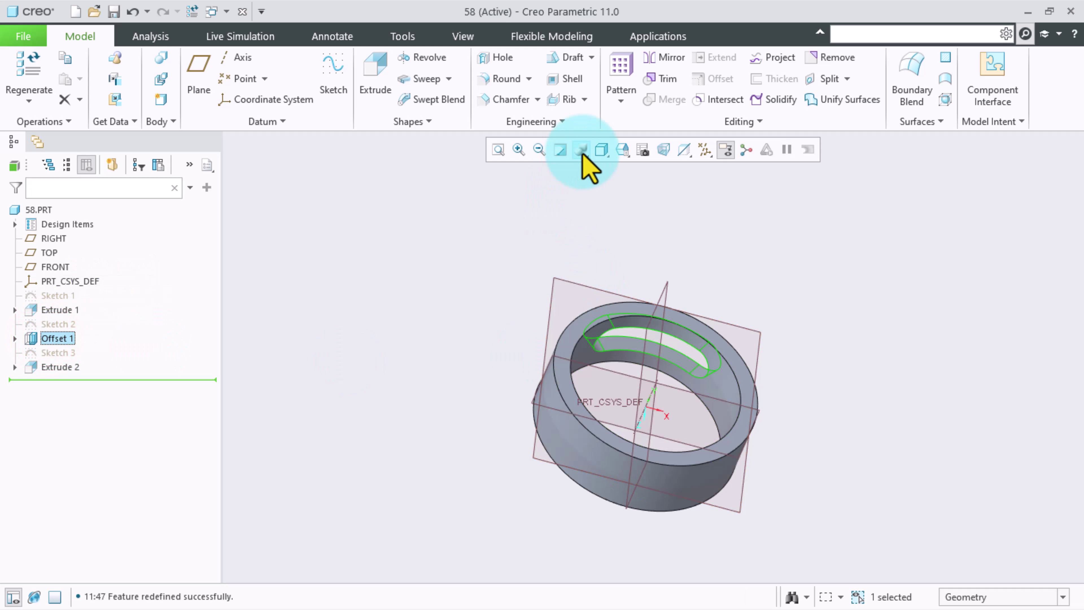
pyautogui.click(622, 88)
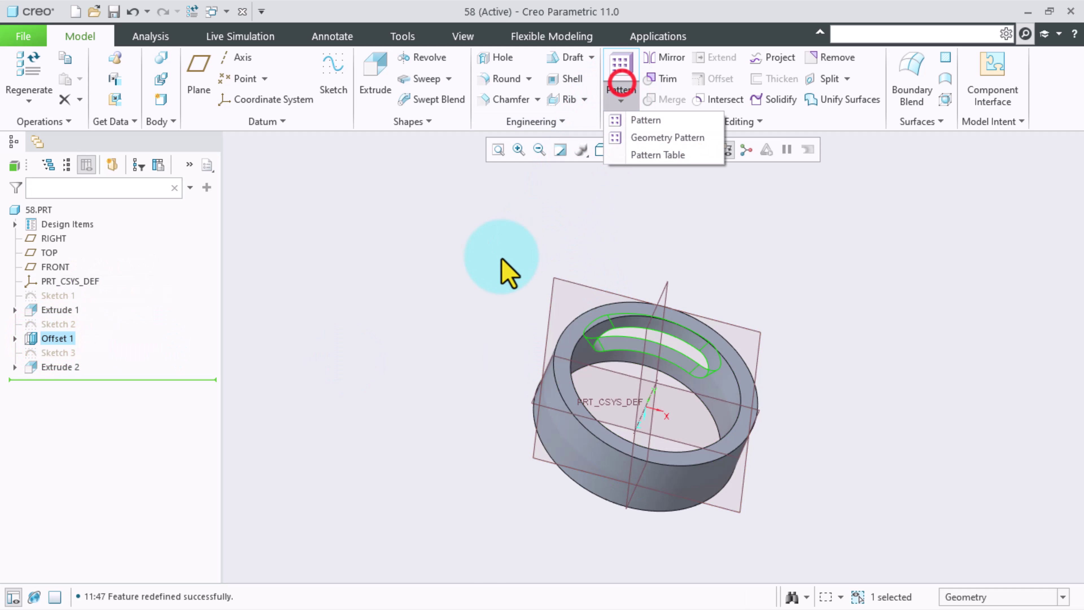
pyautogui.click(656, 121)
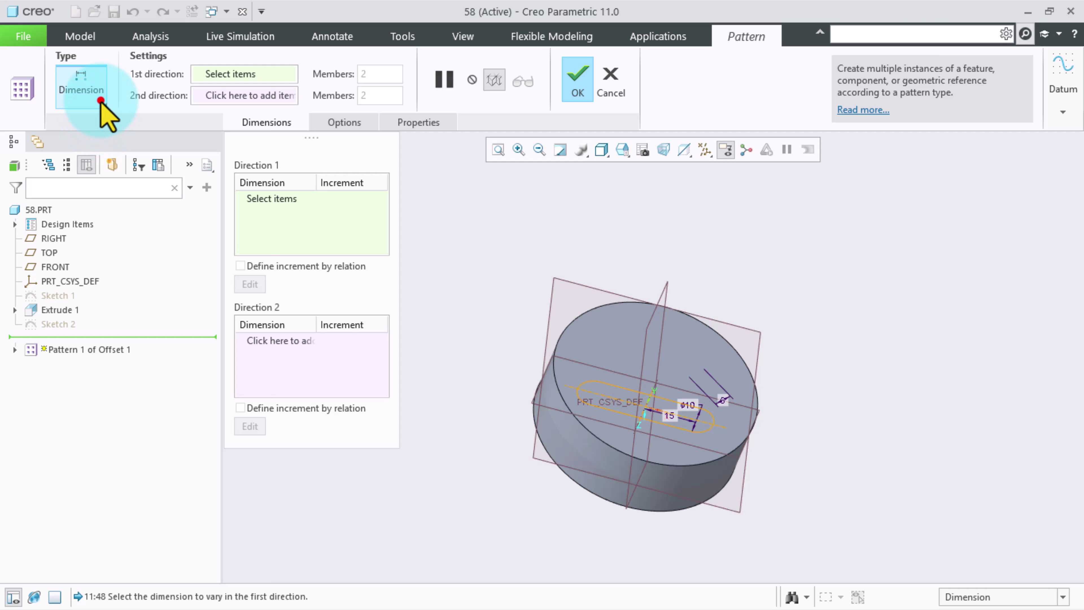
pyautogui.click(102, 101)
pyautogui.click(112, 156)
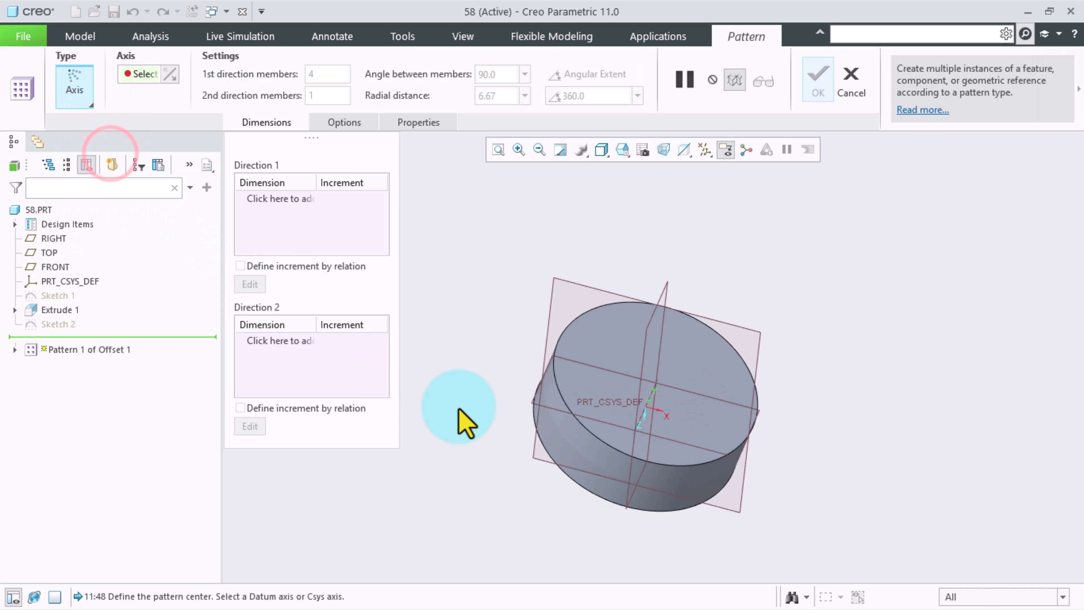
pyautogui.scroll(3, 683, 427)
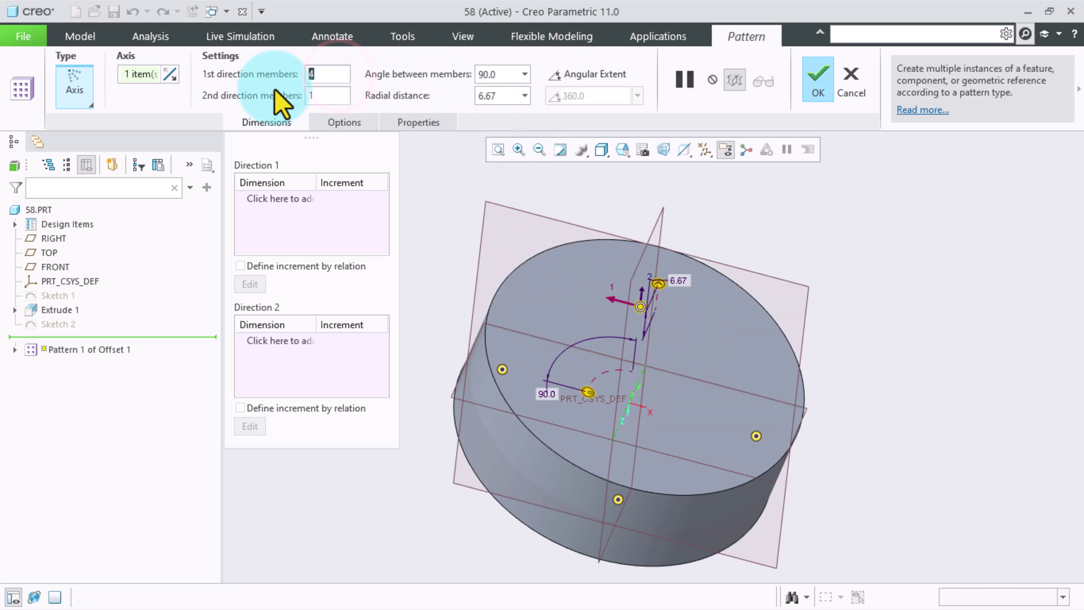
pyautogui.write('3')
pyautogui.click(606, 79)
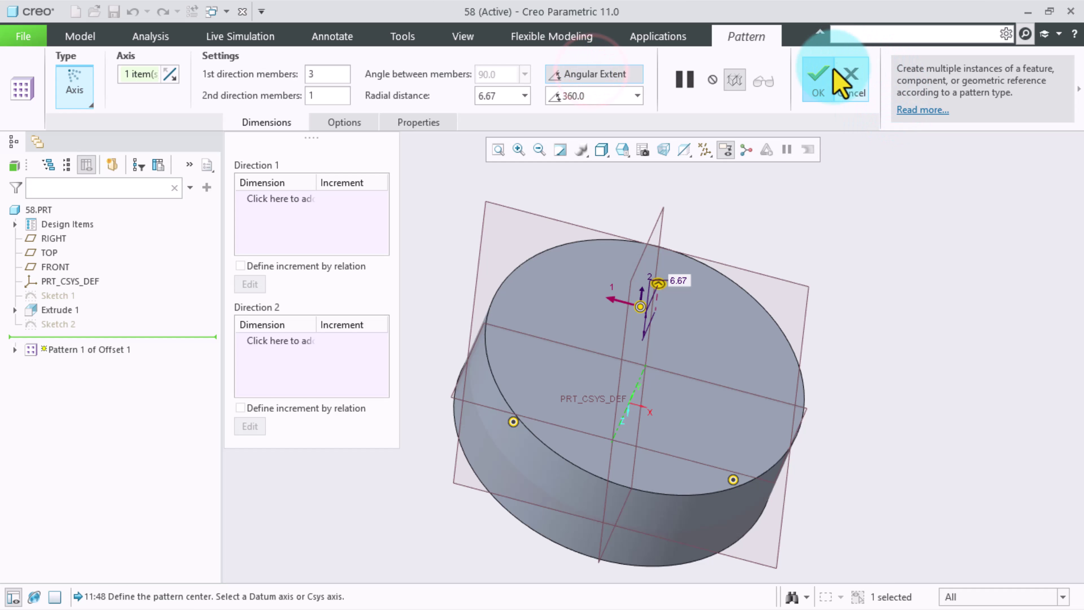
pyautogui.click(818, 90)
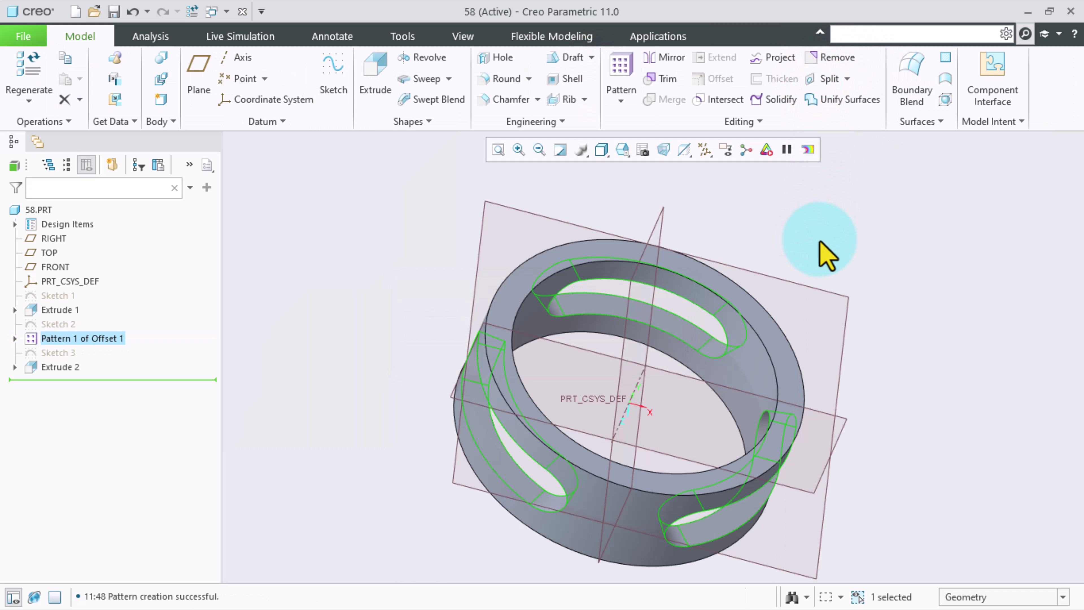
pyautogui.click(824, 237)
pyautogui.moveTo(688, 367)
pyautogui.mouseDown(button='middle')
pyautogui.moveTo(620, 315)
pyautogui.moveTo(701, 322)
pyautogui.moveTo(716, 262)
pyautogui.mouseUp(button='middle')
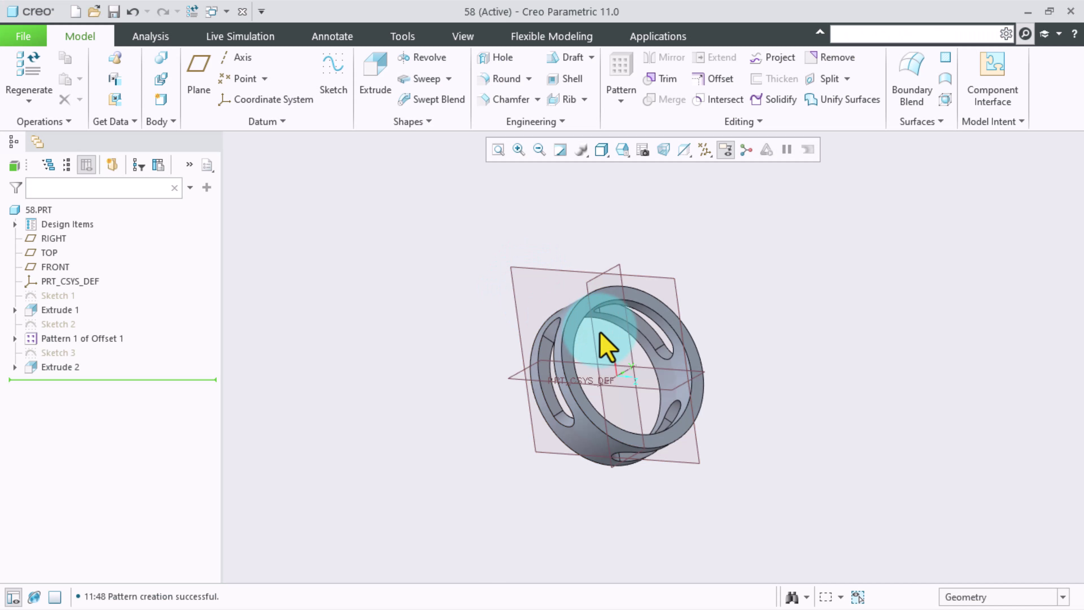
# Start a sketch on the ring's end face, viewed face-on.
pyautogui.click(577, 322)
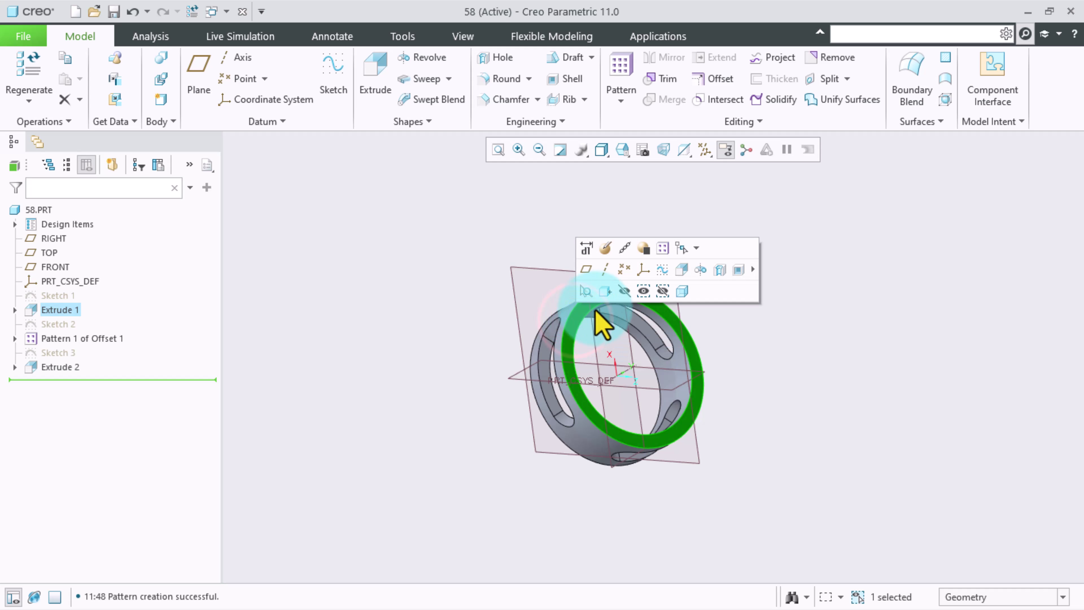
pyautogui.click(662, 271)
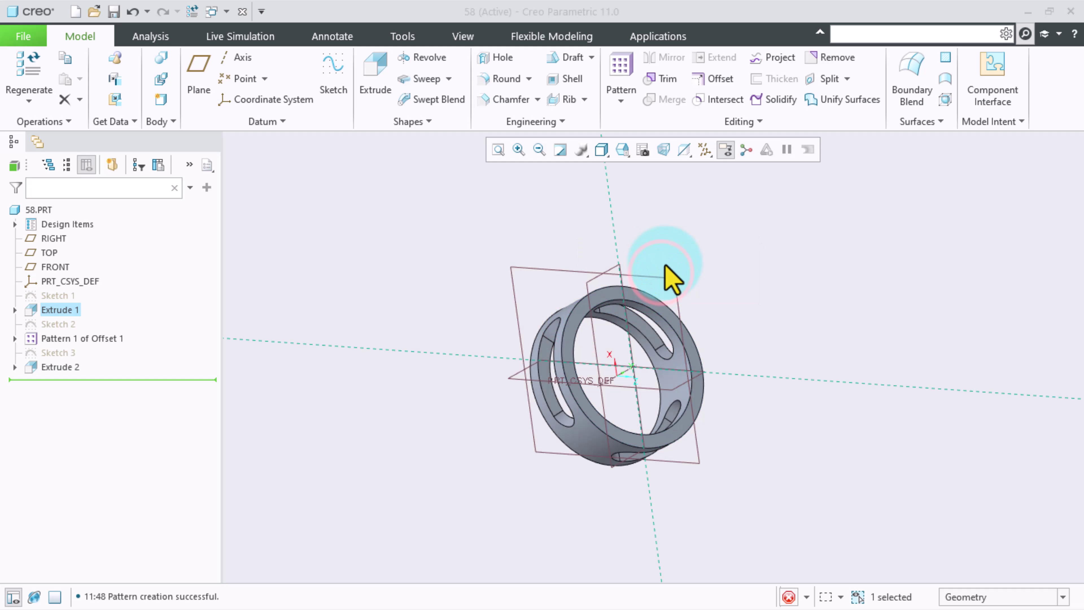
pyautogui.click(672, 149)
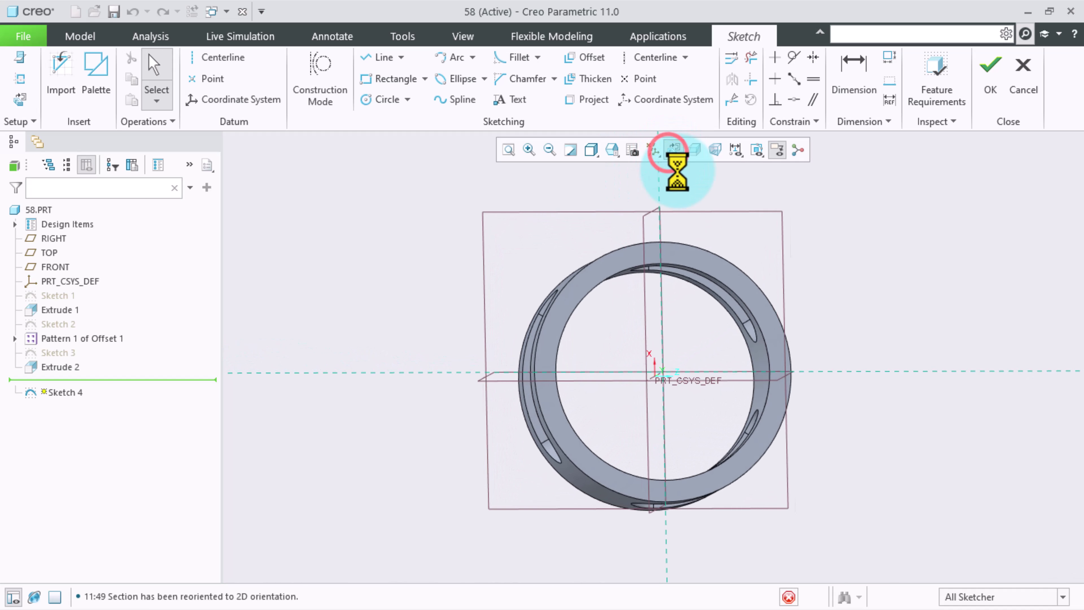
pyautogui.scroll(4, 539, 387)
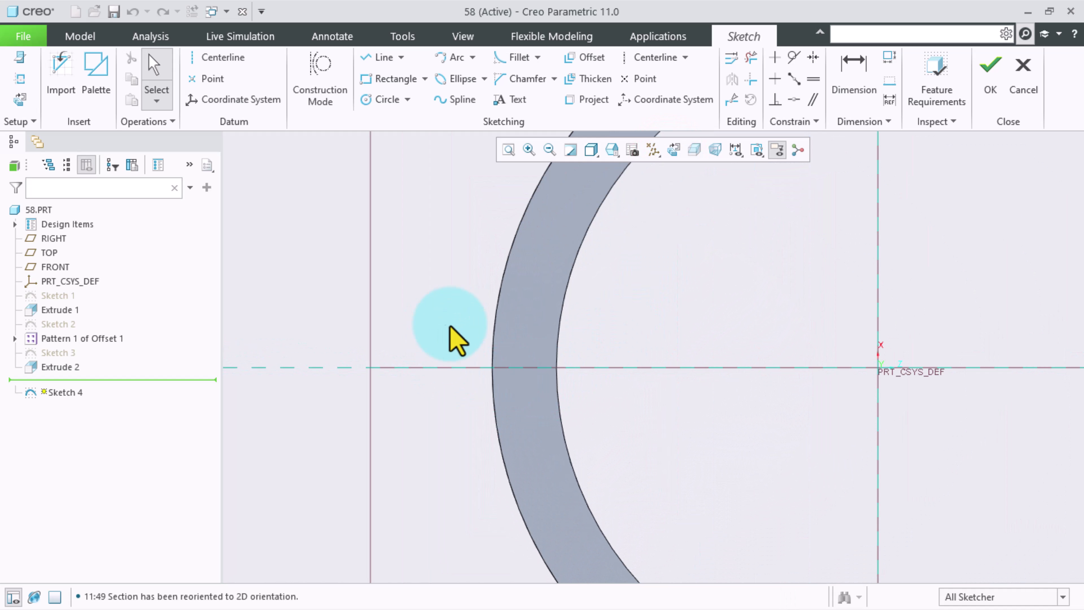
# Draw a circle on the horizontal axis and a horizontal centerline through the origin.
pyautogui.click(386, 99)
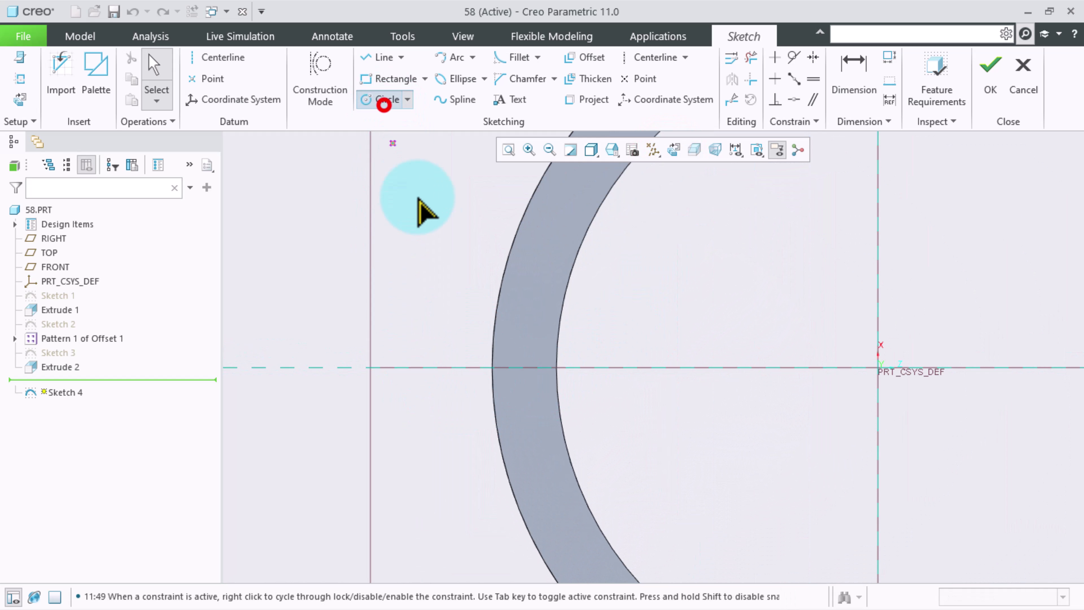
pyautogui.click(401, 367)
pyautogui.click(420, 311)
pyautogui.scroll(1, 333, 261)
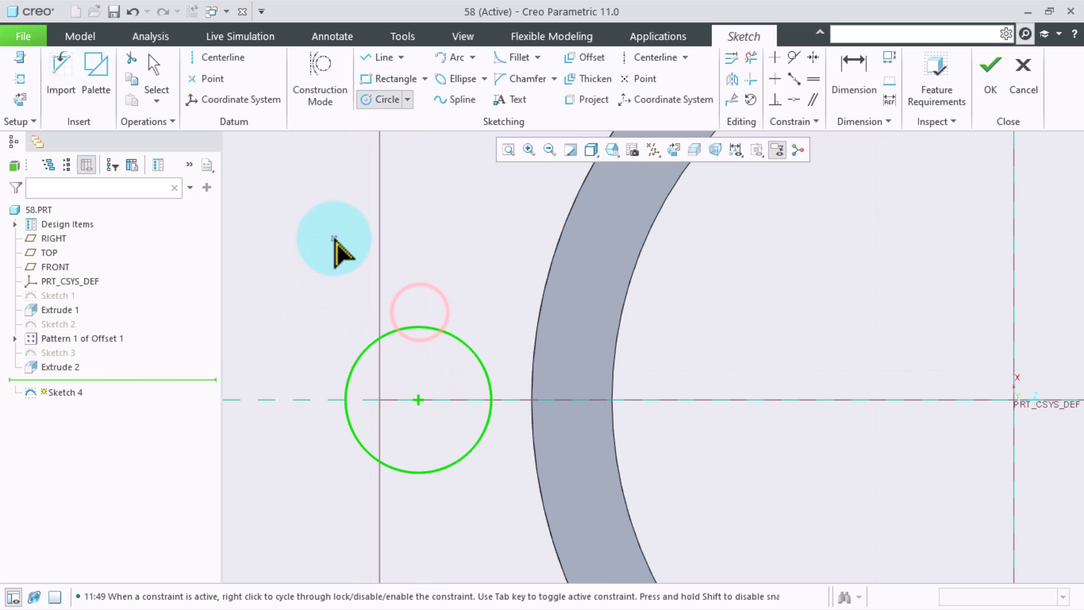
pyautogui.middleClick(337, 252)
pyautogui.click(226, 59)
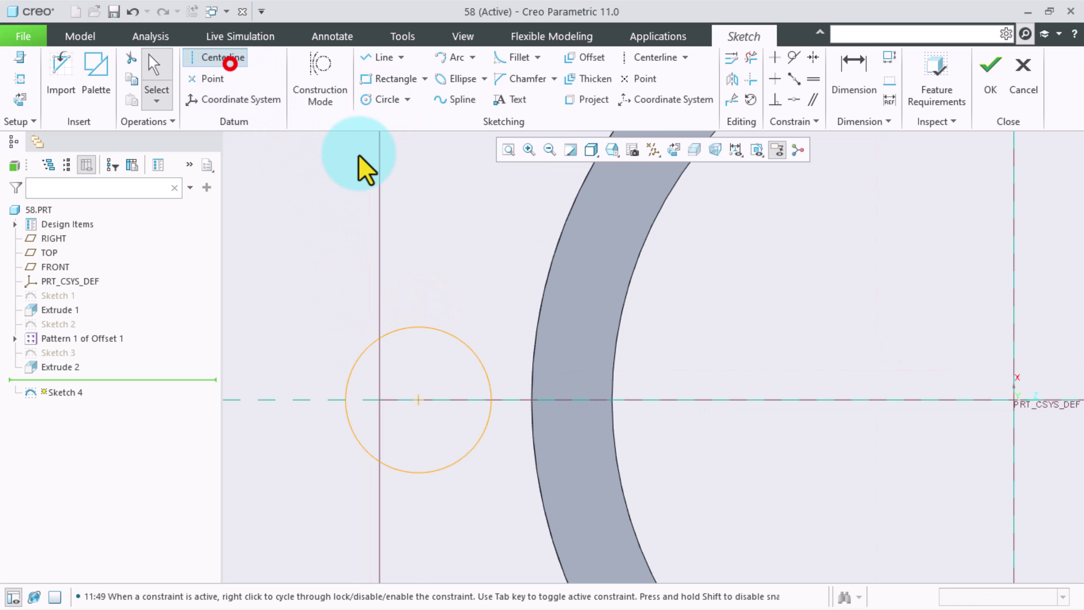
pyautogui.click(618, 400)
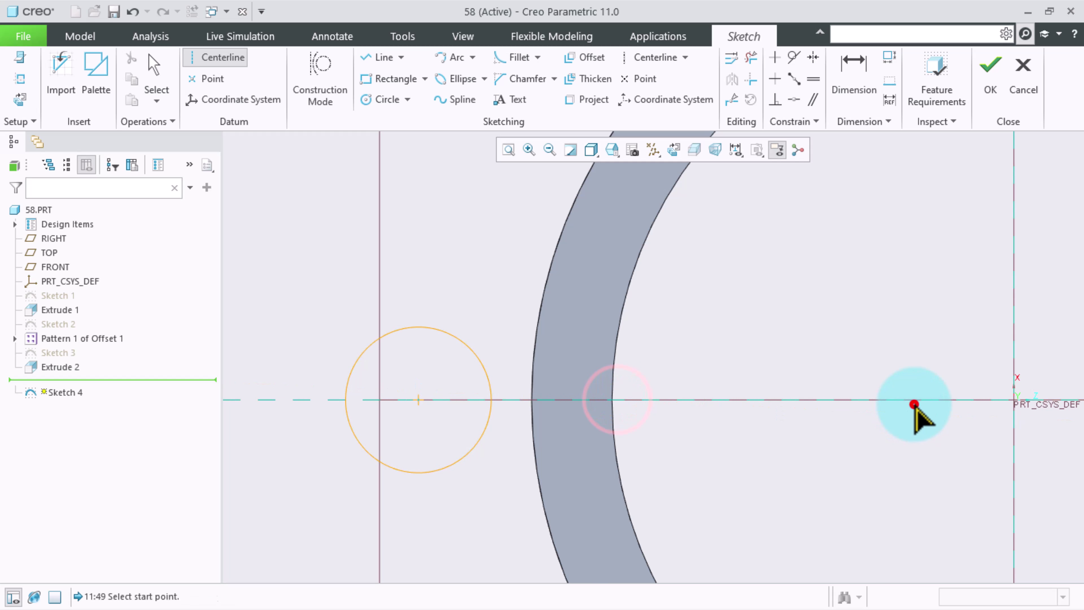
pyautogui.click(913, 404)
pyautogui.middleClick(737, 341)
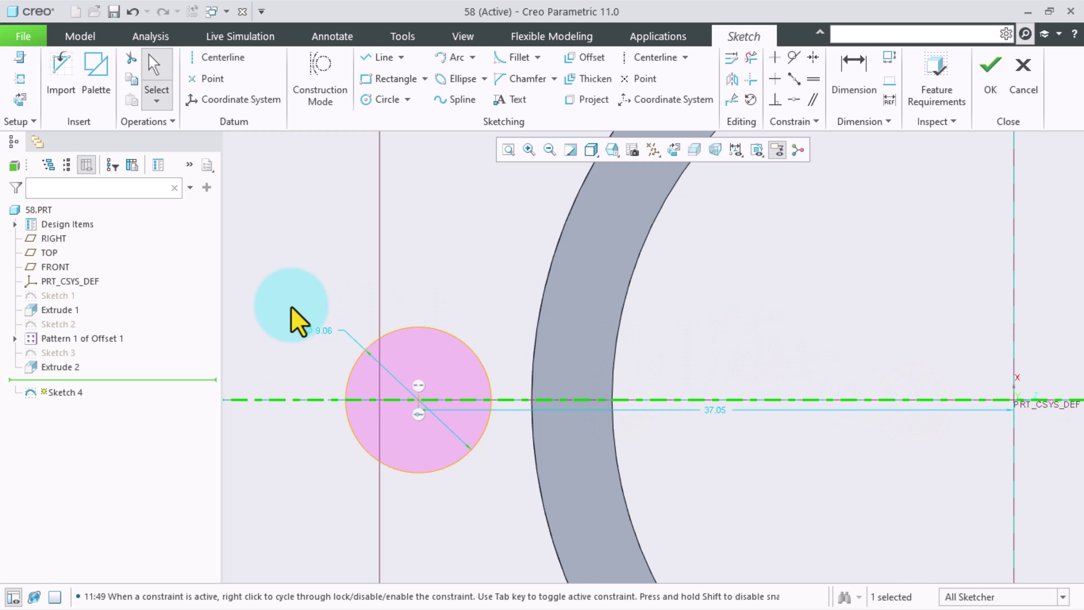
# Dimension the circle 37.50 from the origin with a 10 diameter.
pyautogui.scroll(-1, 290, 310)
pyautogui.doubleClick(622, 398)
pyautogui.write('75/2')
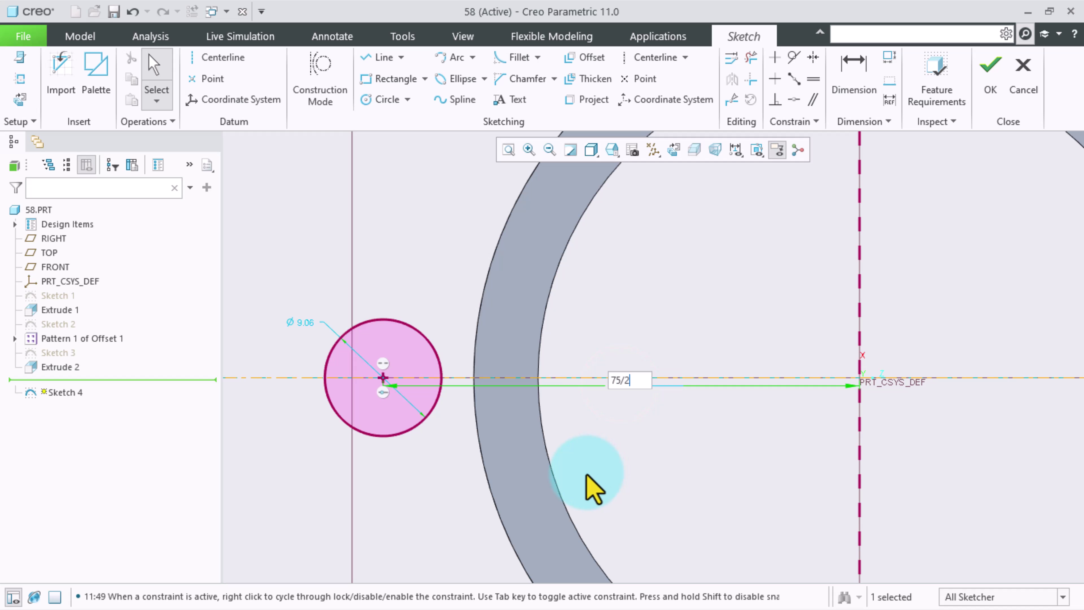
pyautogui.press('Return')
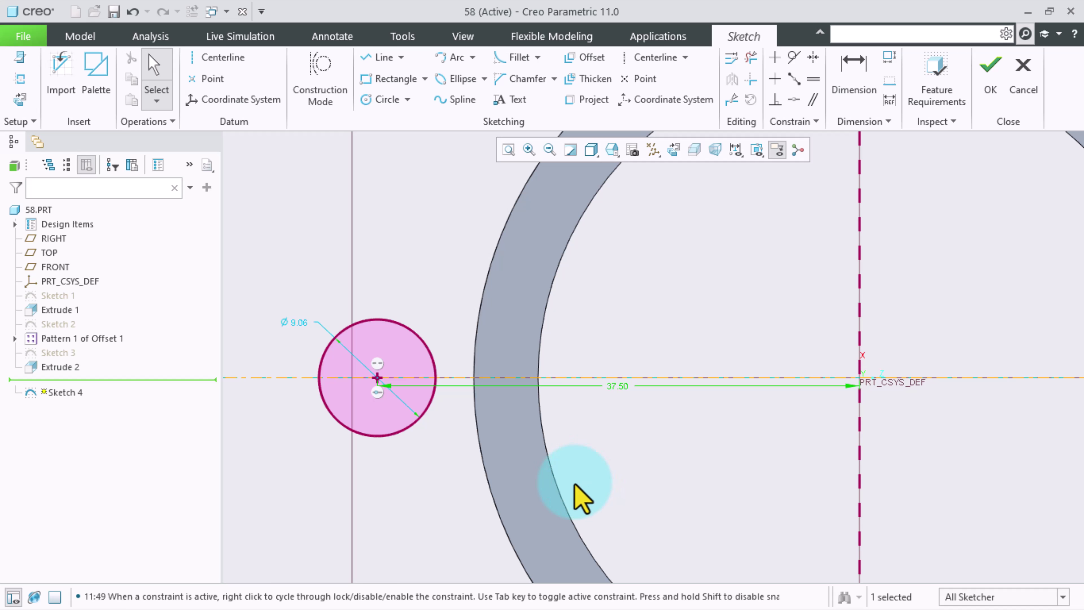
pyautogui.doubleClick(302, 322)
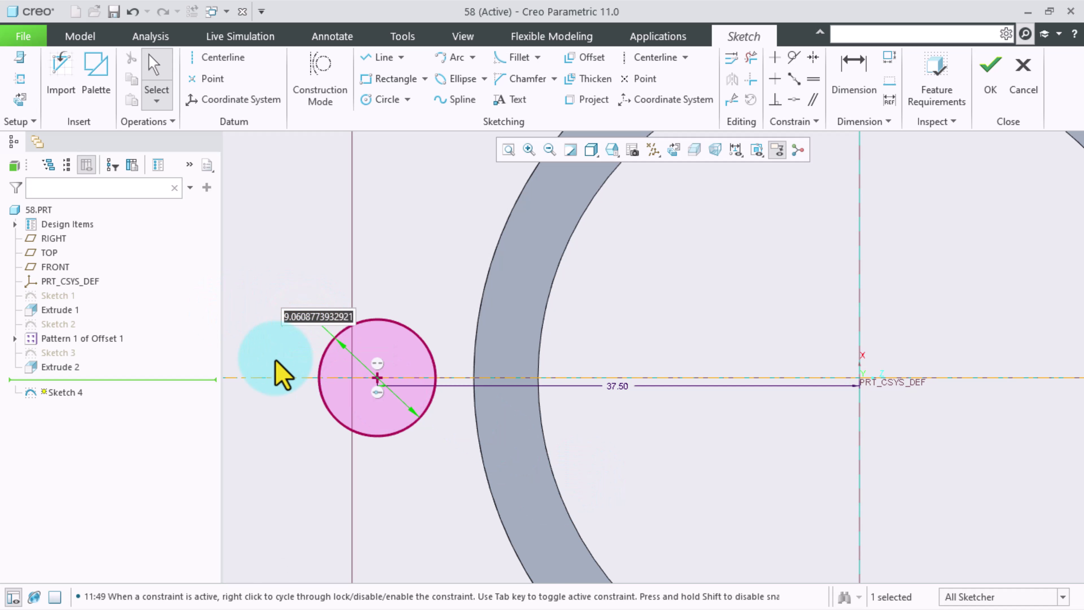
pyautogui.press('Return')
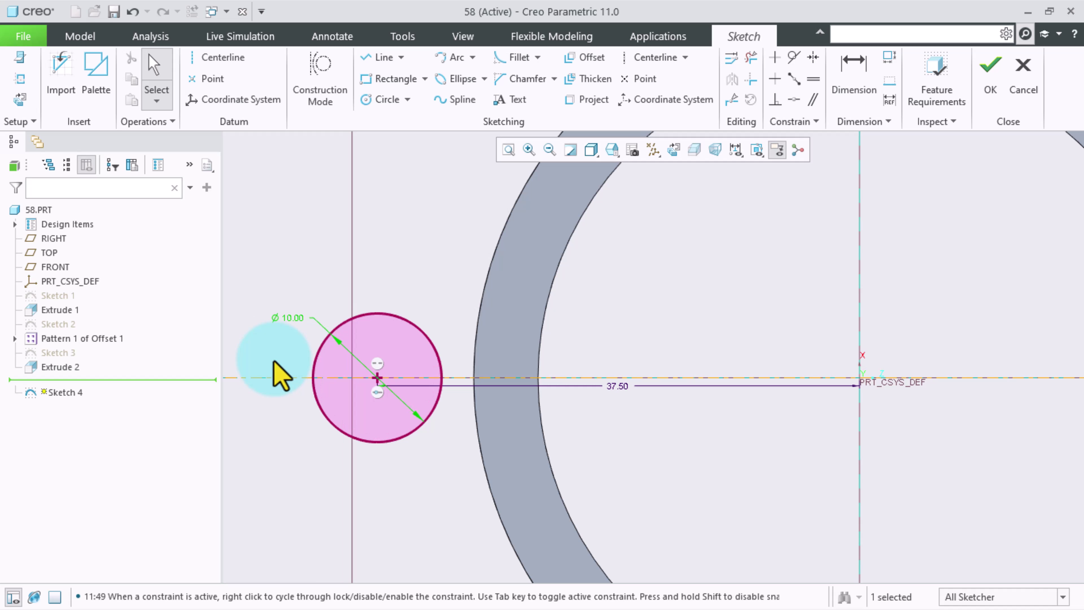
pyautogui.click(366, 97)
# Sketch a circle concentric with the Ø10 hole and set its diameter to 16.
pyautogui.click(380, 376)
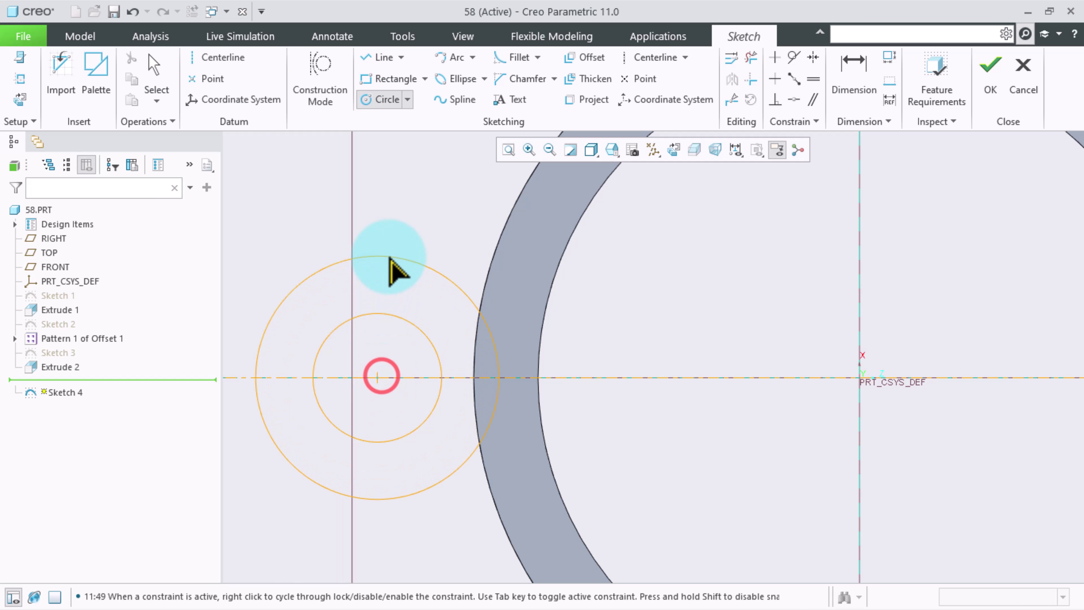
pyautogui.click(486, 291)
pyautogui.middleClick(586, 285)
pyautogui.scroll(-2, 586, 285)
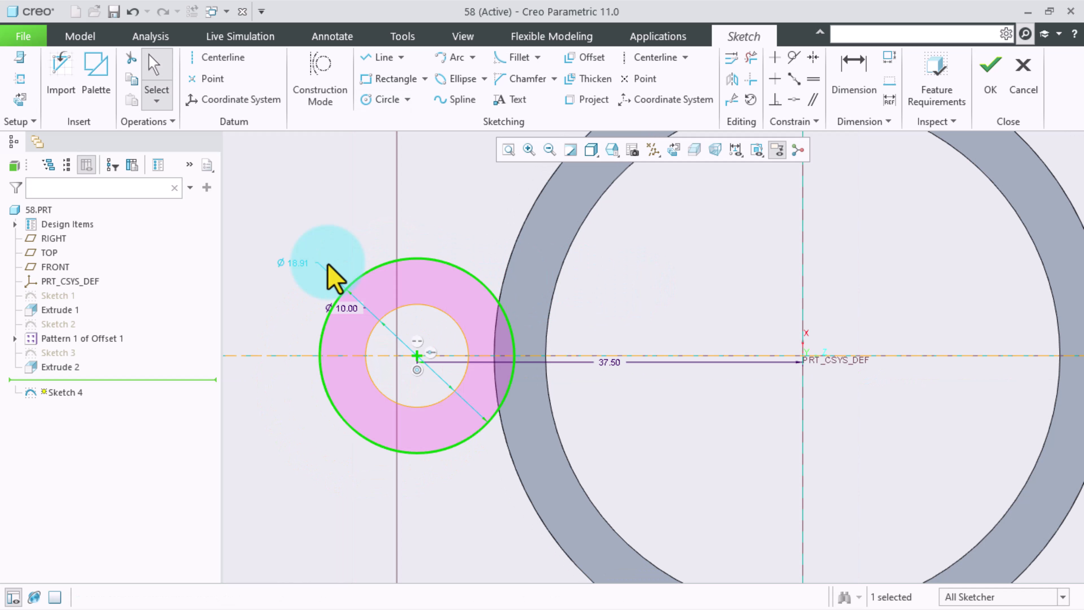
pyautogui.doubleClick(301, 262)
pyautogui.write('16')
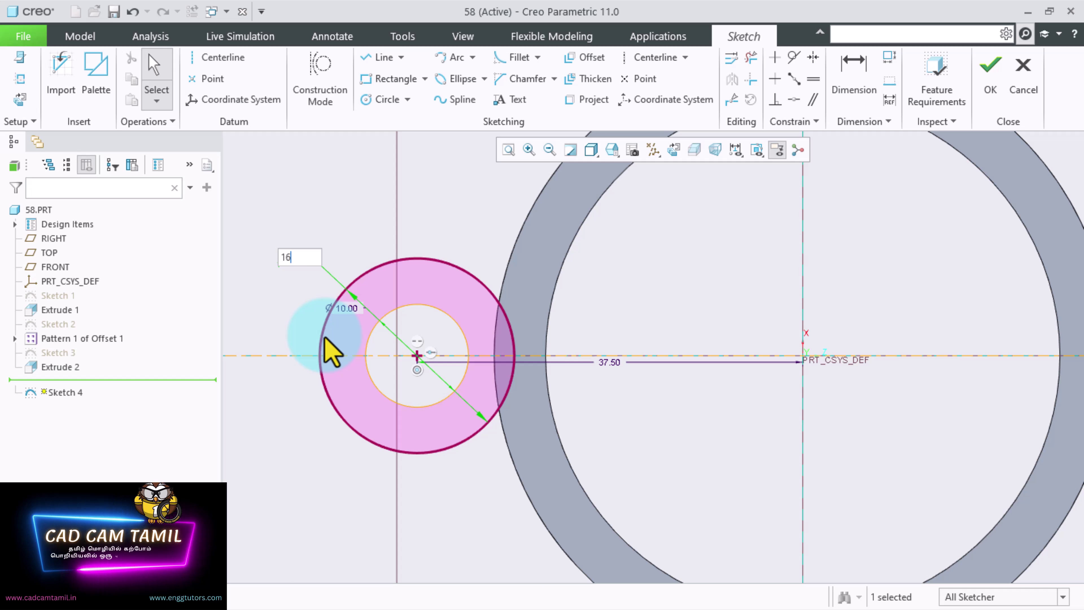
pyautogui.press('Return')
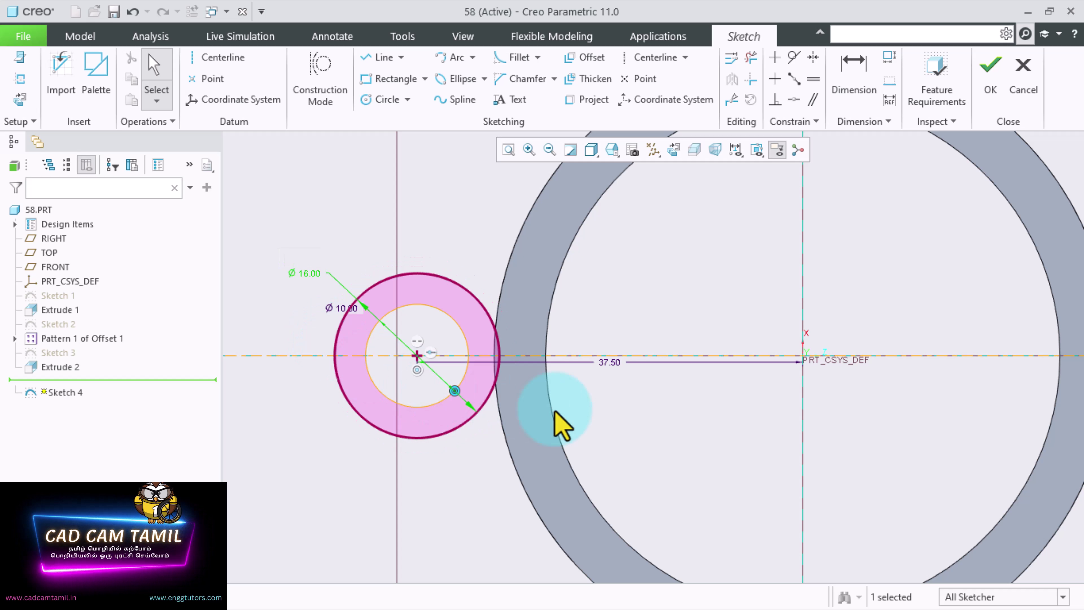
pyautogui.scroll(-1, 404, 414)
pyautogui.scroll(2, 495, 352)
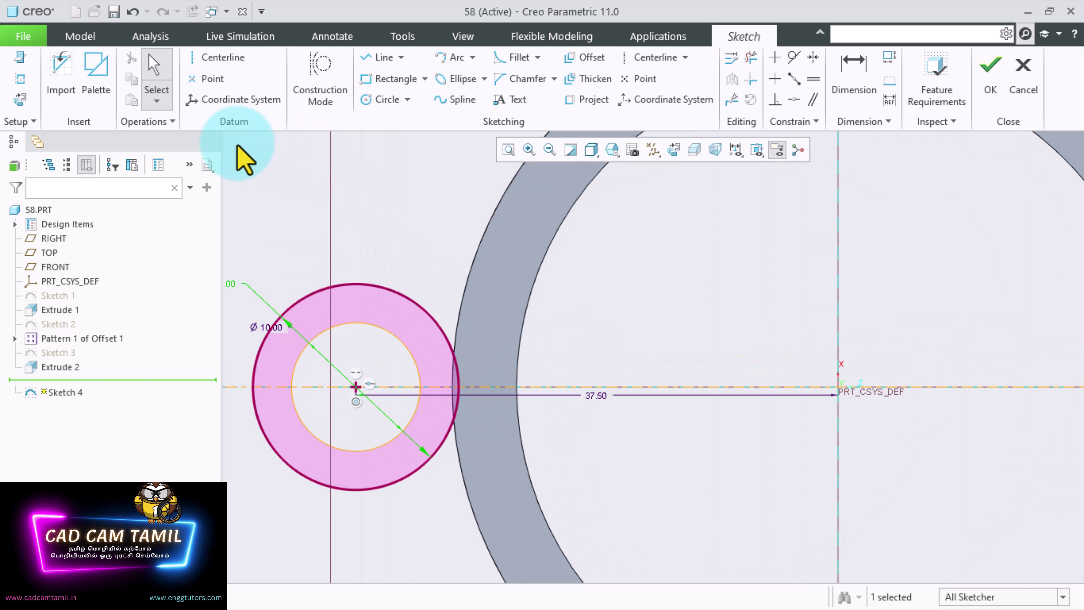
# Draw a line from the Ø16 circle to the ring, with its vertical dimension set to 15.
pyautogui.click(378, 57)
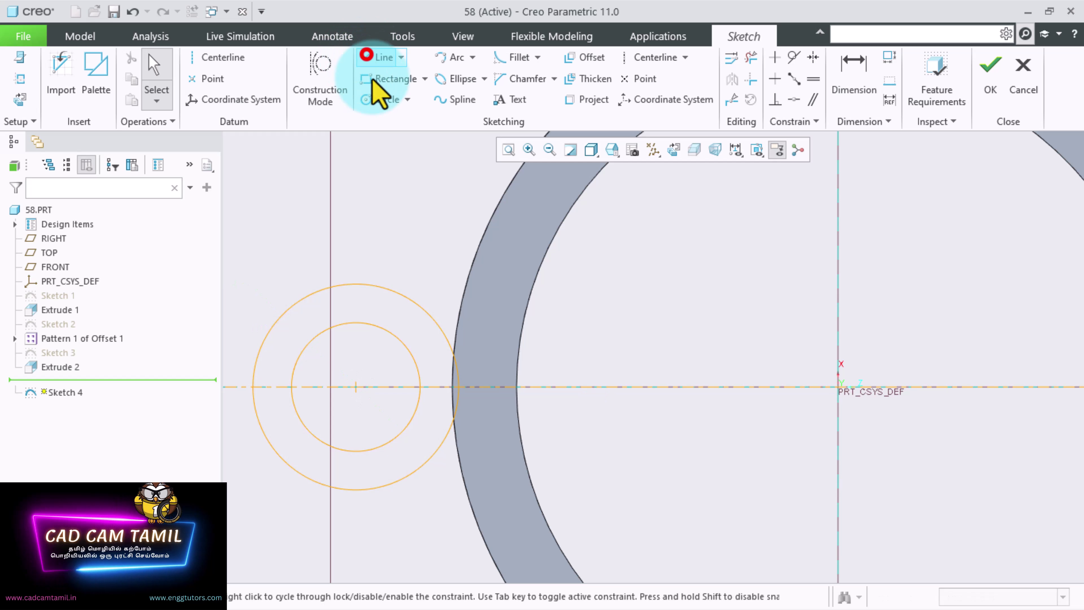
pyautogui.click(342, 285)
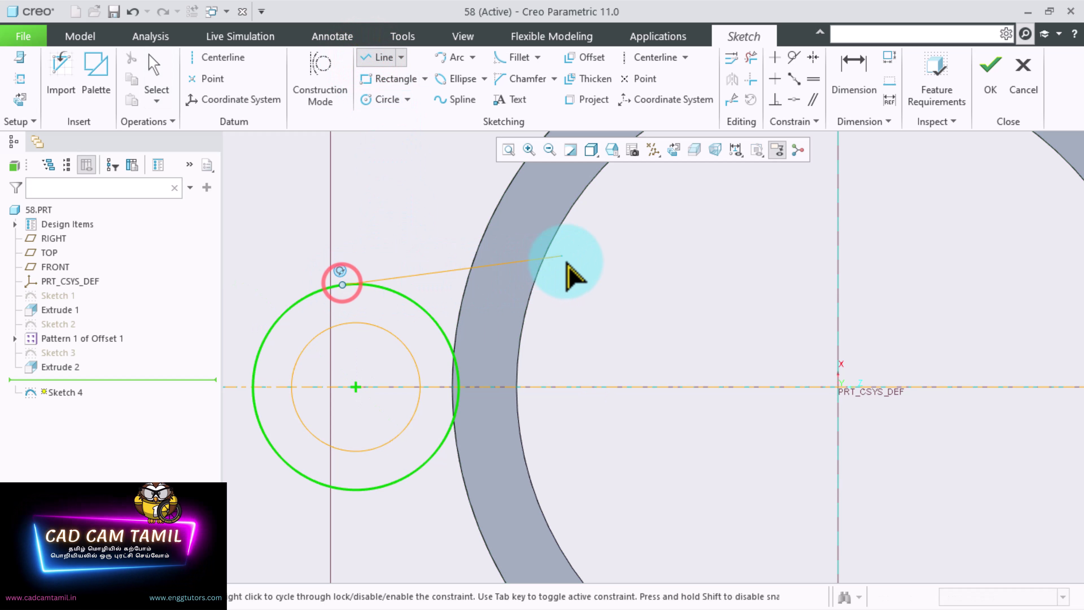
pyautogui.click(608, 250)
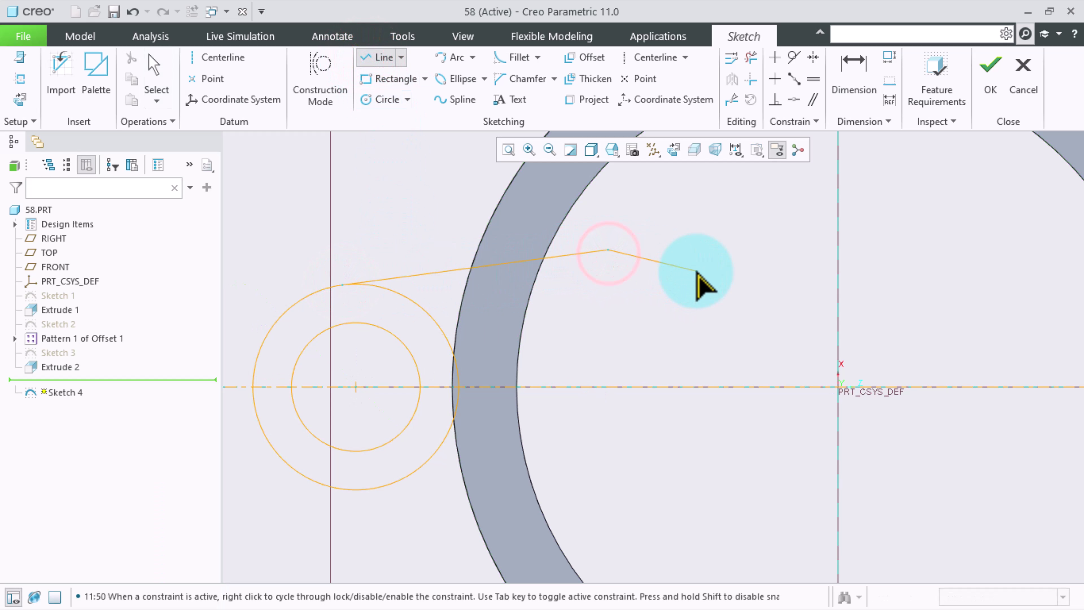
pyautogui.middleClick(686, 245)
pyautogui.click(713, 253)
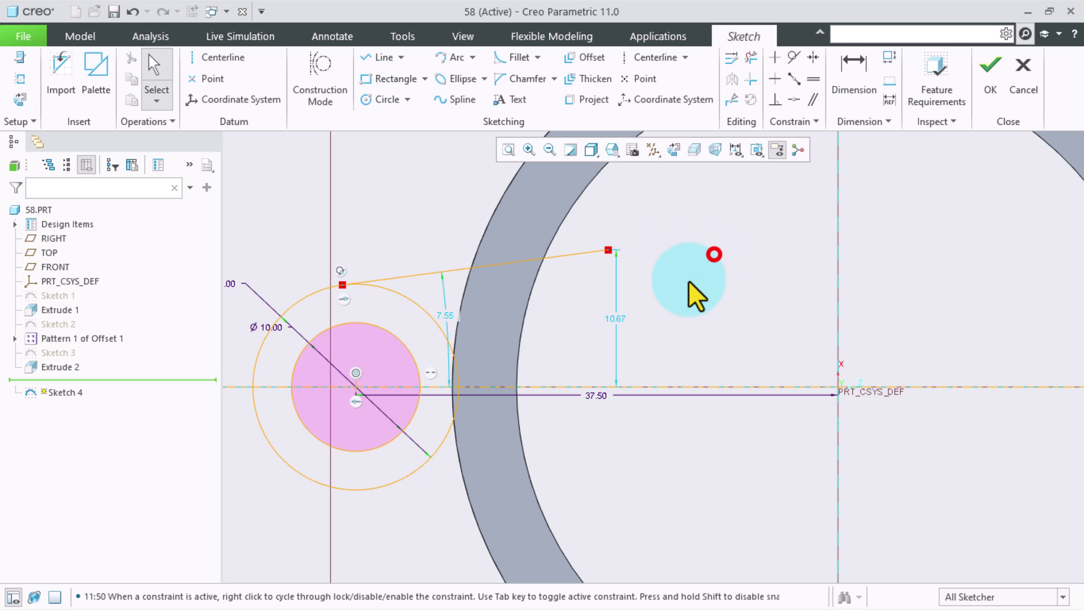
pyautogui.click(444, 314)
pyautogui.doubleClick(443, 314)
pyautogui.write('15')
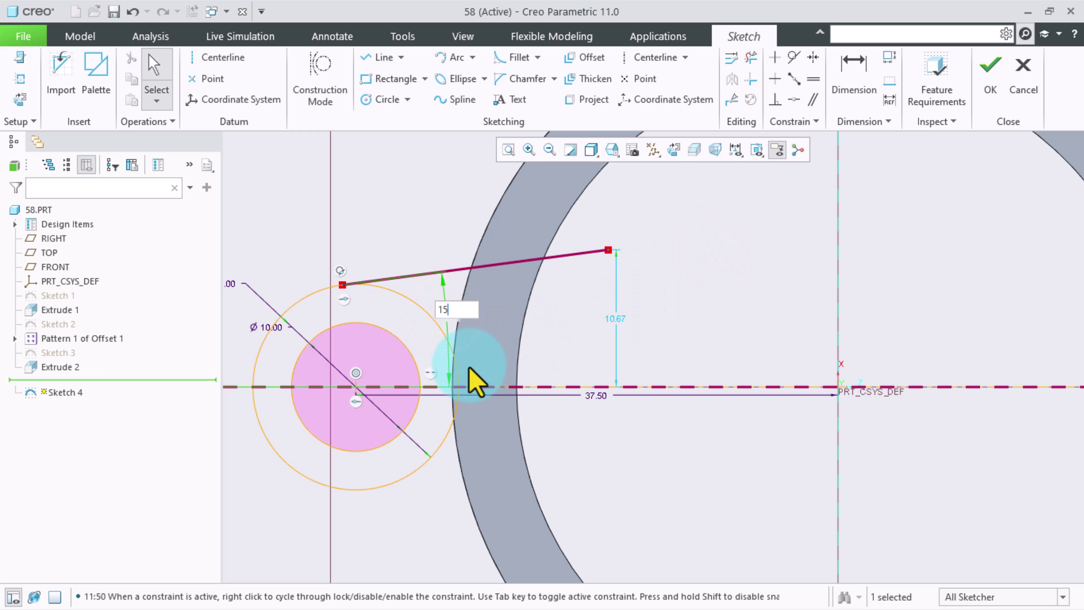
pyautogui.press('Return')
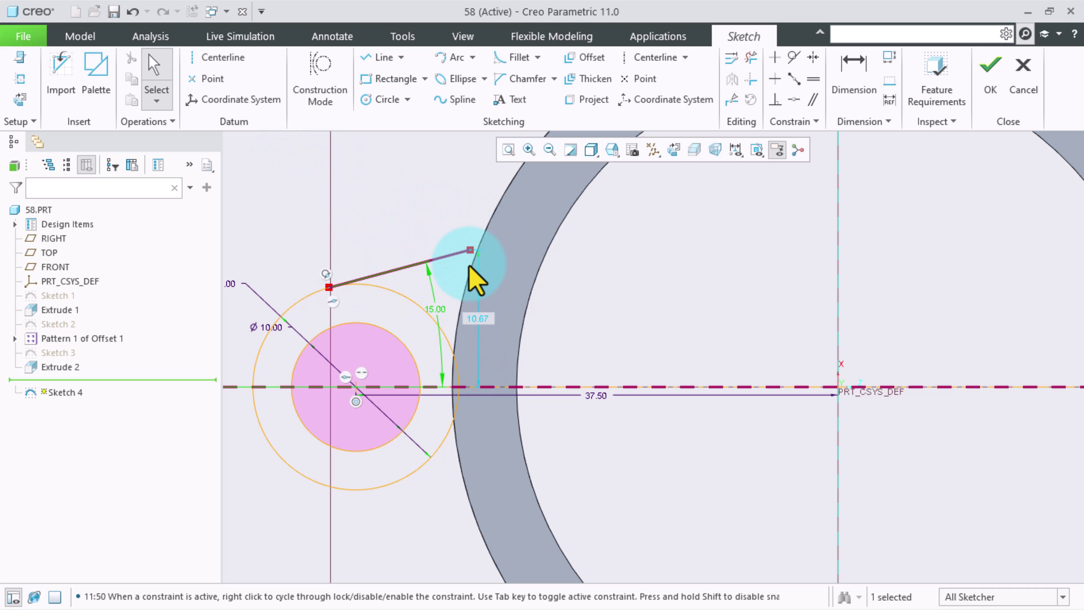
pyautogui.click(265, 324)
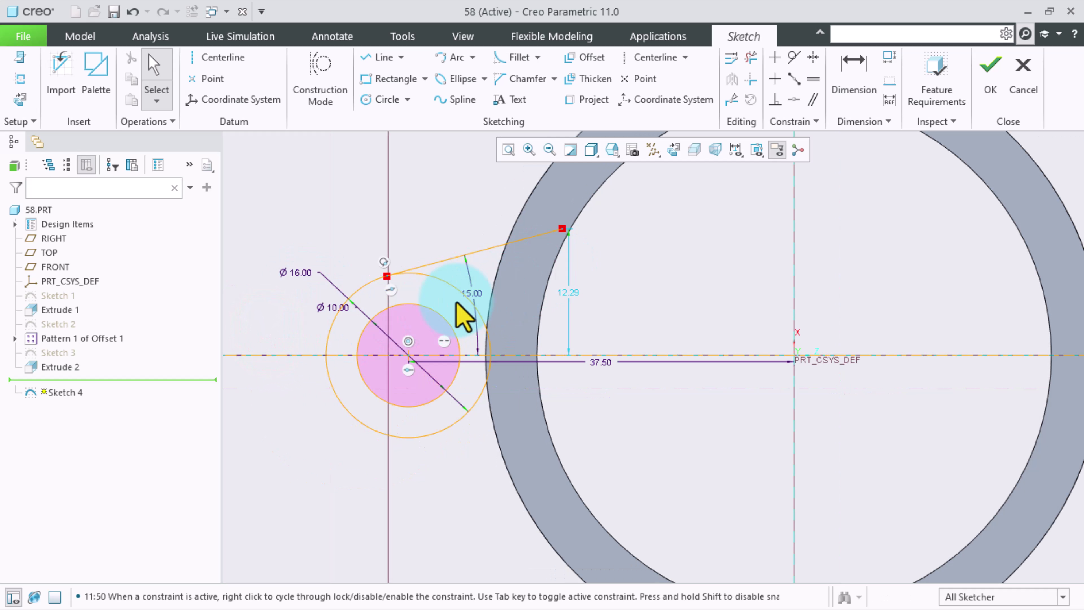
pyautogui.scroll(2, 427, 359)
pyautogui.scroll(1, 397, 363)
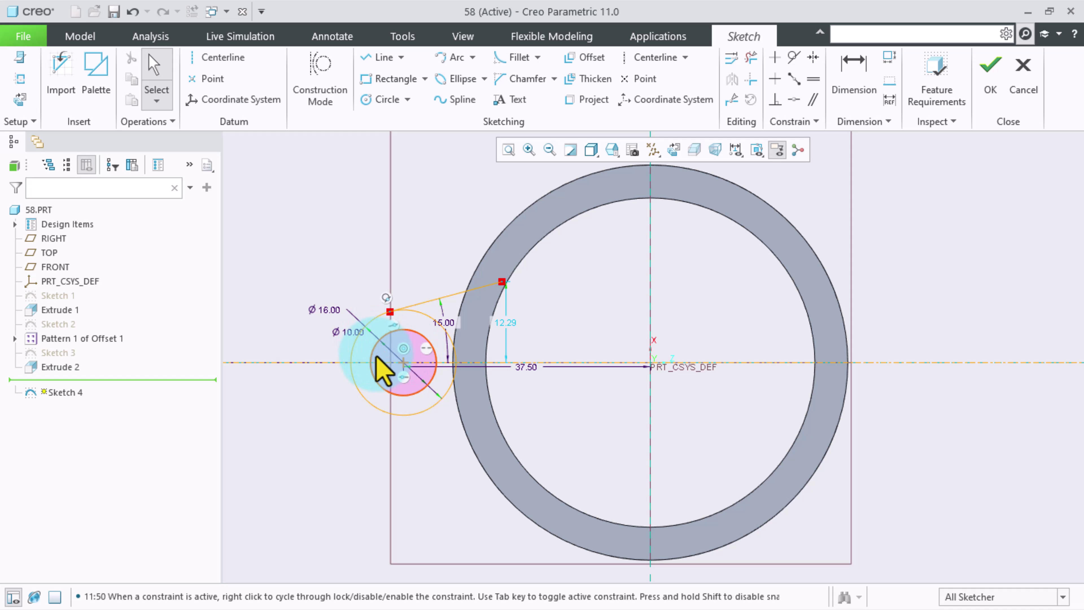
# Sketch a circle centred on the origin that traces the ring's outer edge.
pyautogui.click(386, 99)
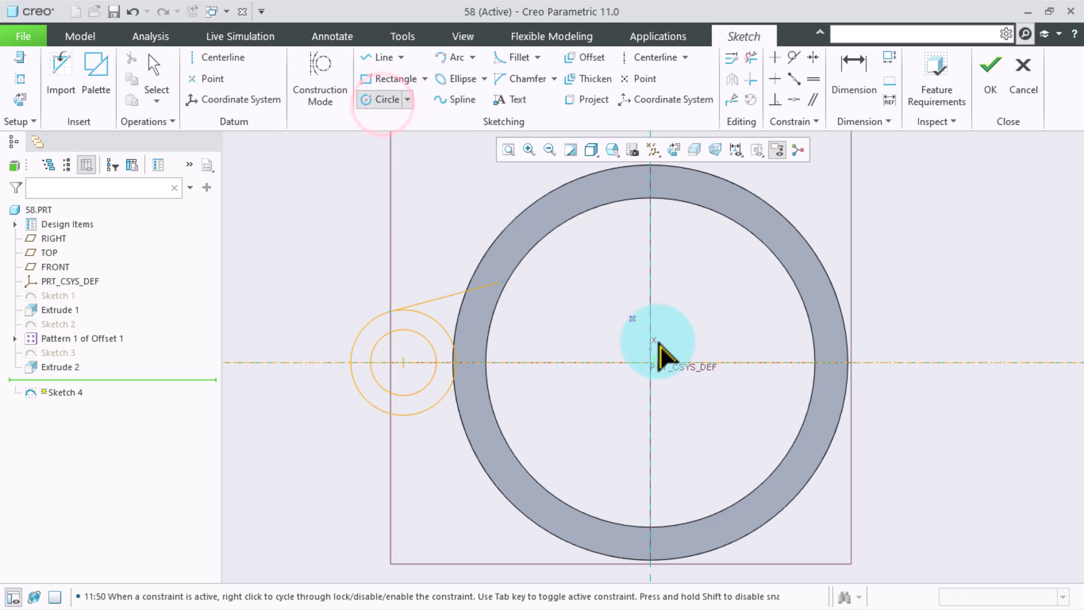
pyautogui.click(649, 364)
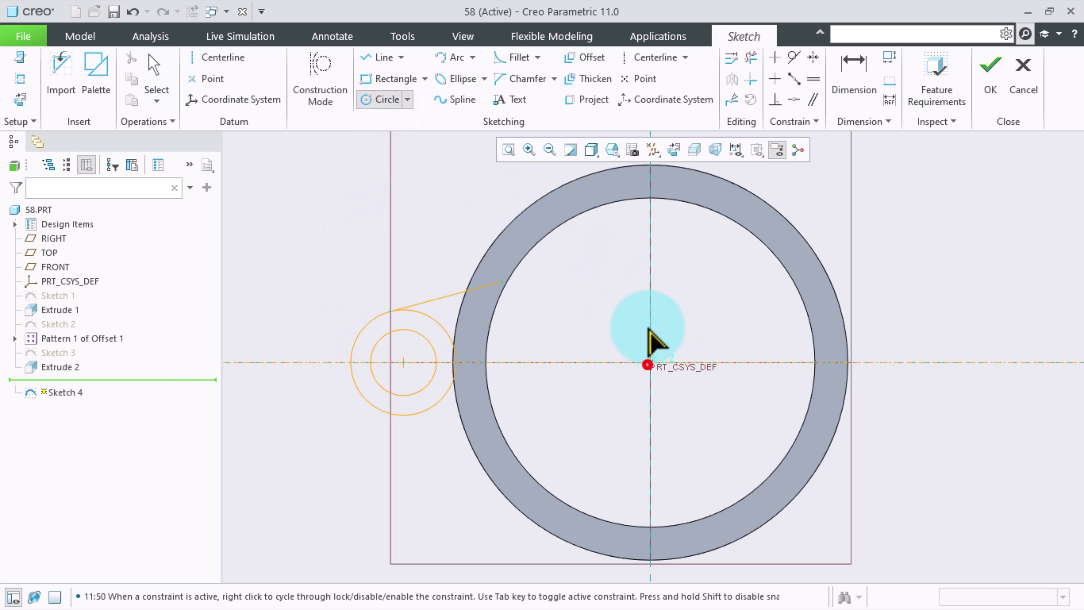
pyautogui.click(624, 168)
pyautogui.middleClick(442, 210)
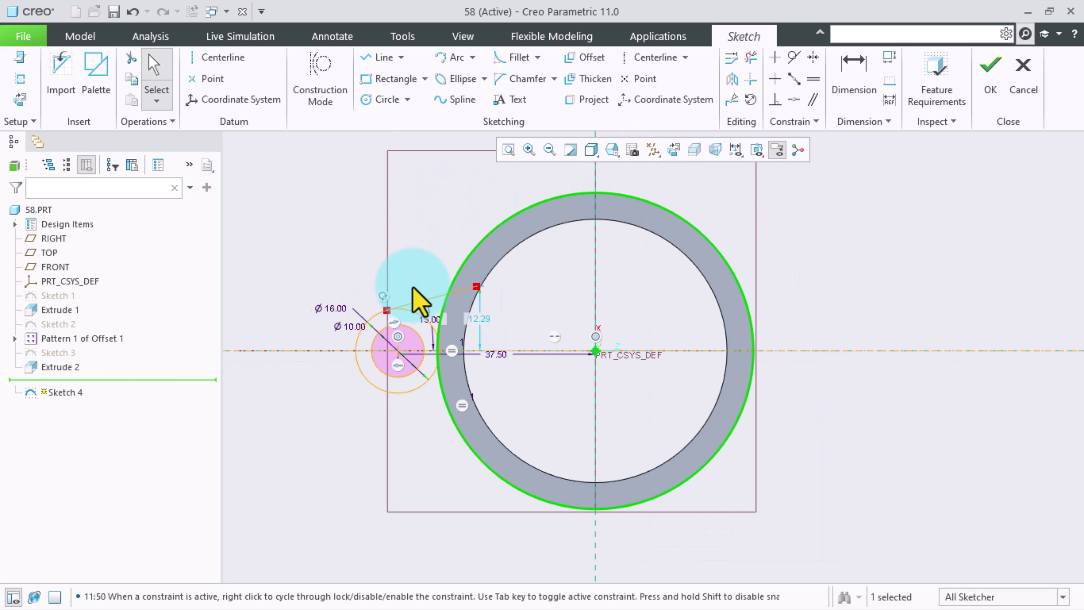
pyautogui.scroll(-2, 428, 290)
pyautogui.click(429, 238)
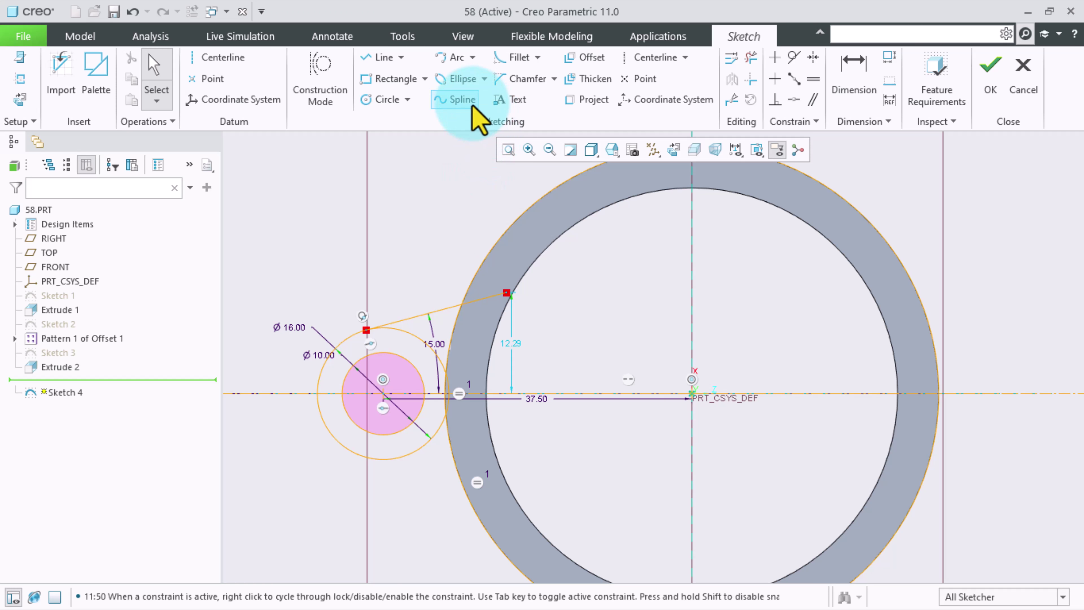
# Fillet the angled line into the outer-edge circle and edit the radius to 8.
pyautogui.click(518, 60)
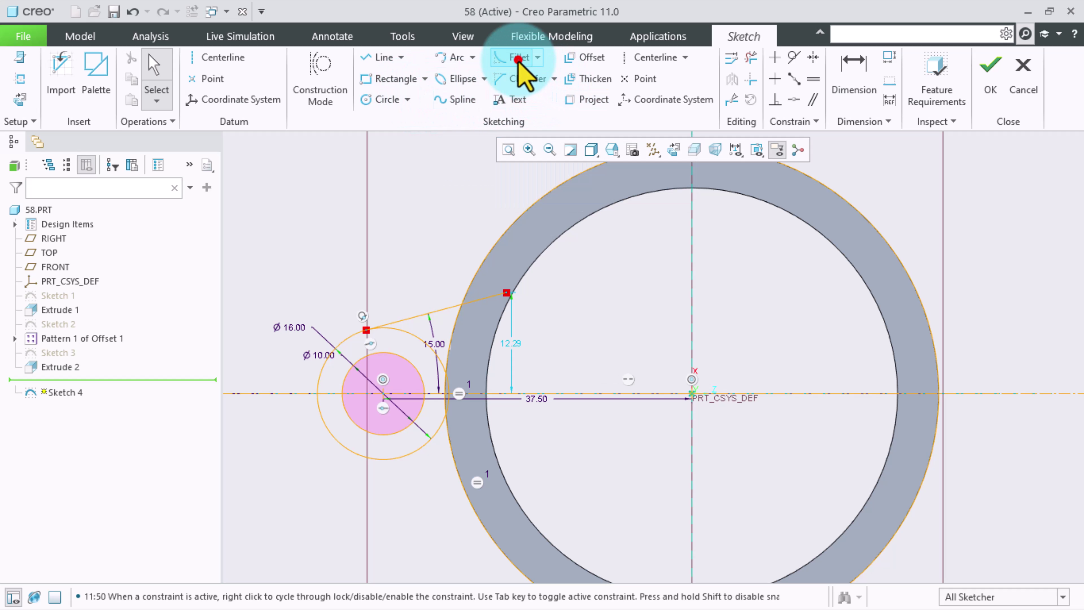
pyautogui.click(444, 308)
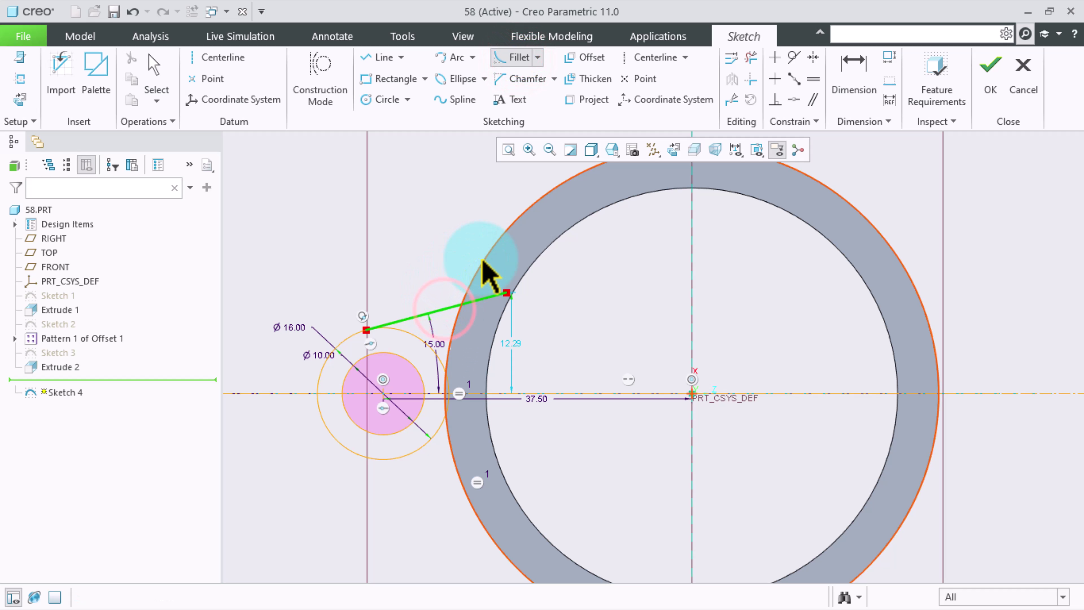
pyautogui.click(482, 262)
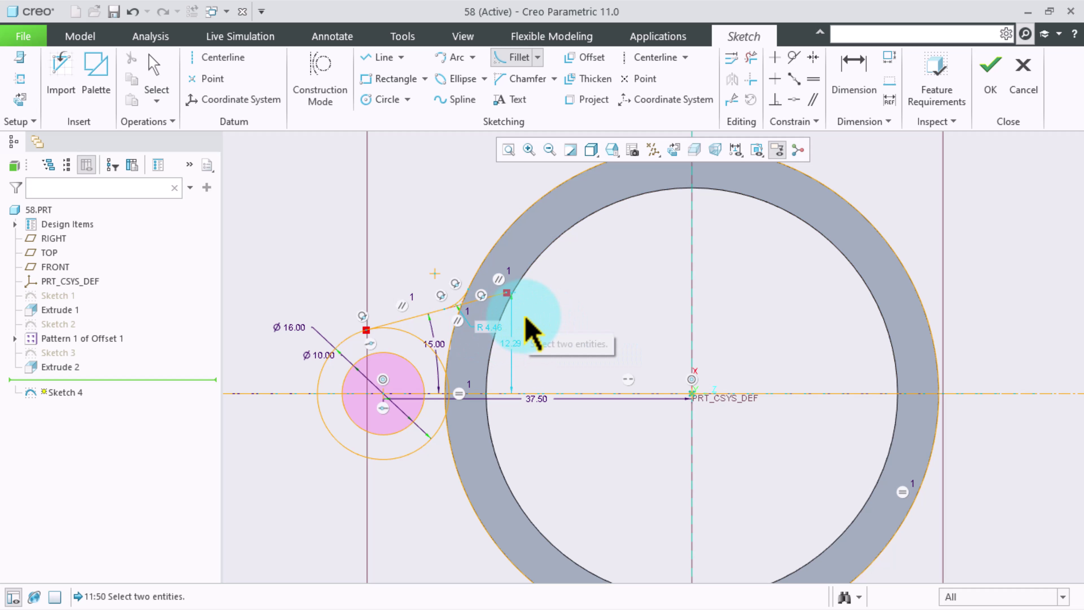
pyautogui.middleClick(512, 342)
pyautogui.doubleClick(489, 327)
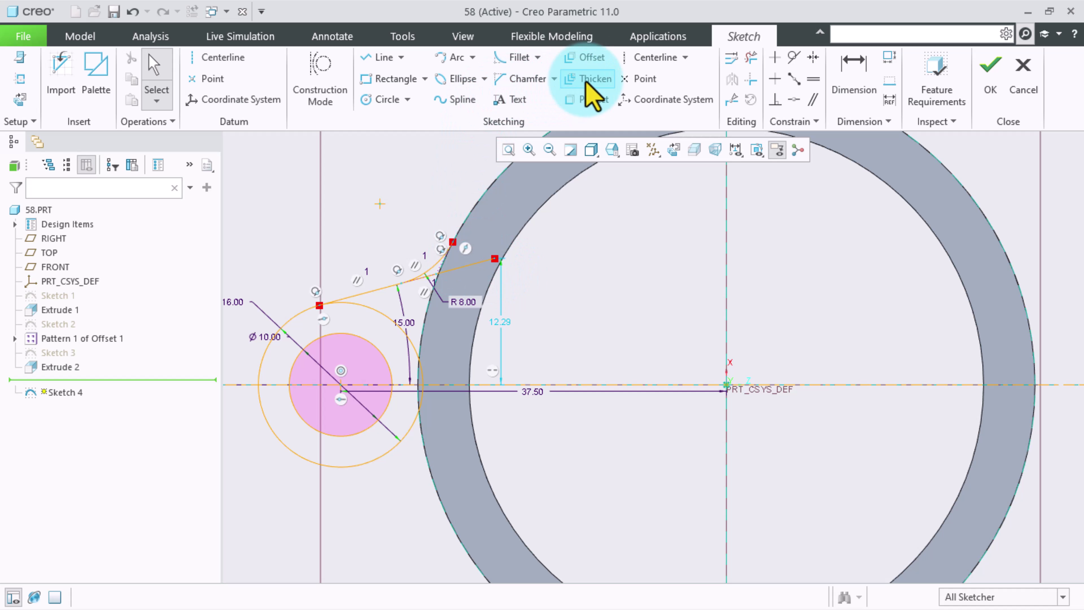
# Delete the leftover line segment beyond the R 8 fillet.
pyautogui.click(752, 60)
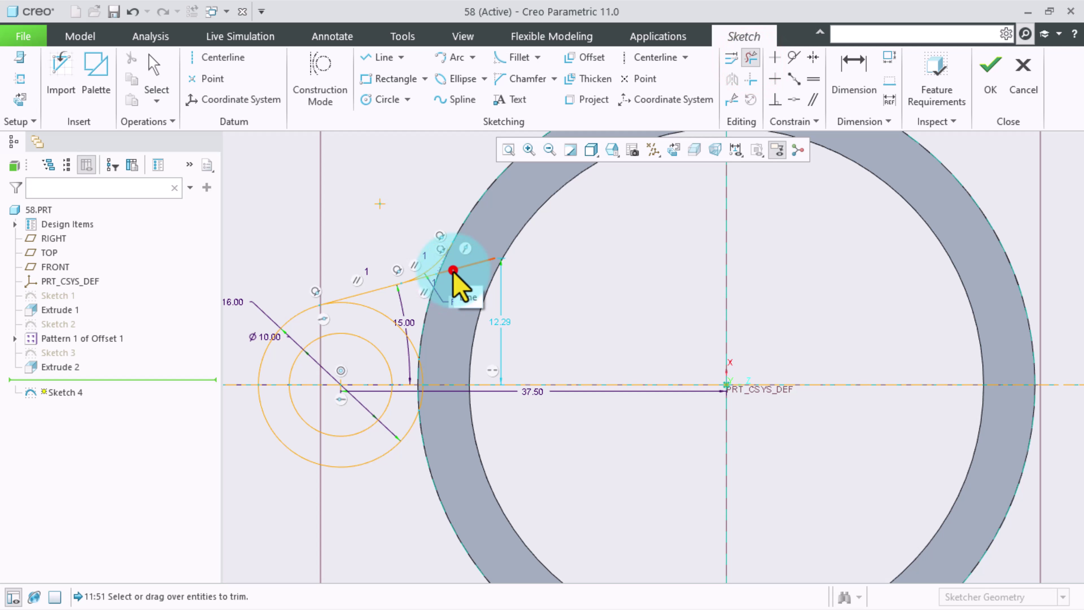
pyautogui.click(430, 273)
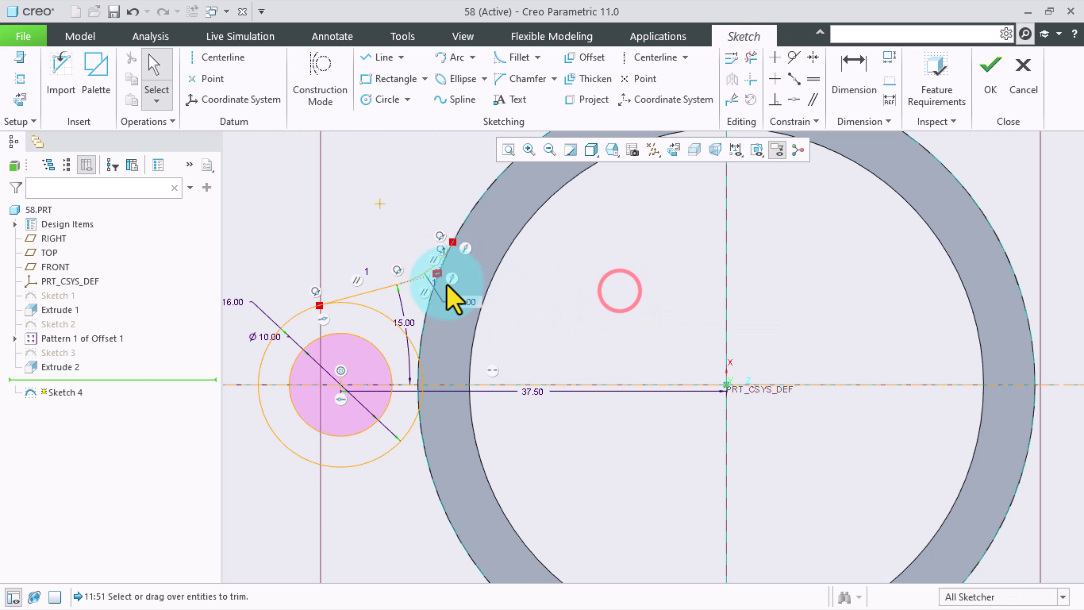
pyautogui.scroll(3, 447, 299)
pyautogui.scroll(3, 448, 264)
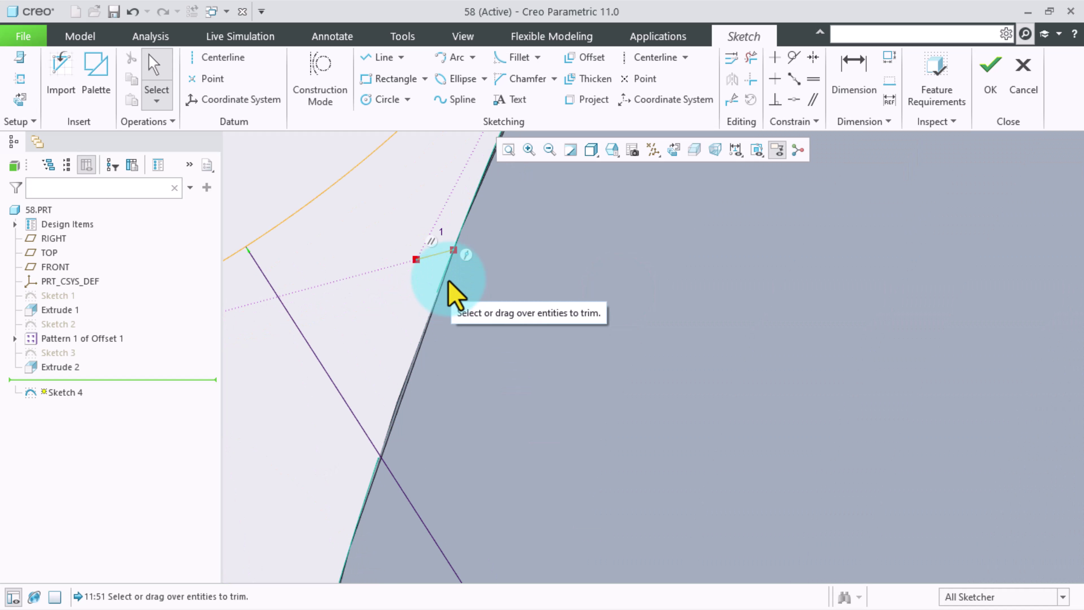
pyautogui.click(434, 253)
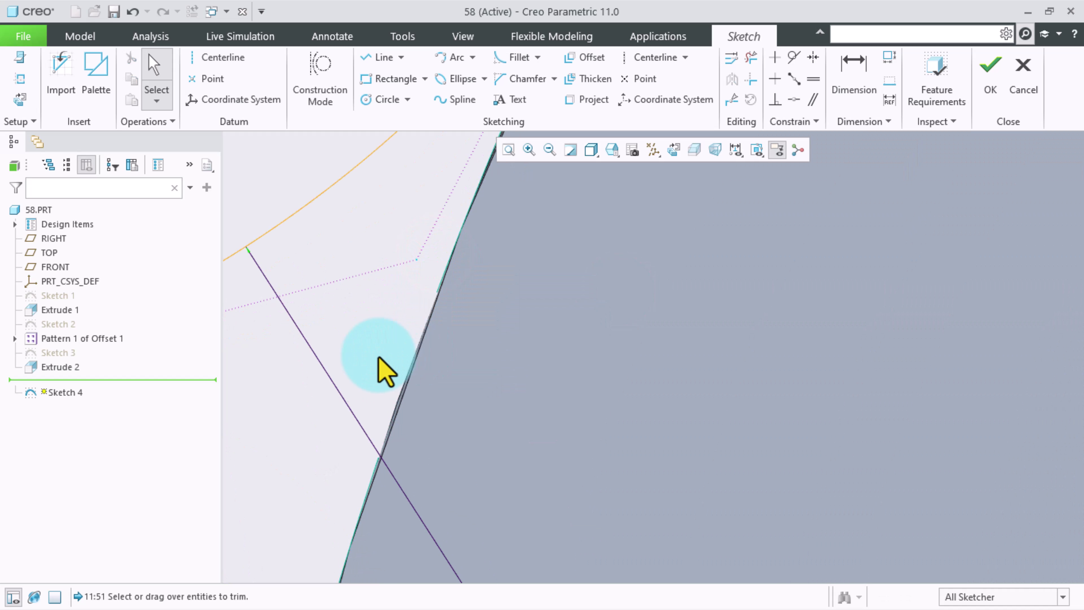
pyautogui.scroll(-3, 385, 359)
pyautogui.scroll(-2, 394, 338)
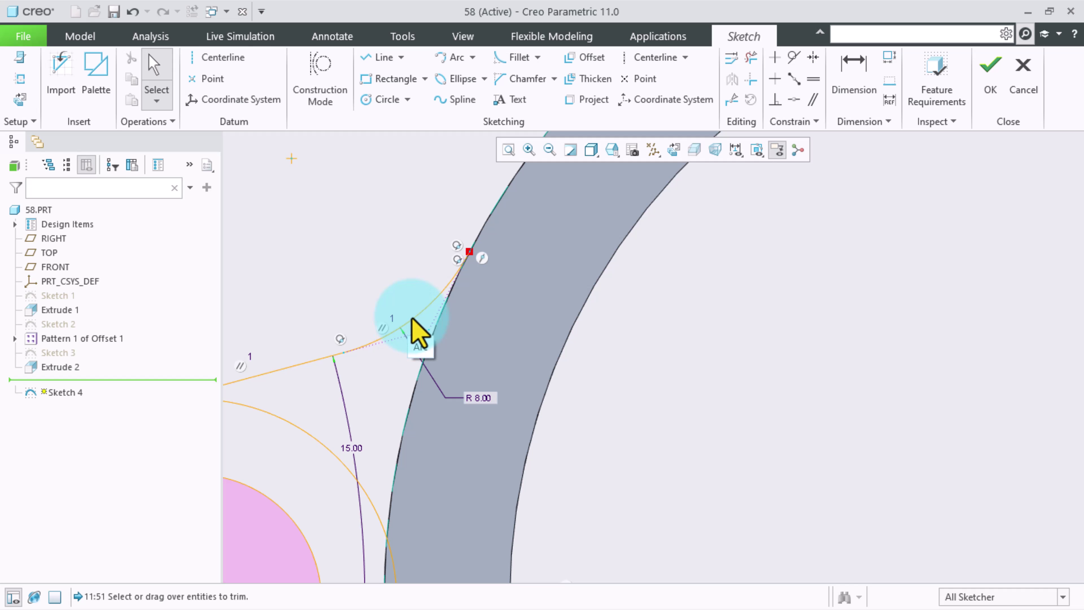
# Select the fillet arc together with the tangent line.
pyautogui.click(416, 329)
pyautogui.scroll(-1, 699, 348)
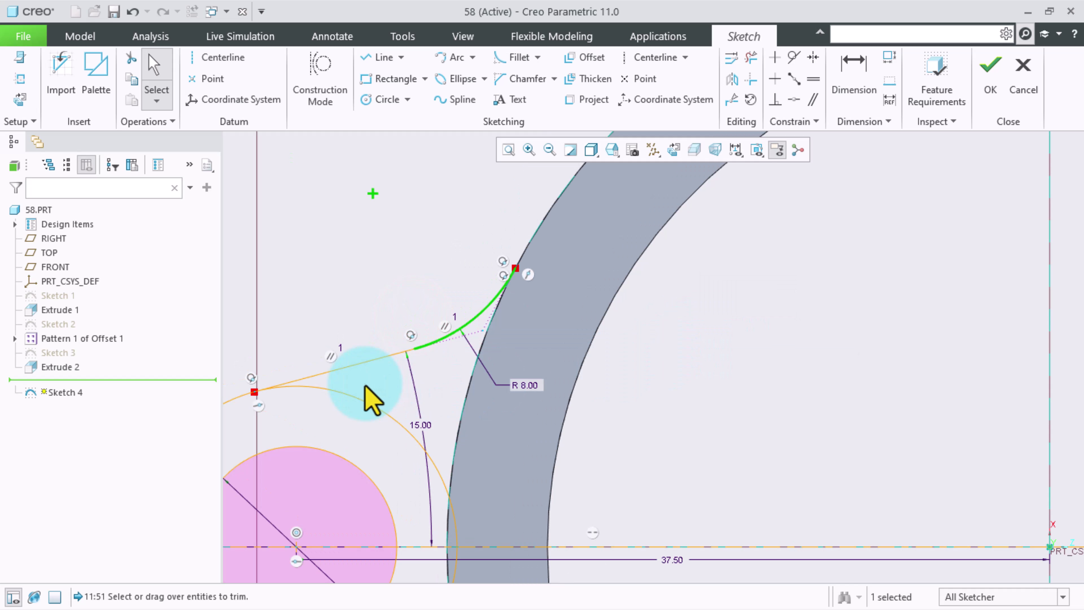
pyautogui.keyDown('ctrl'); pyautogui.click(358, 368); pyautogui.keyUp('ctrl')
pyautogui.scroll(-1, 682, 341)
pyautogui.scroll(-2, 597, 286)
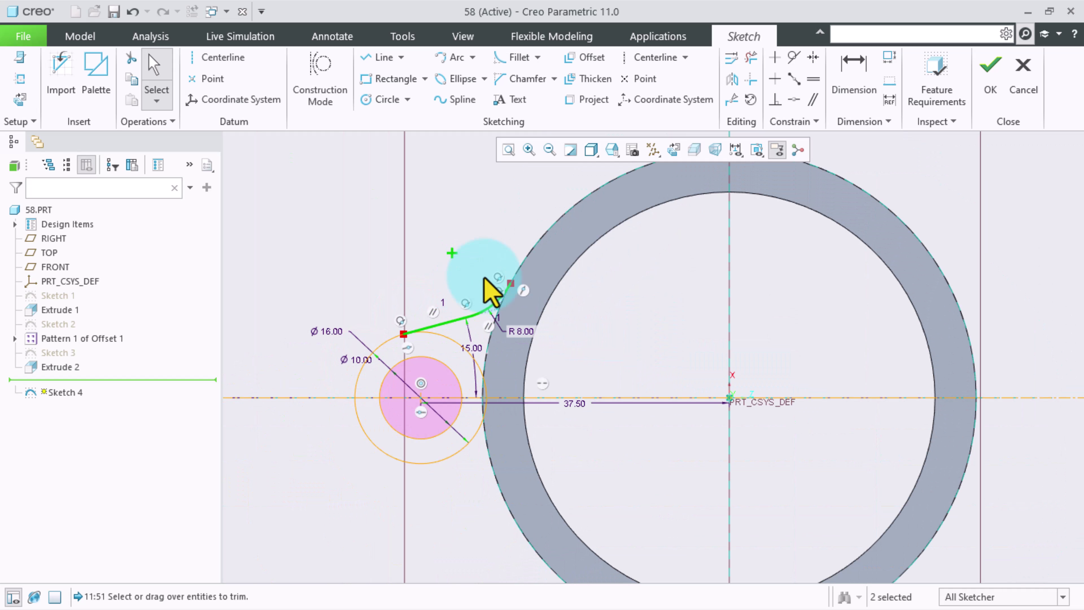
# Mirror the fillet arc and tangent line about the horizontal centreline.
pyautogui.click(731, 79)
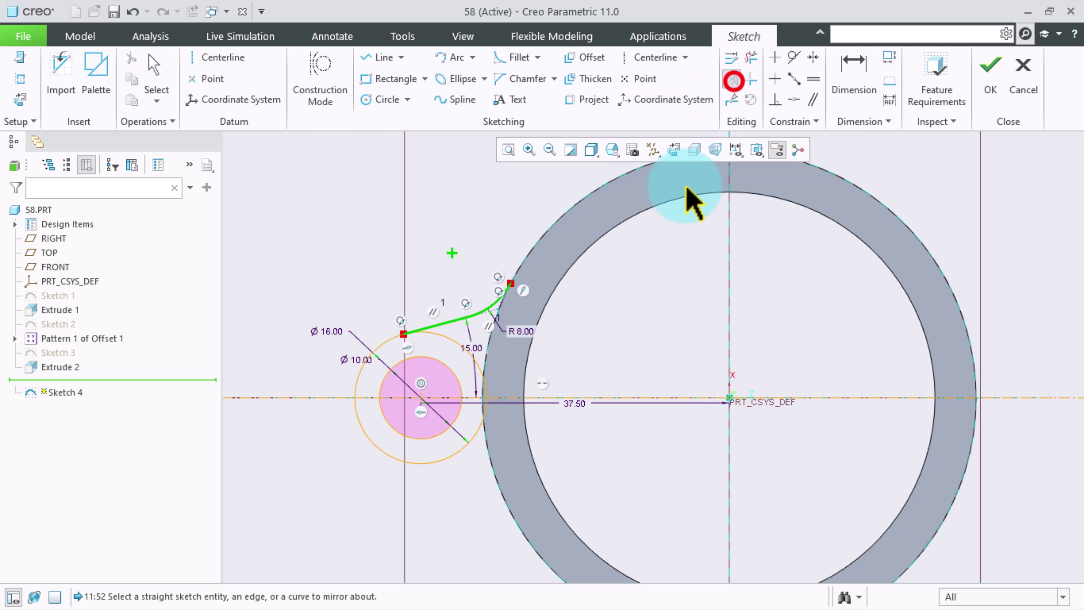
pyautogui.click(587, 398)
pyautogui.click(605, 347)
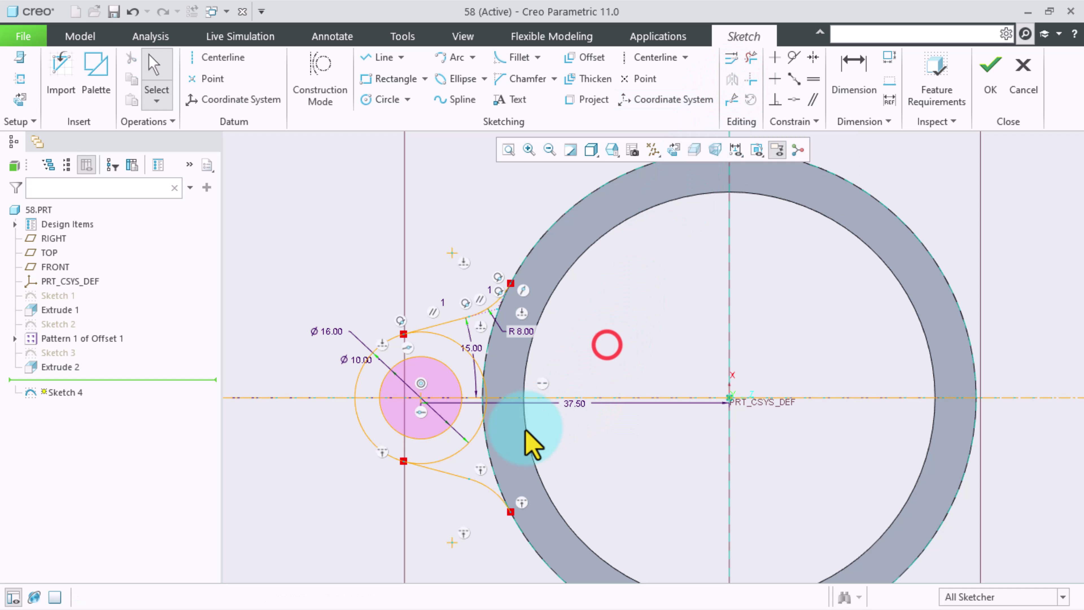
pyautogui.scroll(-1, 482, 440)
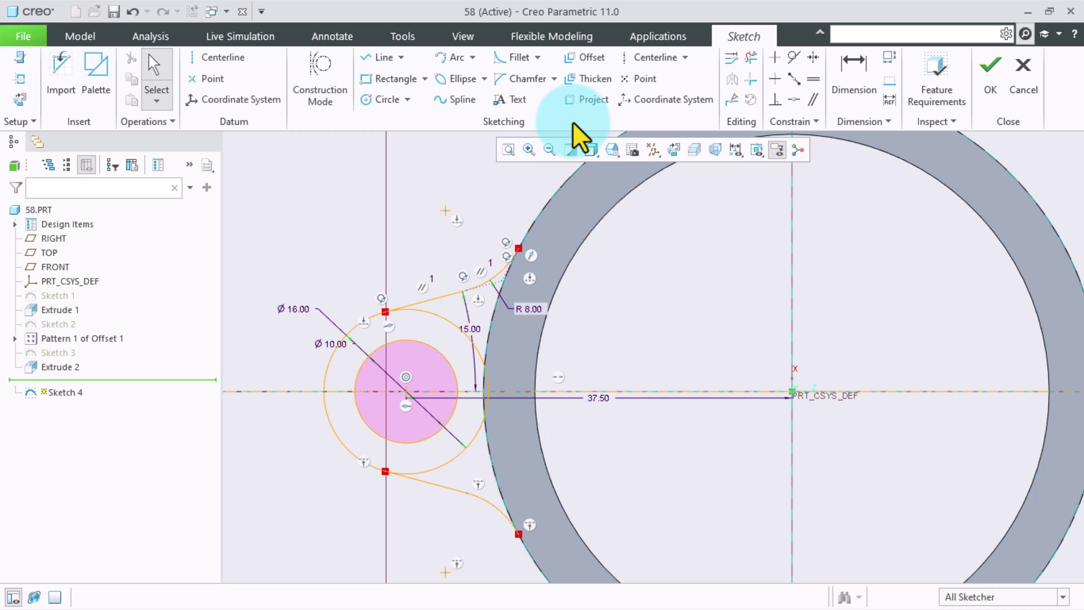
# Trim the unneeded arcs, including the Ø16 circle's inner arc, around the Ø10 hole.
pyautogui.click(749, 62)
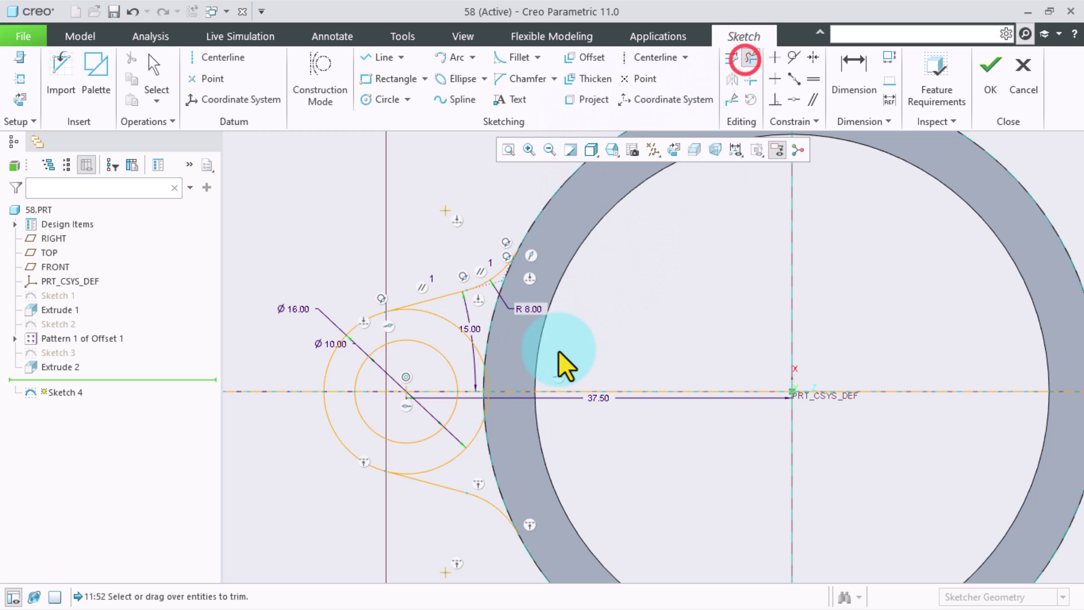
pyautogui.click(467, 340)
pyautogui.click(476, 436)
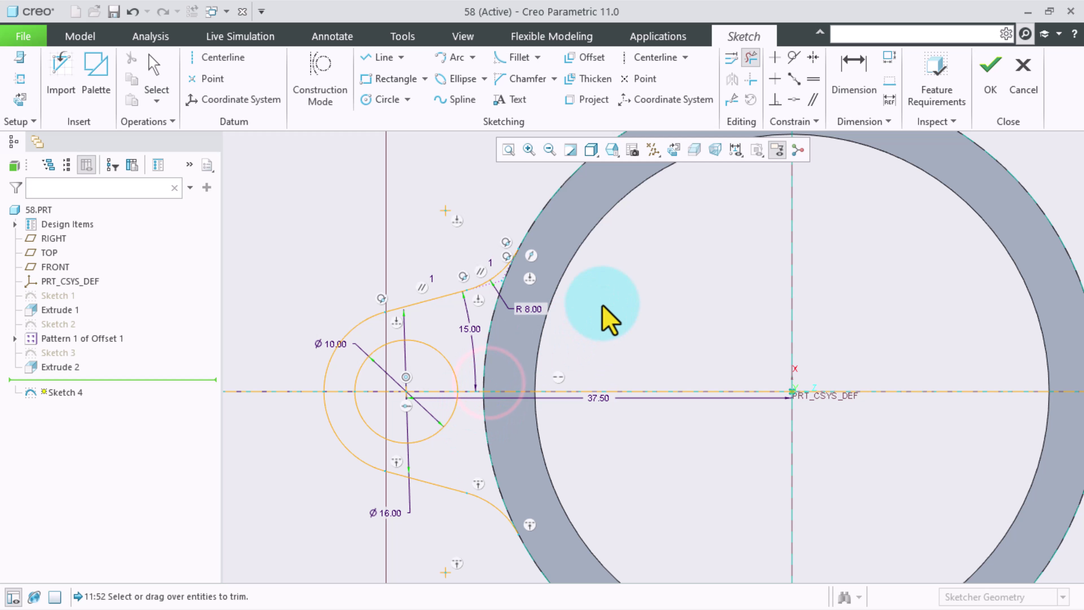
pyautogui.middleClick(597, 308)
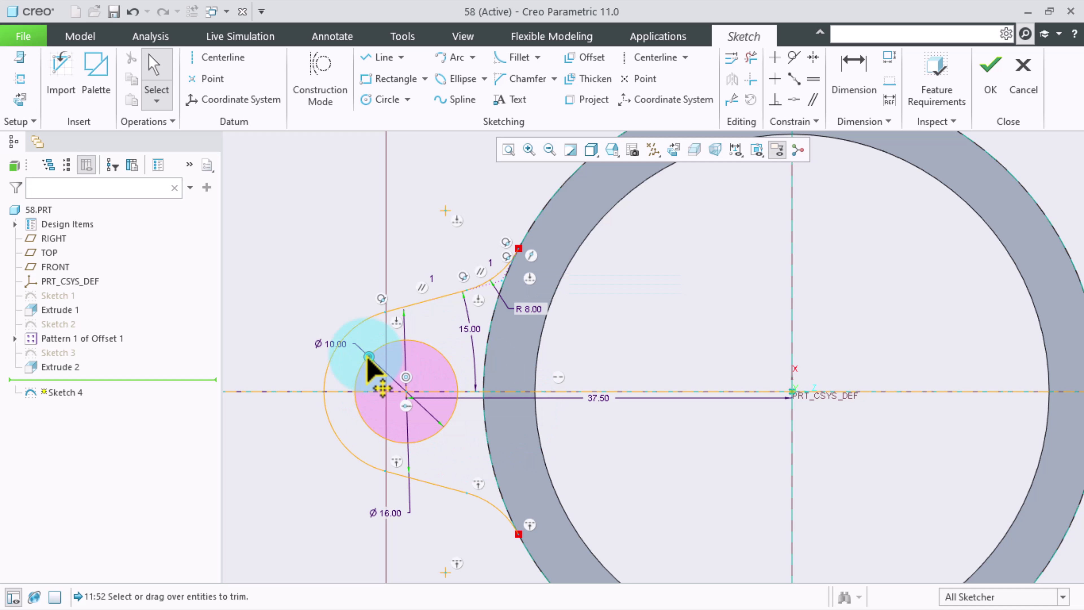
pyautogui.click(386, 56)
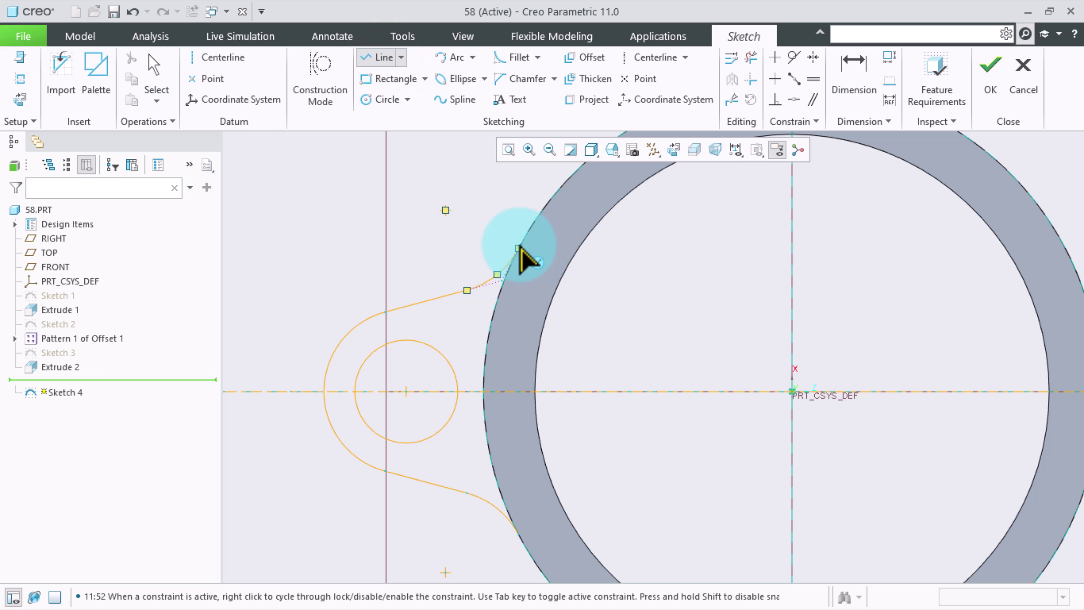
# Close the lug outline with a vertical line at the ring and finish Sketch 4 for extrusion.
pyautogui.click(518, 249)
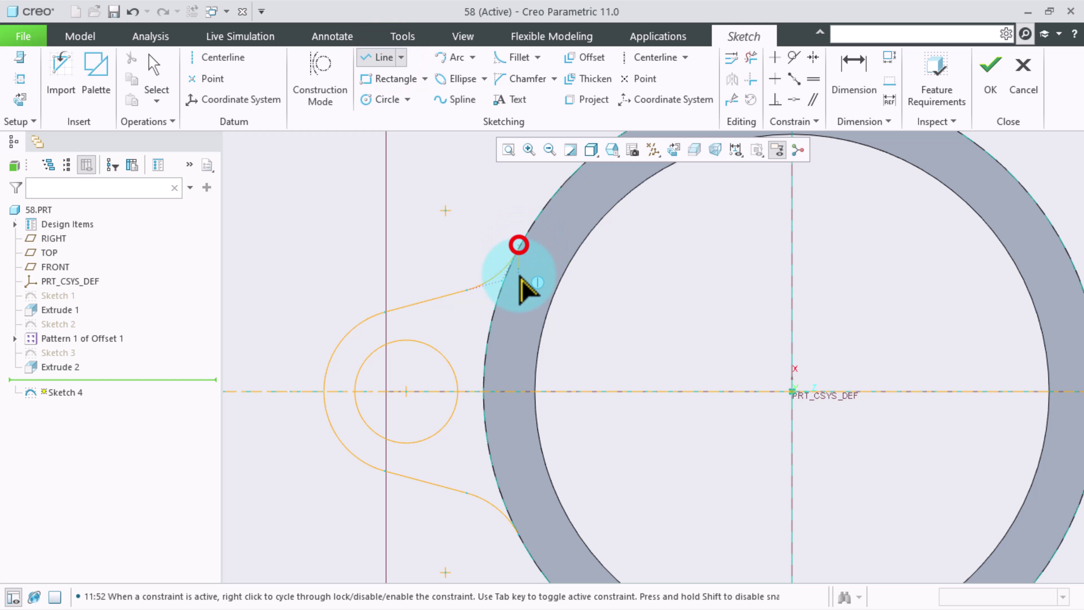
pyautogui.click(516, 534)
pyautogui.middleClick(649, 312)
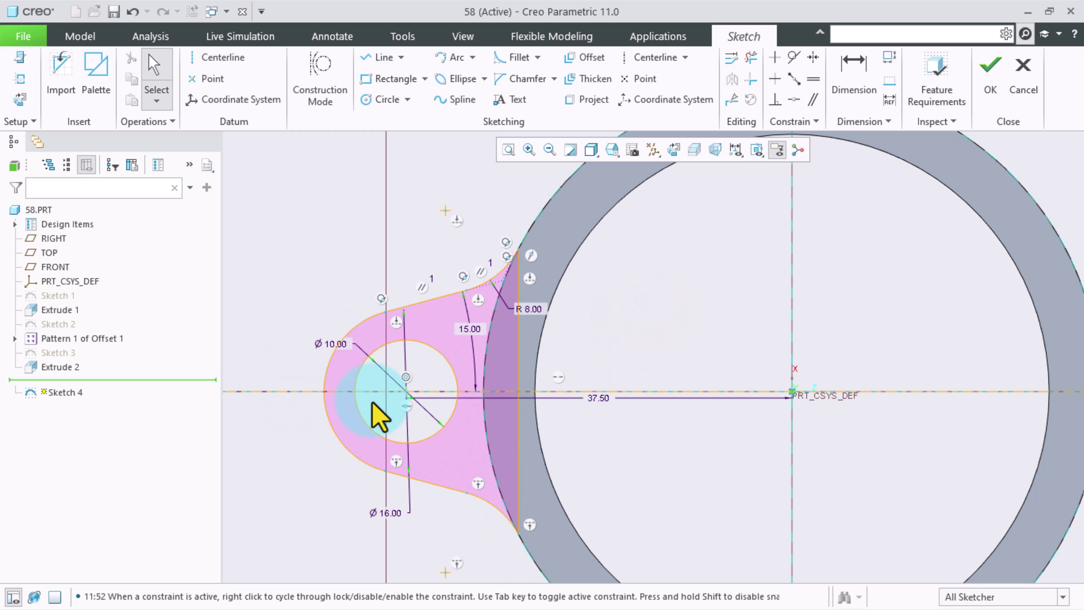
pyautogui.click(990, 69)
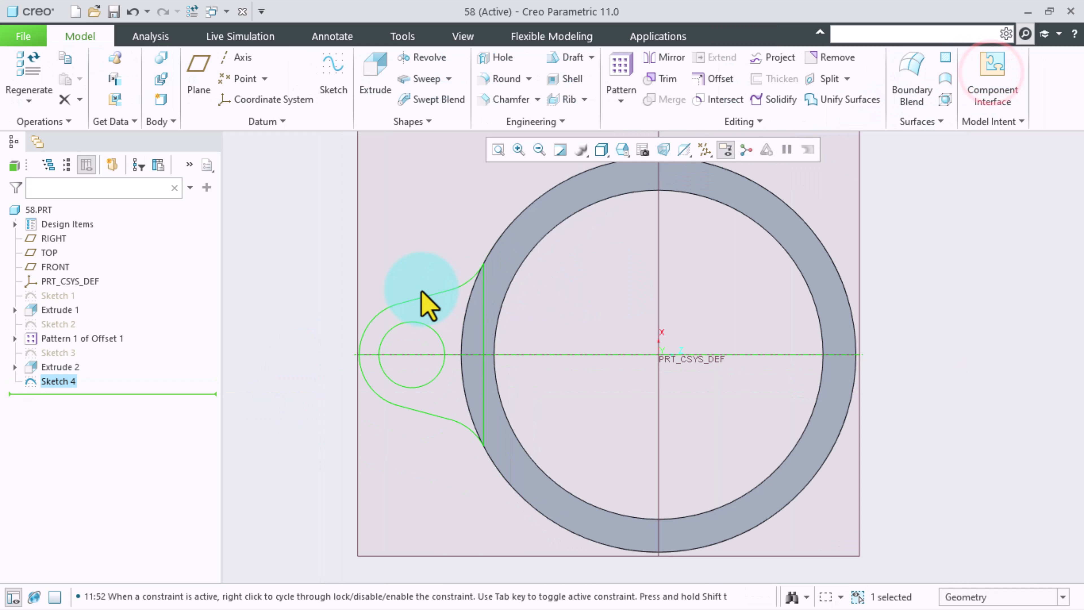
pyautogui.moveTo(553, 303); pyautogui.dragTo(571, 260, button='middle')
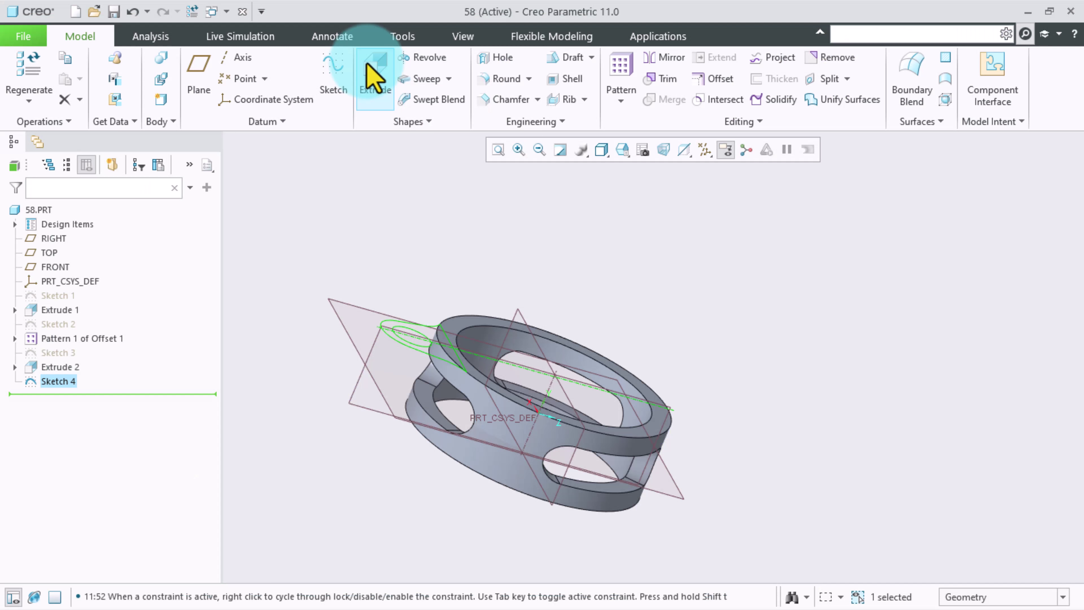
pyautogui.click(368, 64)
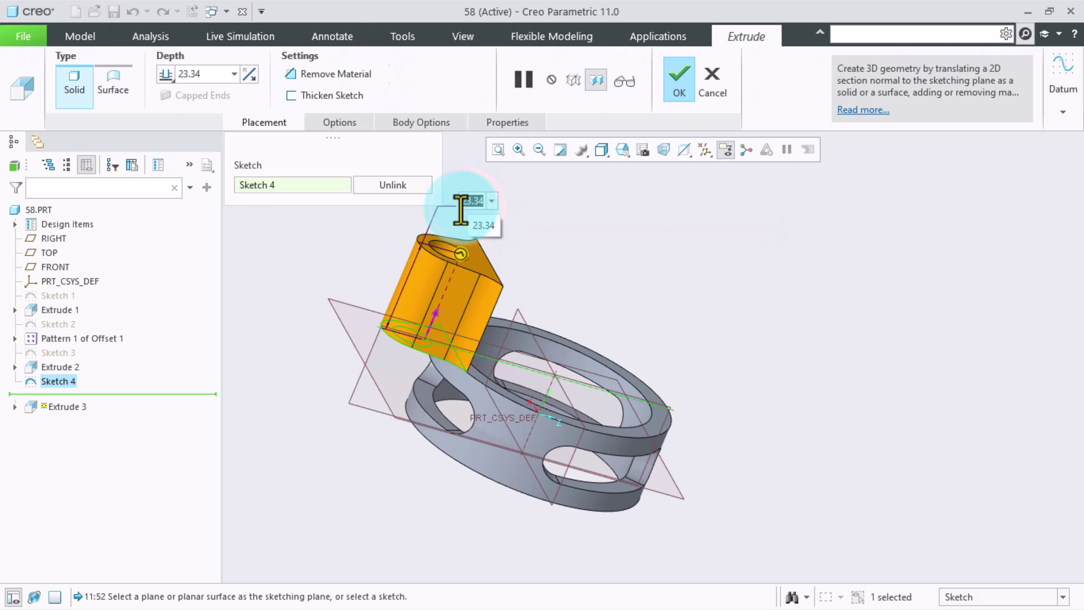
# Extrude the lug sketch 5.00 deep in the flipped direction.
pyautogui.write('5')
pyautogui.press('Return')
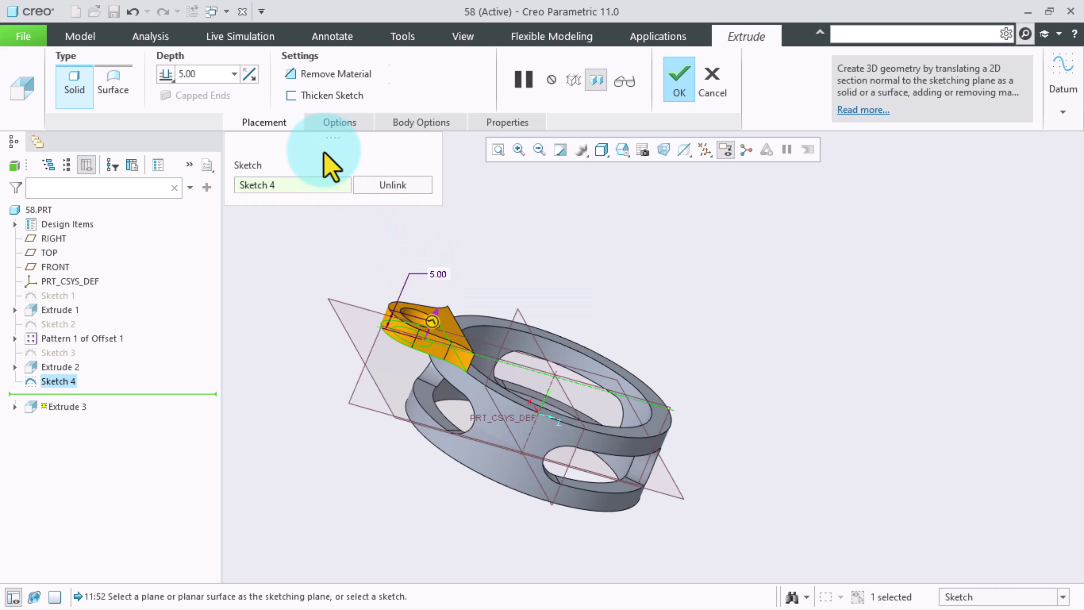
pyautogui.click(251, 76)
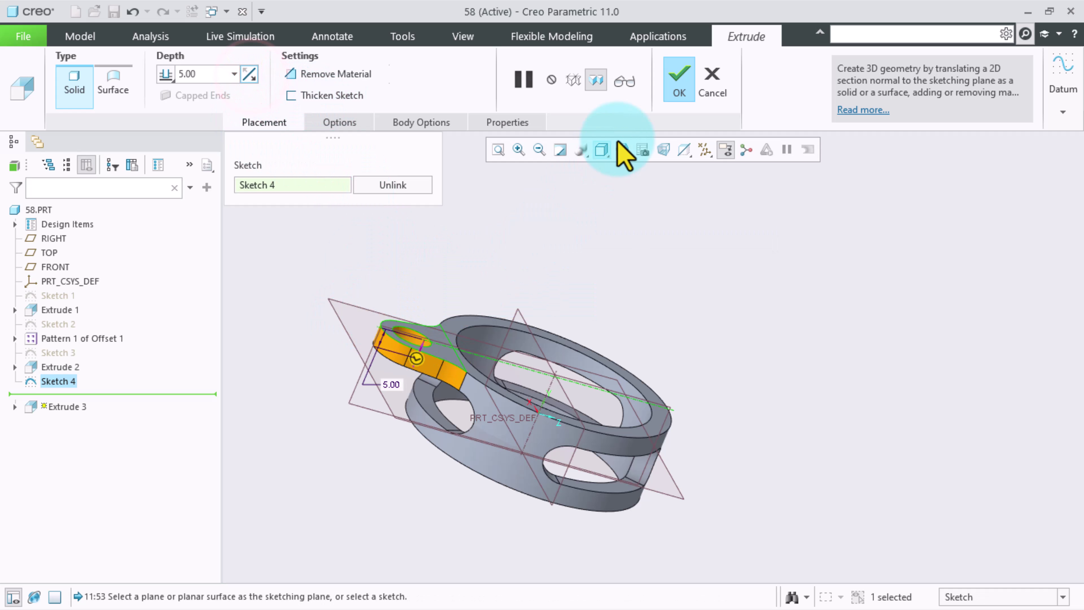
pyautogui.click(680, 76)
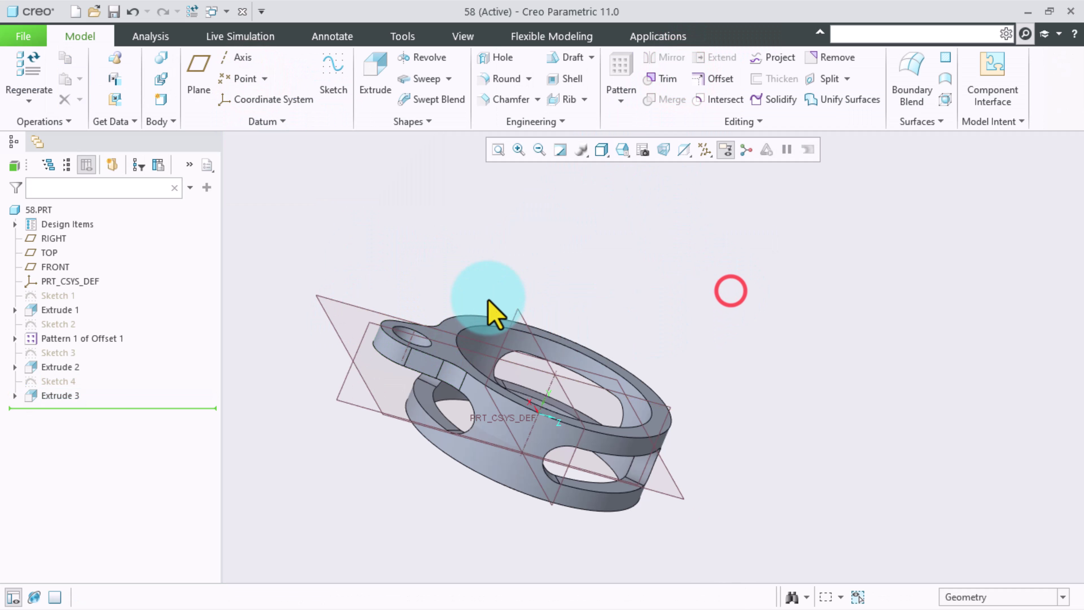
pyautogui.moveTo(492, 310)
pyautogui.mouseDown(button='middle')
pyautogui.moveTo(453, 359)
pyautogui.moveTo(459, 308)
pyautogui.mouseUp(button='middle')
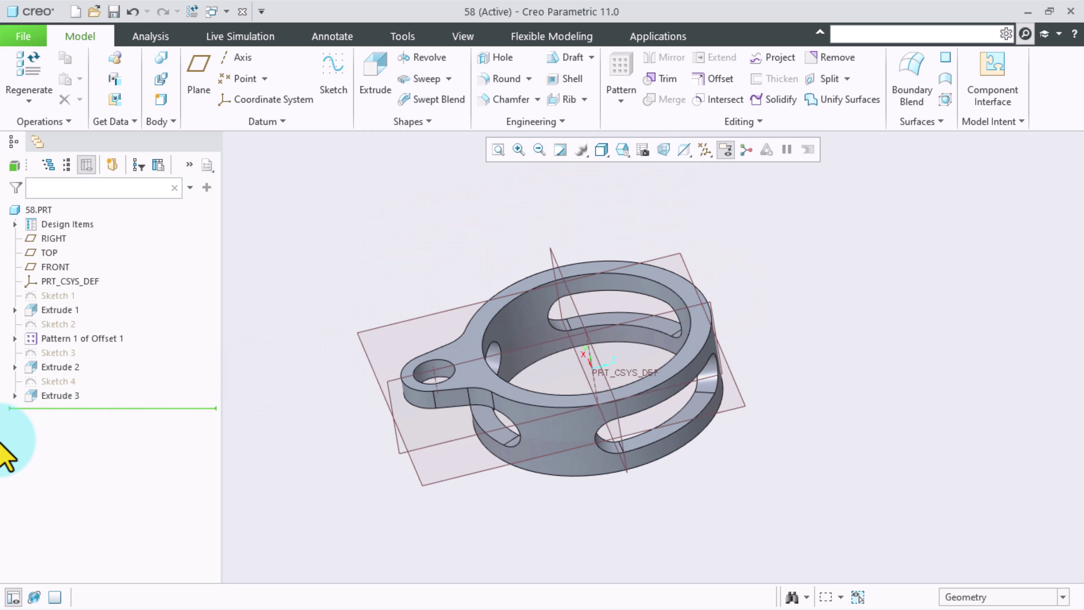
# Pattern Extrude 3 about axis A_1 as 3 members spread evenly over 360°.
pyautogui.click(47, 397)
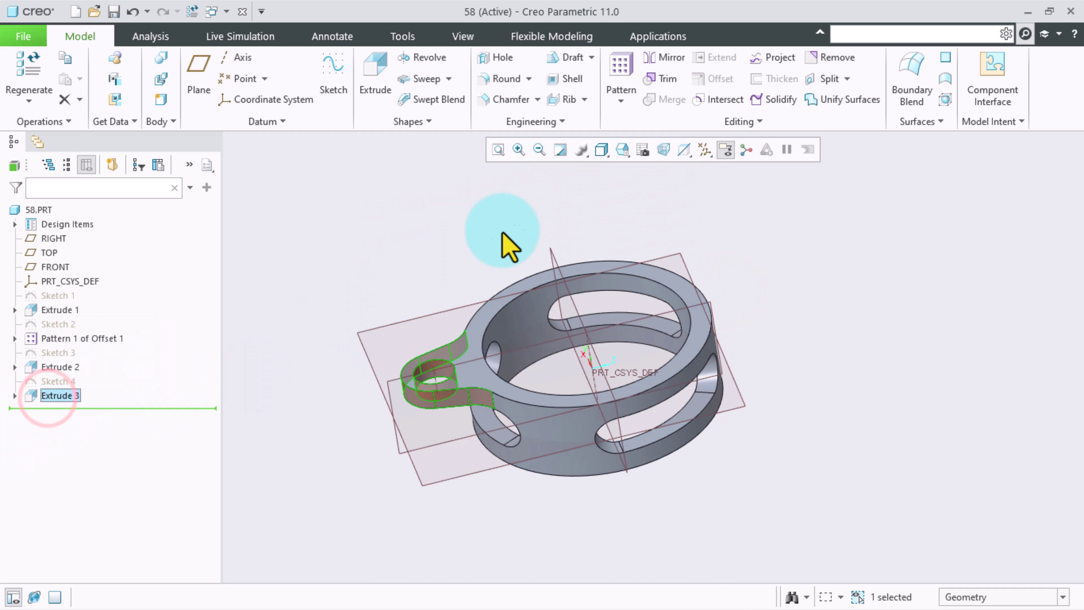
pyautogui.click(620, 64)
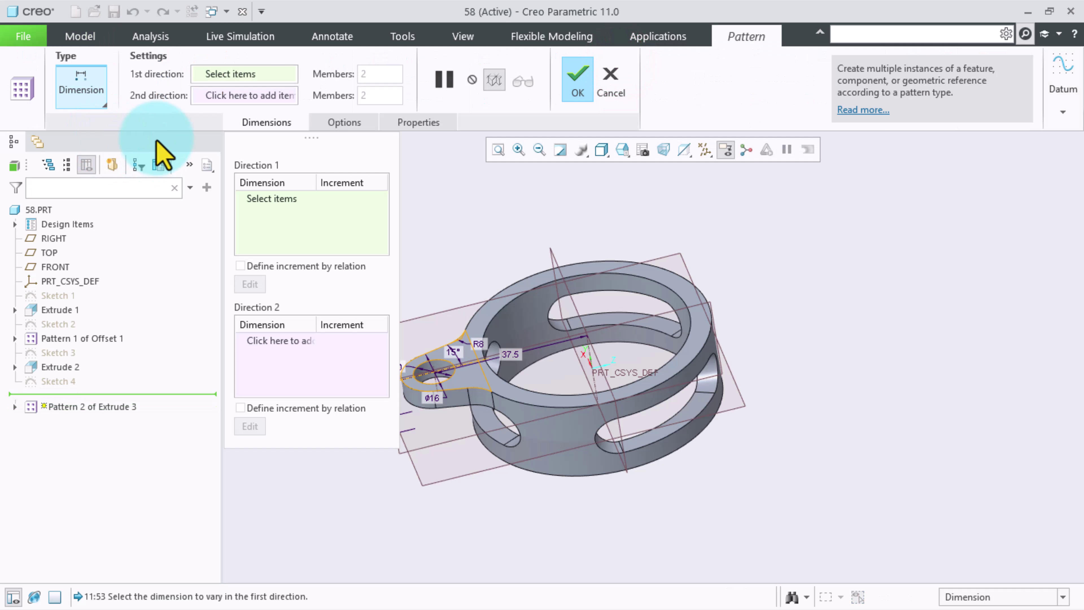
pyautogui.click(97, 98)
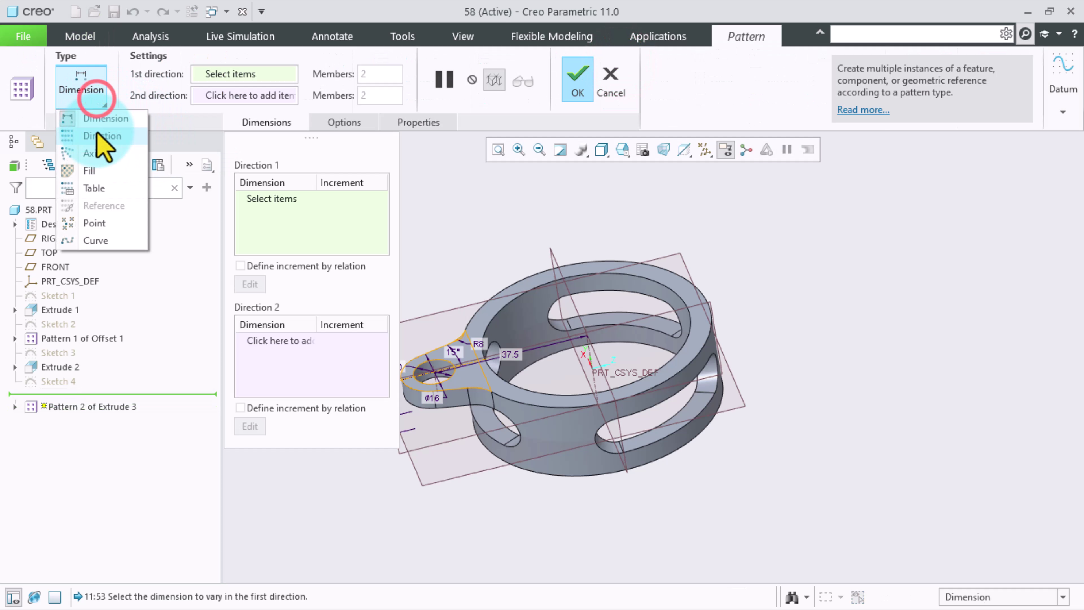
pyautogui.click(90, 150)
pyautogui.click(593, 363)
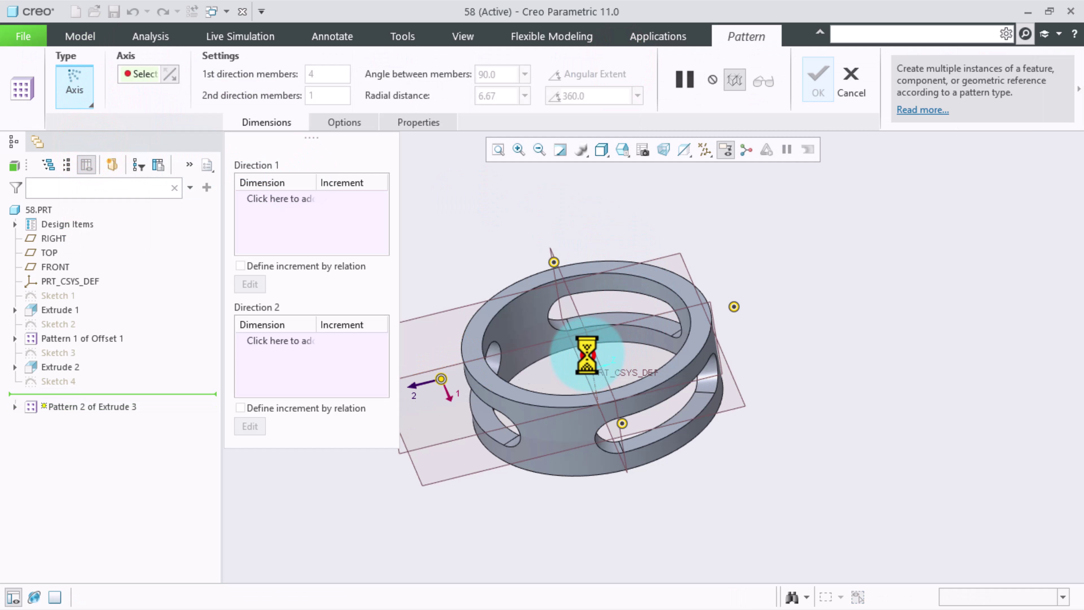
pyautogui.click(332, 81)
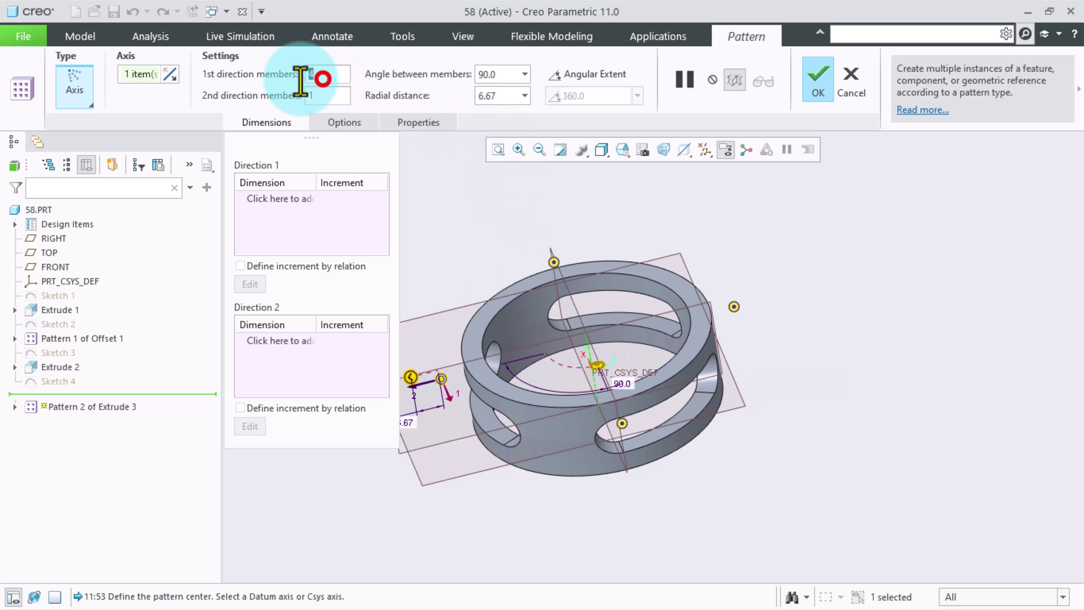
pyautogui.write('3')
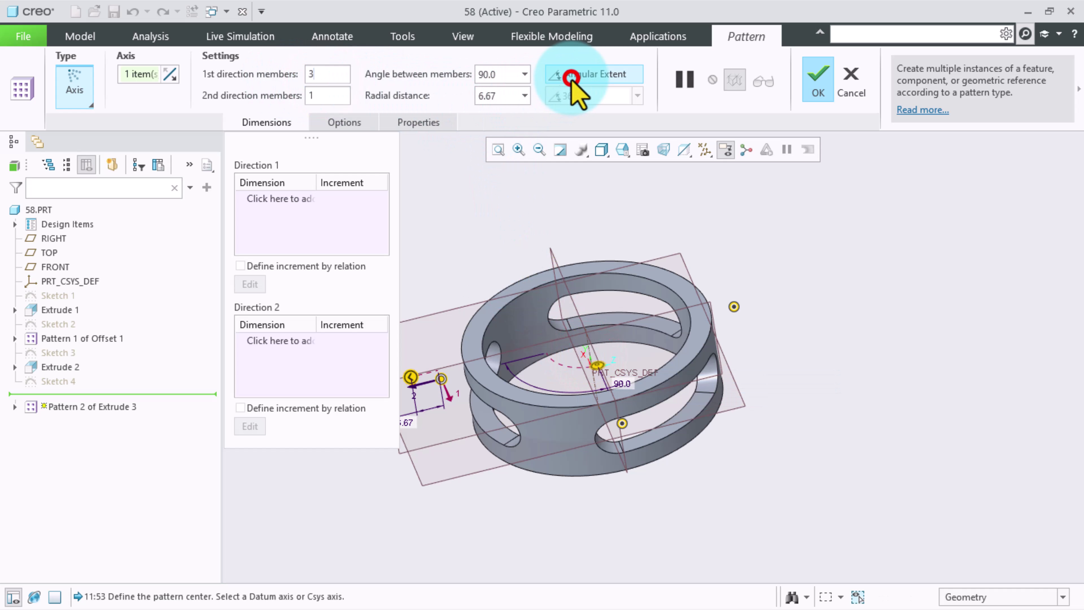
pyautogui.click(572, 78)
pyautogui.middleClick(819, 190)
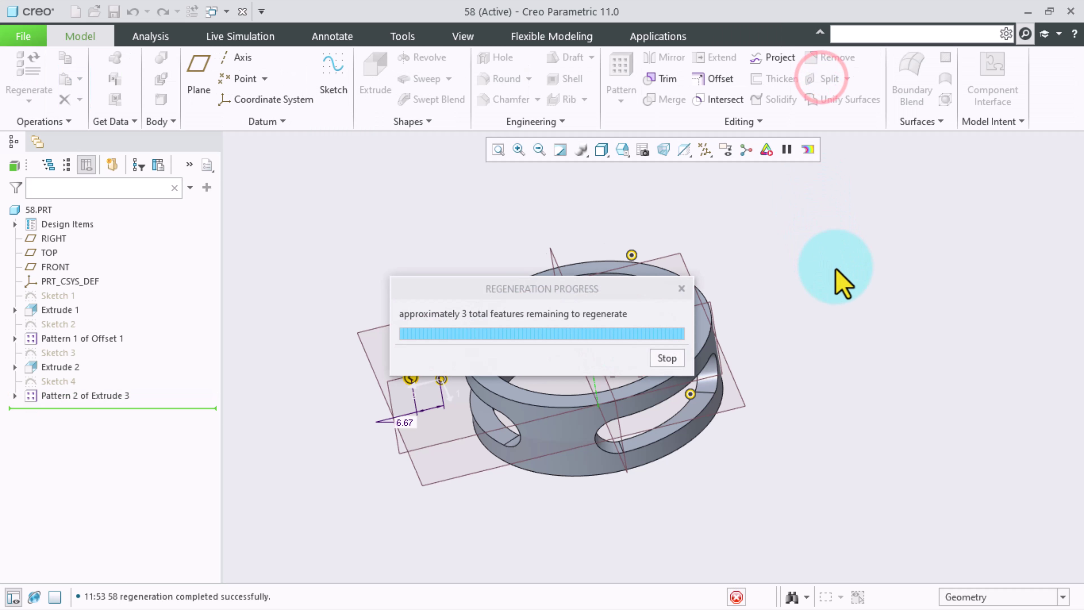
pyautogui.moveTo(835, 273)
pyautogui.mouseDown(button='middle')
pyautogui.moveTo(610, 363)
pyautogui.moveTo(717, 348)
pyautogui.mouseUp(button='middle')
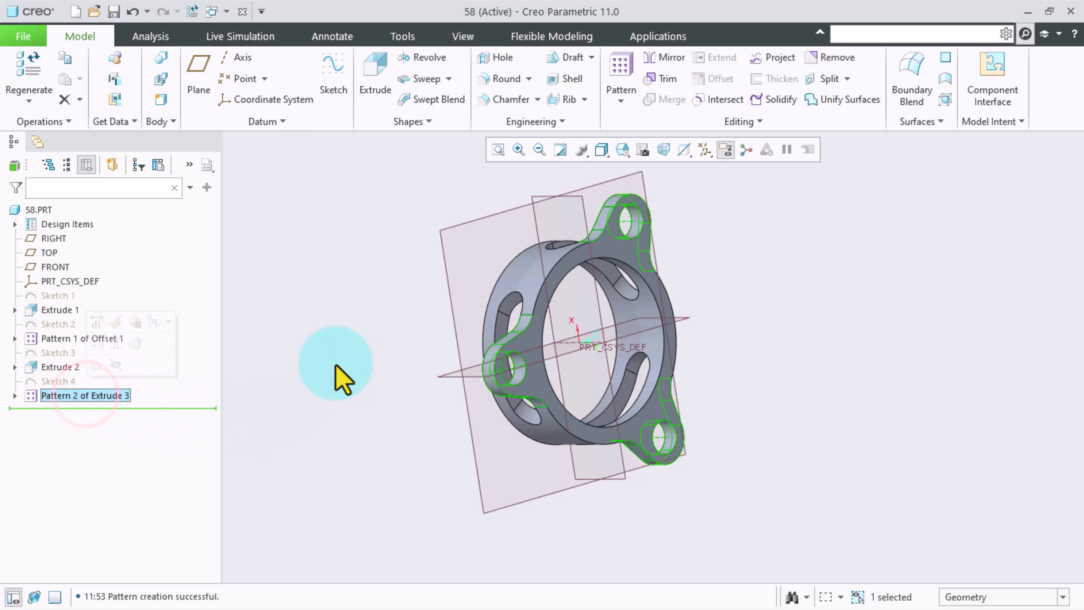
# Mirror Pattern 2 across the TOP datum plane.
pyautogui.moveTo(348, 321); pyautogui.dragTo(381, 340, button='middle')
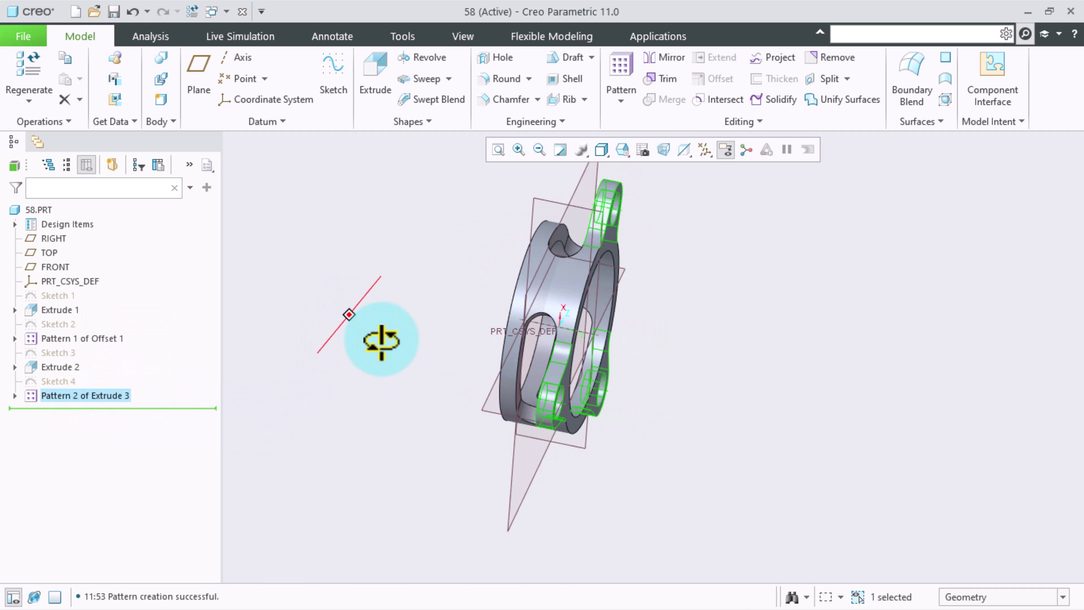
pyautogui.scroll(-2, 395, 429)
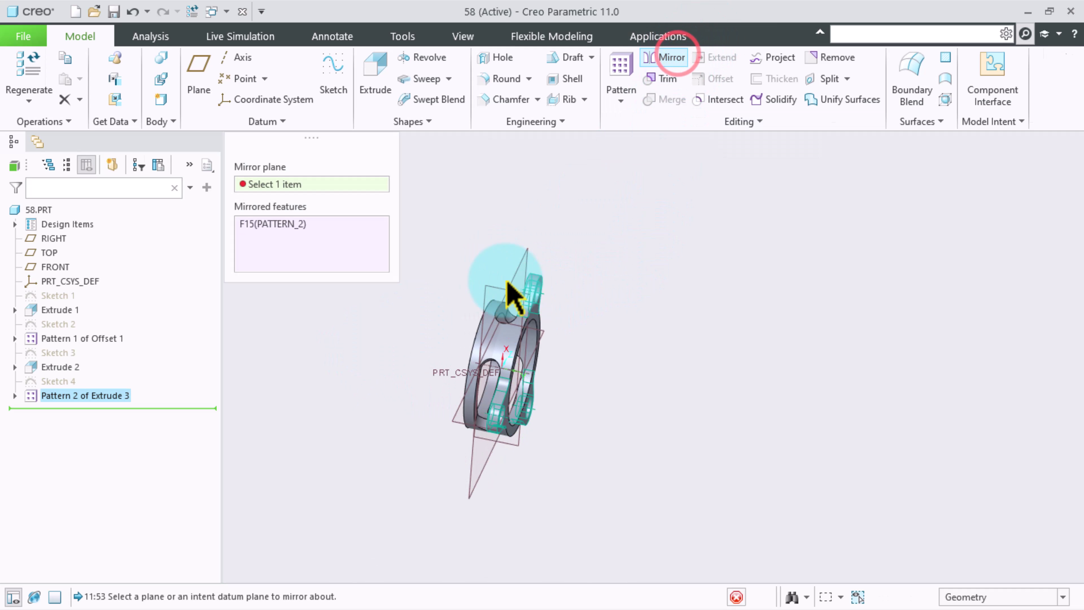
pyautogui.scroll(3, 472, 291)
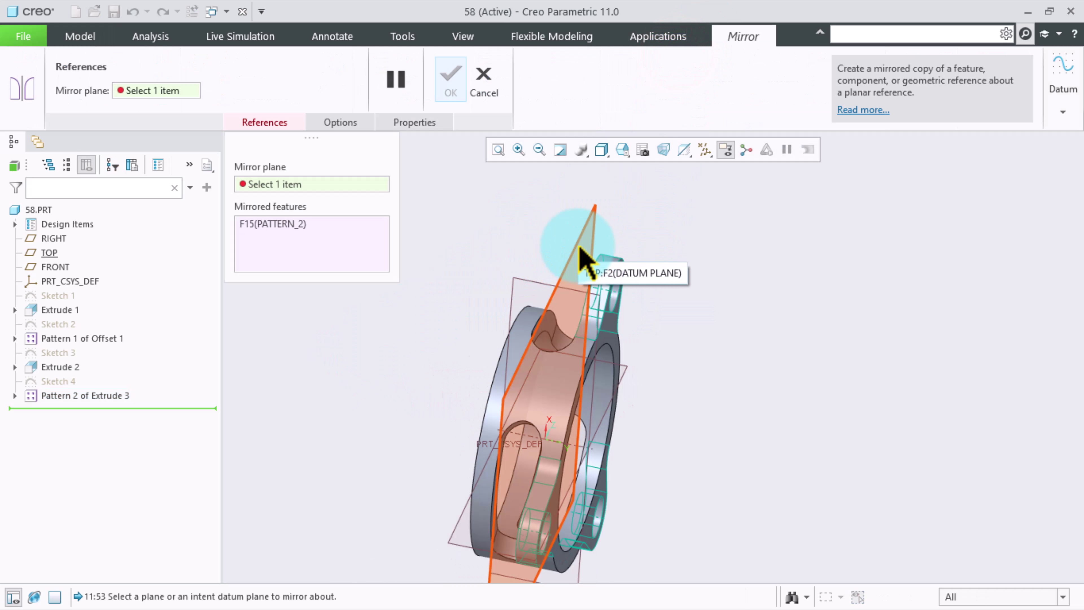
pyautogui.click(581, 250)
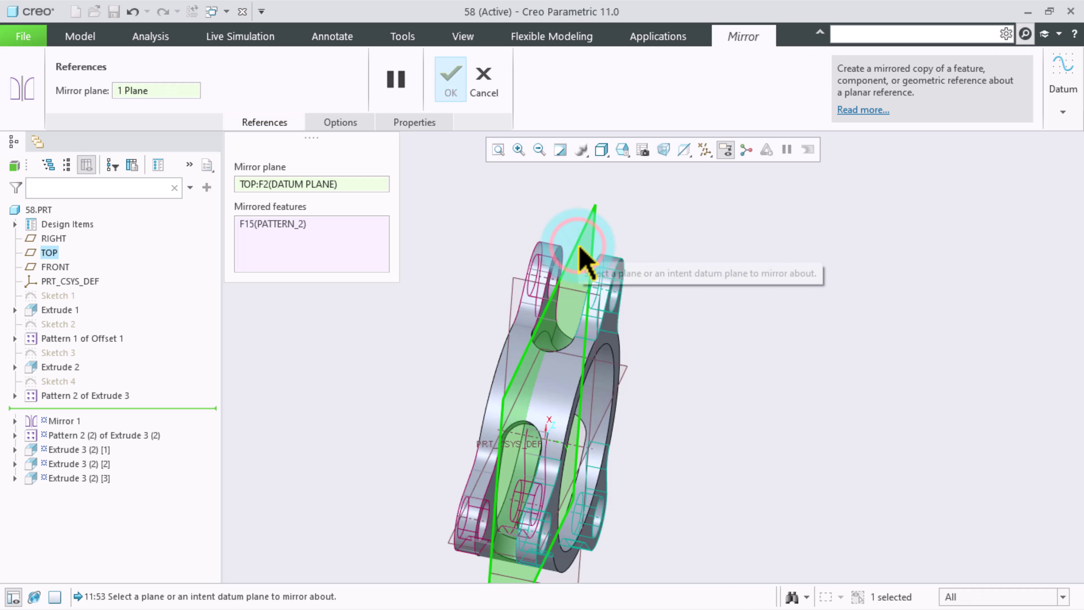
pyautogui.click(450, 79)
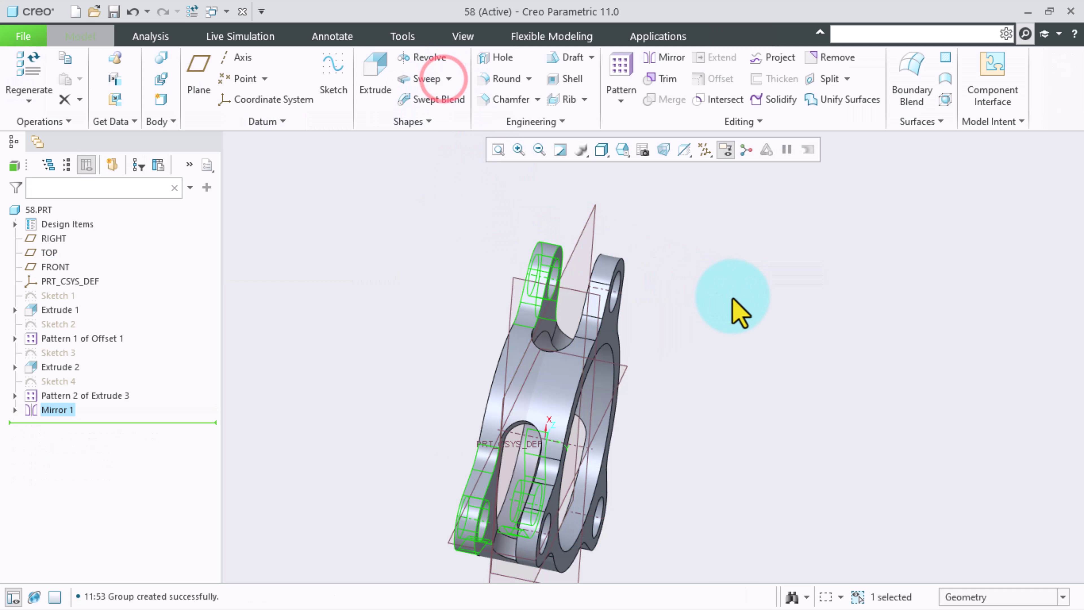
pyautogui.click(733, 297)
pyautogui.moveTo(626, 366)
pyautogui.mouseDown(button='middle')
pyautogui.moveTo(571, 271)
pyautogui.moveTo(563, 245)
pyautogui.moveTo(576, 237)
pyautogui.moveTo(484, 235)
pyautogui.moveTo(479, 261)
pyautogui.mouseUp(button='middle')
pyautogui.scroll(2, 649, 354)
# Turn off display of all datum features and orbit to inspect the finished part.
pyautogui.moveTo(649, 354); pyautogui.dragTo(564, 356, button='middle')
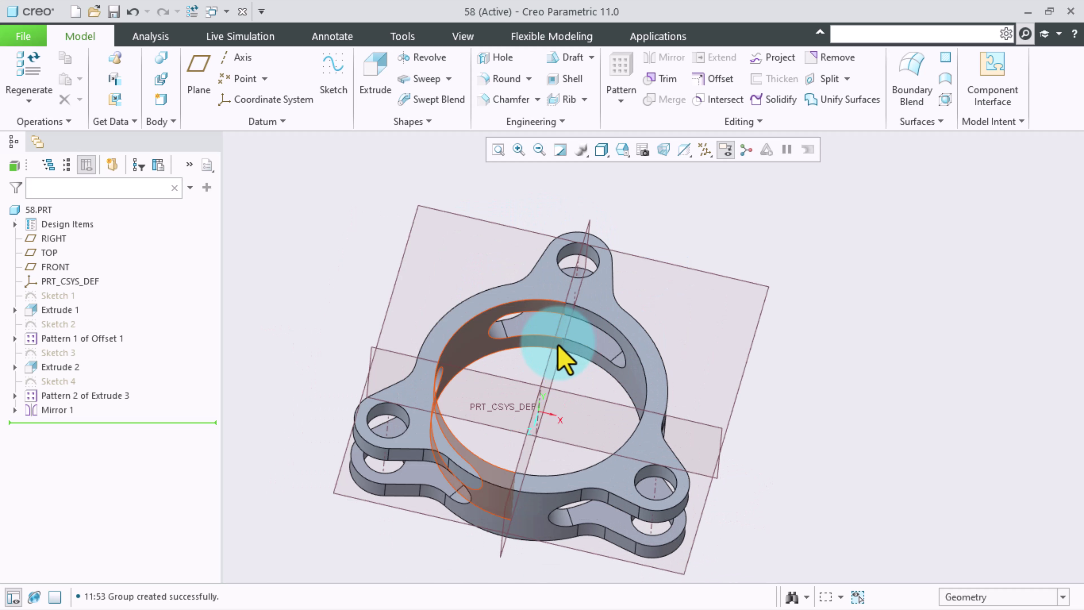
pyautogui.scroll(-2, 711, 197)
pyautogui.click(704, 149)
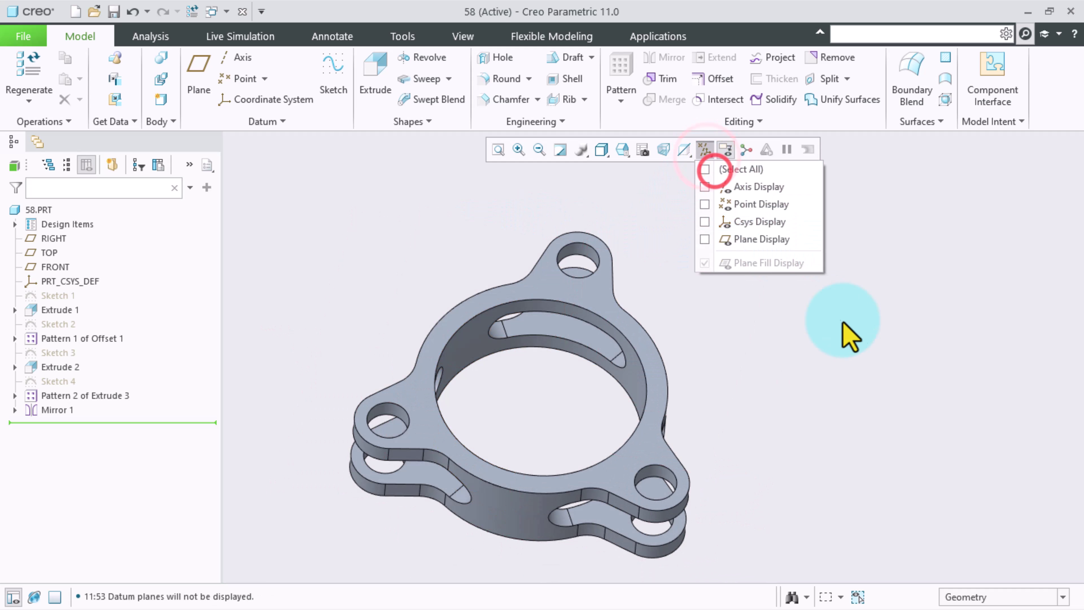
pyautogui.click(891, 347)
pyautogui.moveTo(815, 376)
pyautogui.mouseDown(button='middle')
pyautogui.moveTo(764, 308)
pyautogui.moveTo(743, 322)
pyautogui.moveTo(675, 315)
pyautogui.moveTo(716, 356)
pyautogui.moveTo(690, 398)
pyautogui.moveTo(701, 380)
pyautogui.moveTo(767, 390)
pyautogui.moveTo(731, 403)
pyautogui.moveTo(713, 356)
pyautogui.moveTo(717, 375)
pyautogui.moveTo(672, 395)
pyautogui.moveTo(661, 370)
pyautogui.moveTo(702, 354)
pyautogui.moveTo(777, 346)
pyautogui.moveTo(823, 358)
pyautogui.moveTo(699, 370)
pyautogui.moveTo(569, 436)
pyautogui.mouseUp(button='middle')
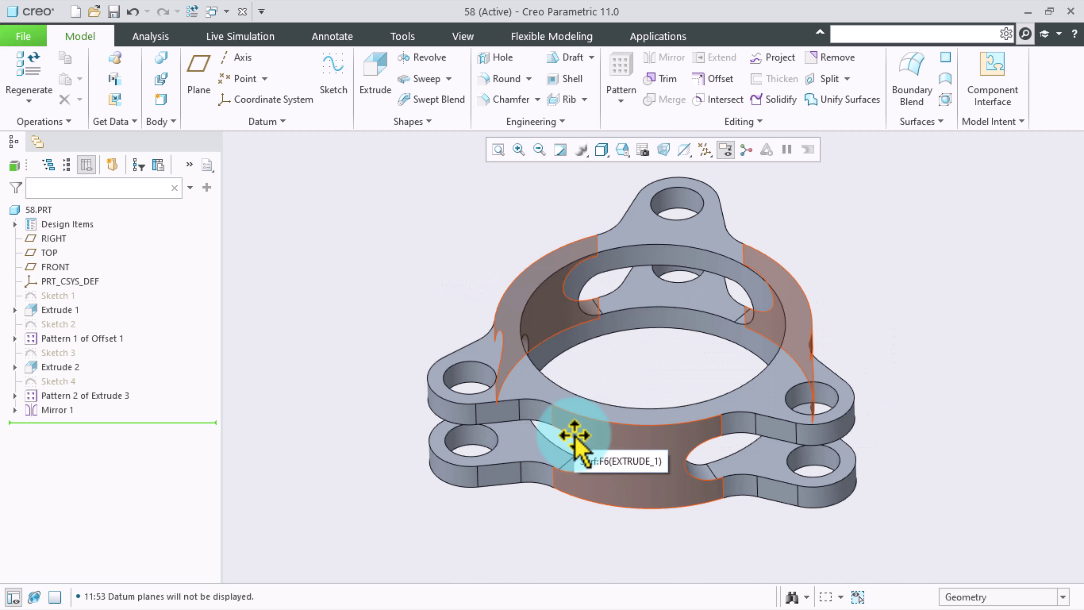